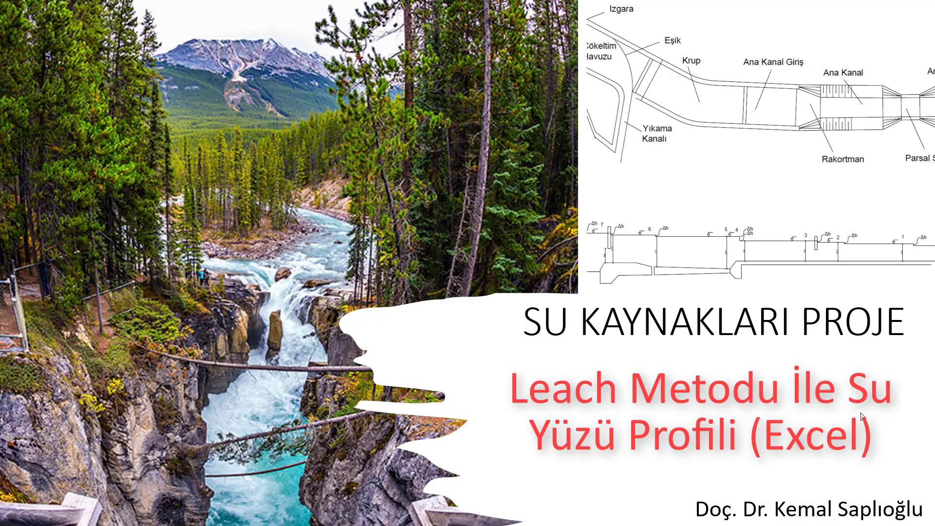
Change MN in A2 to 37 so the flows recalculate to 83,7, 23,925 and 9,07.
click(178, 187)
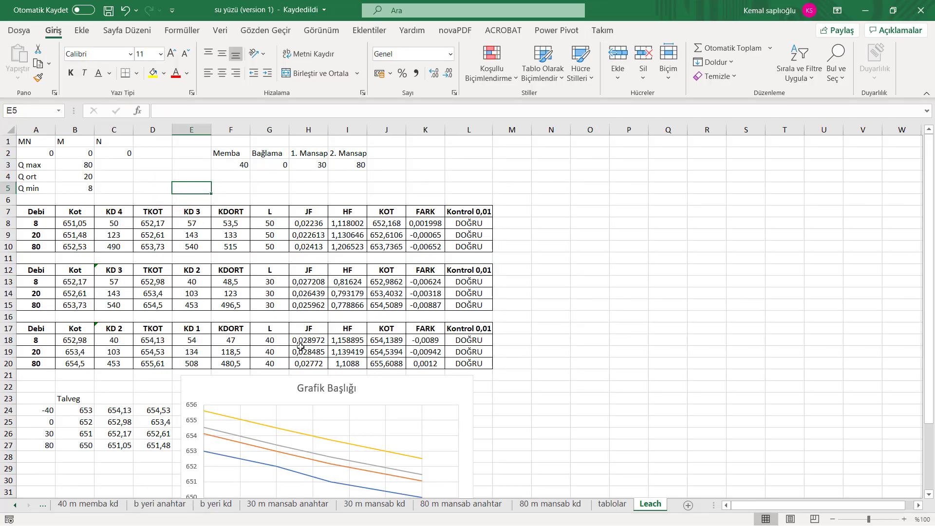
scroll(309, 390, down, 1)
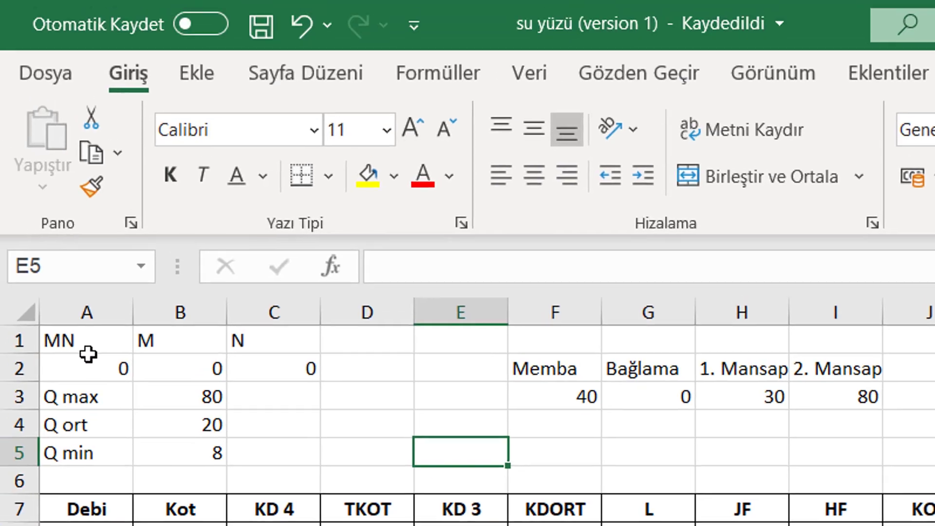
drag(68, 340, 256, 366)
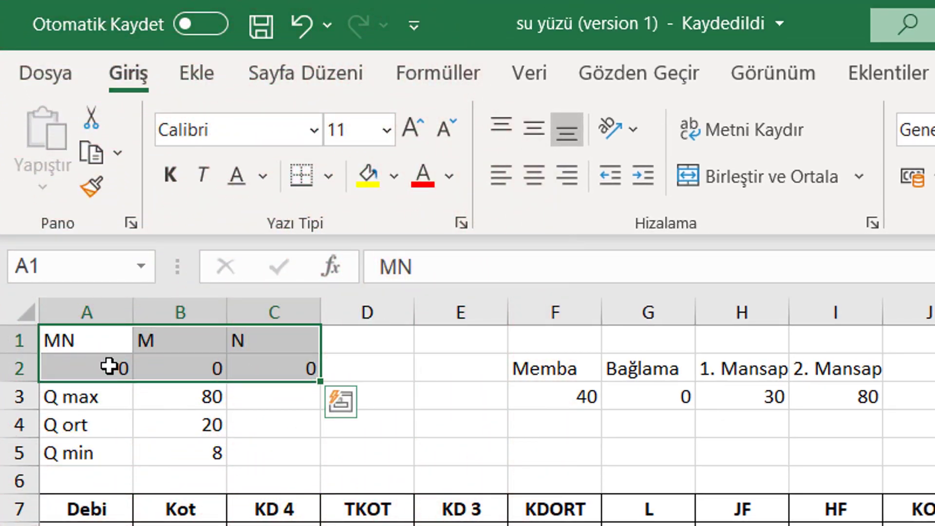
click(110, 366)
text(37)
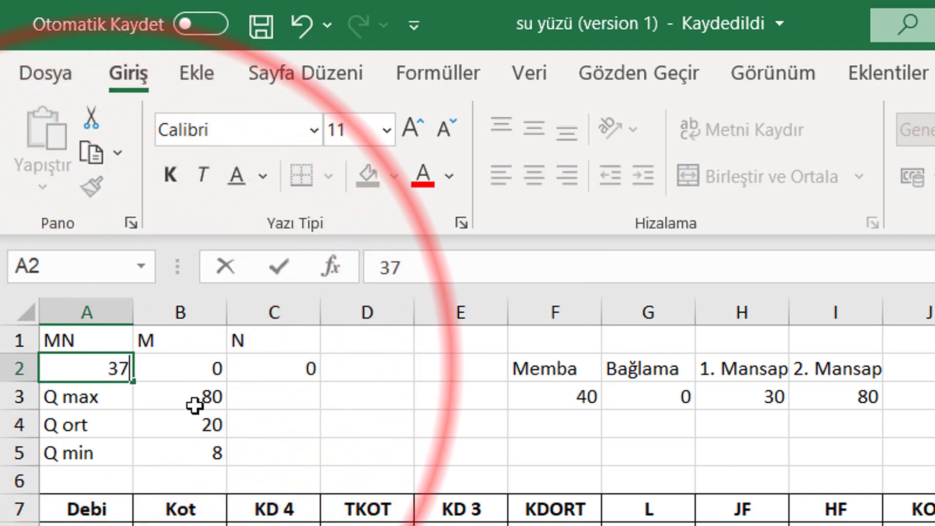
key(Return)
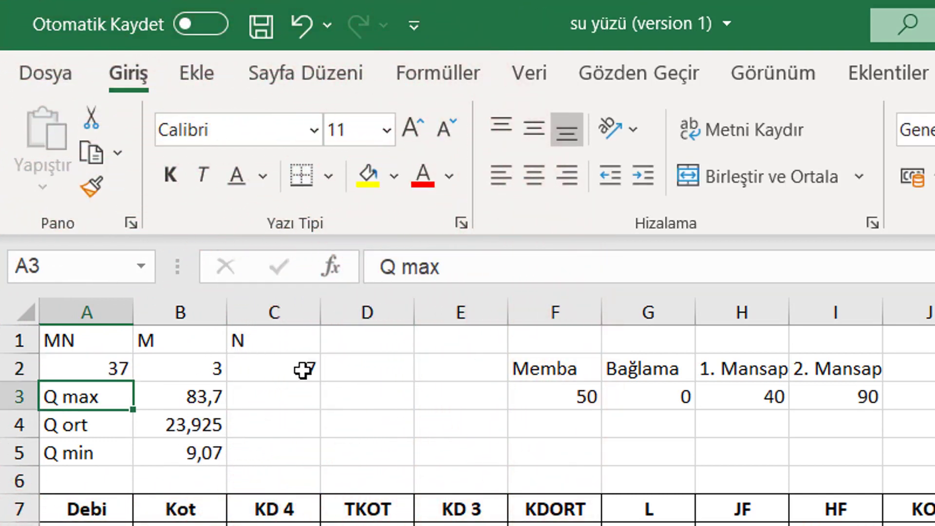
click(190, 366)
Enter =AŞAĞIYUVARLA(A2/10;0) in B2 so M is MN/10 rounded down.
text(=)
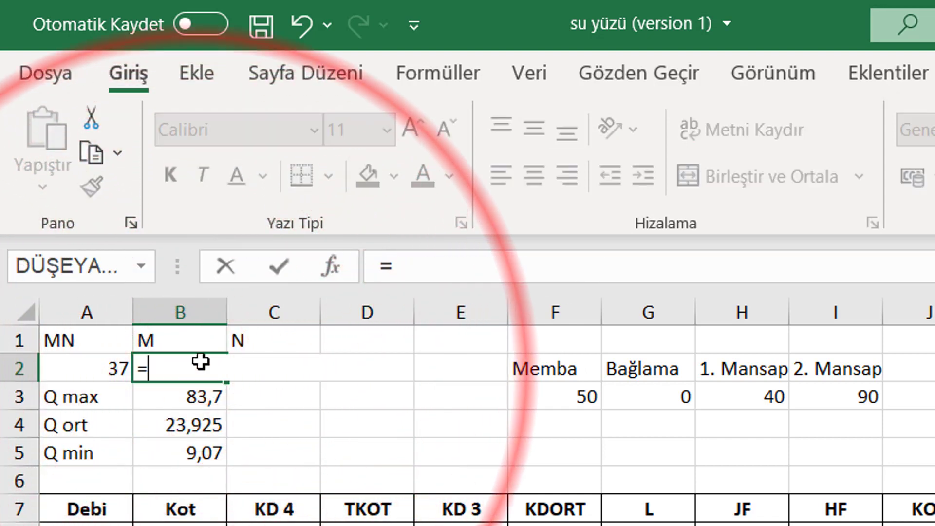
text(aşa)
key(Tab)
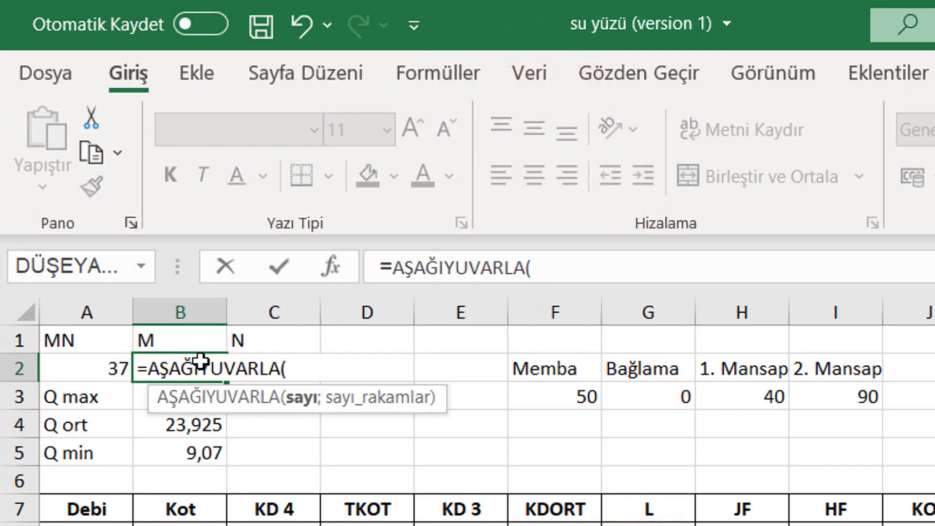
click(91, 375)
text(/10)
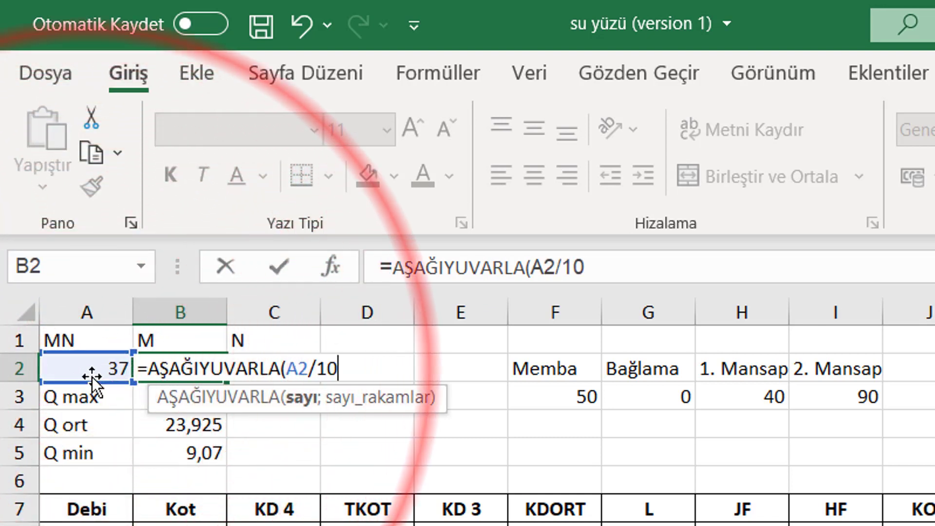
text(;0)
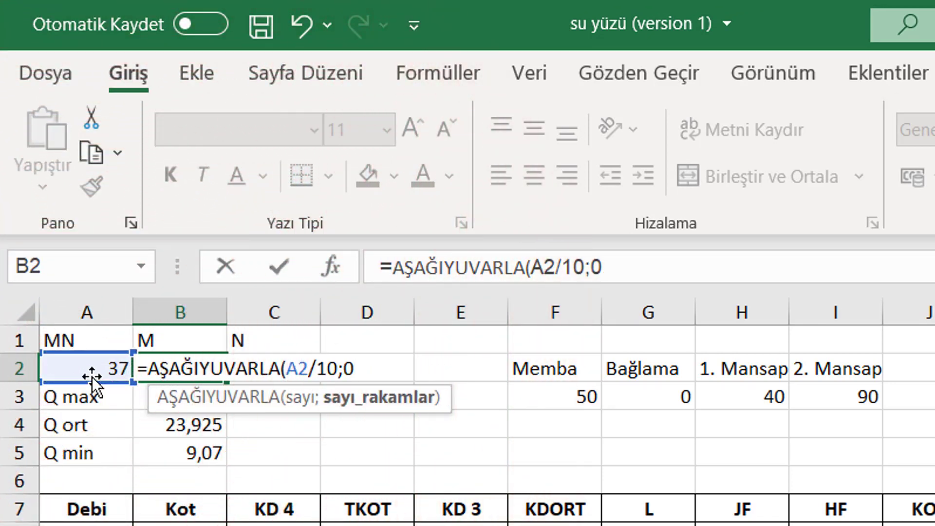
text())
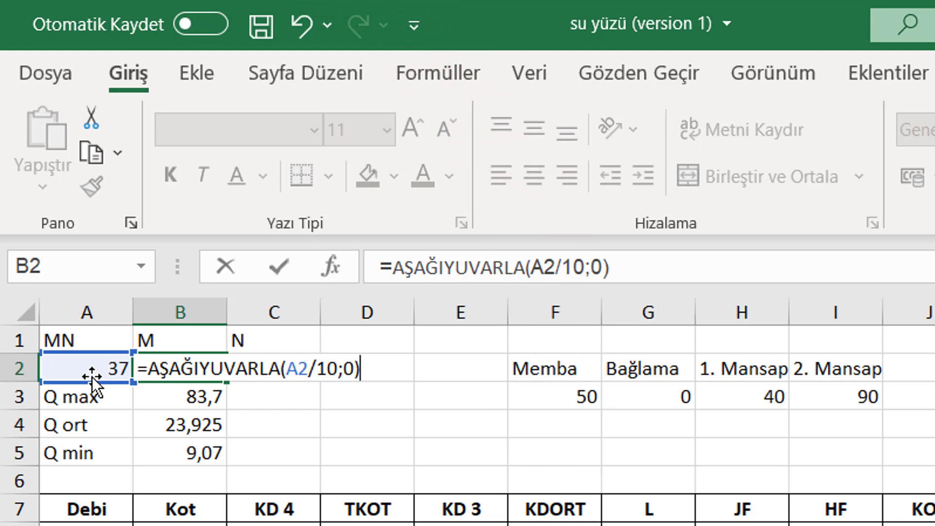
key(Return)
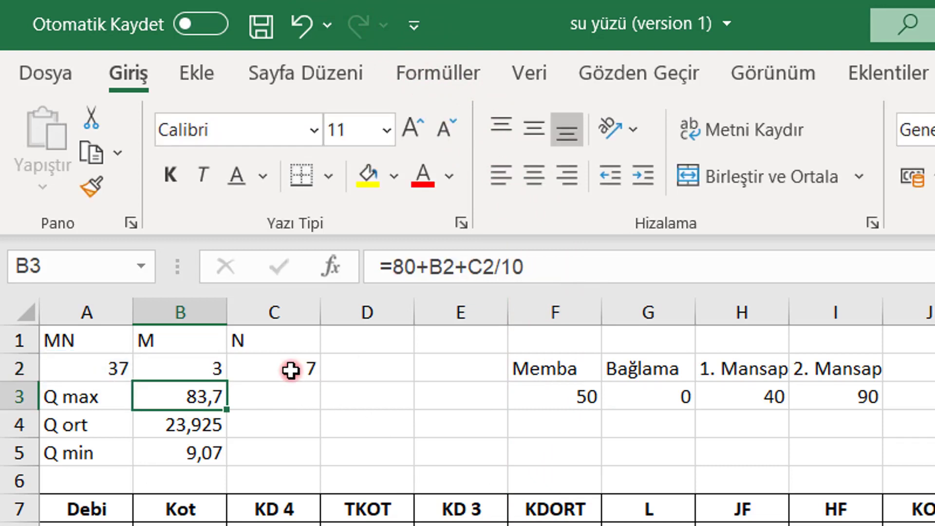
Enter =A2-B2*10 in C2 so N returns 7.
click(291, 368)
text(=)
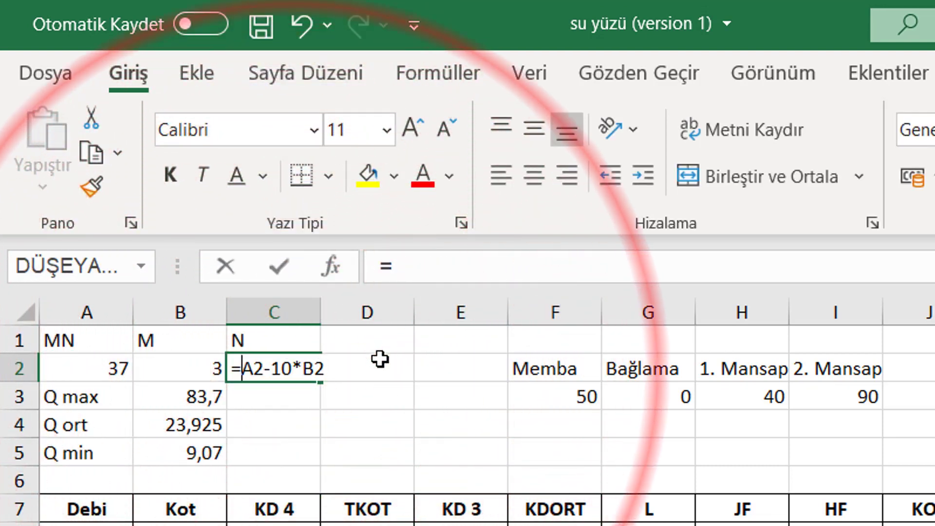
key(Left)
key(Left)
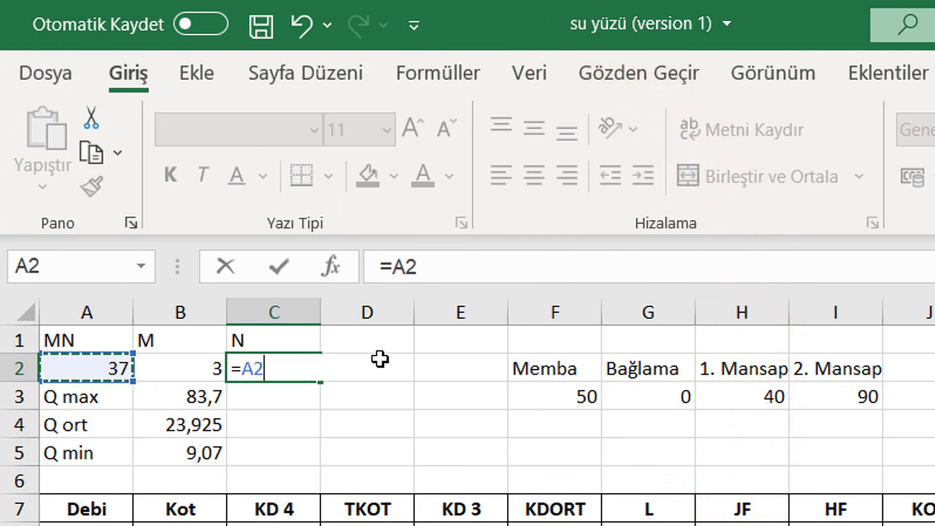
text(-)
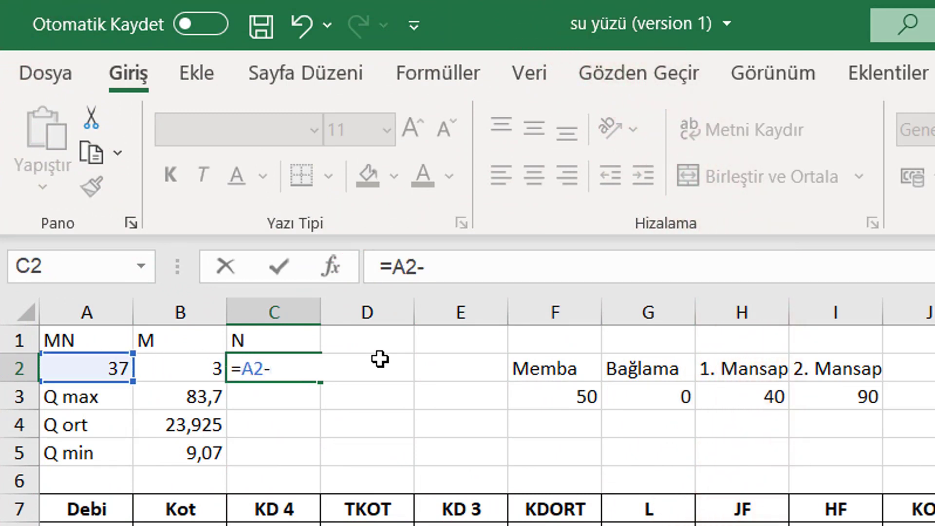
key(Left)
text(*)
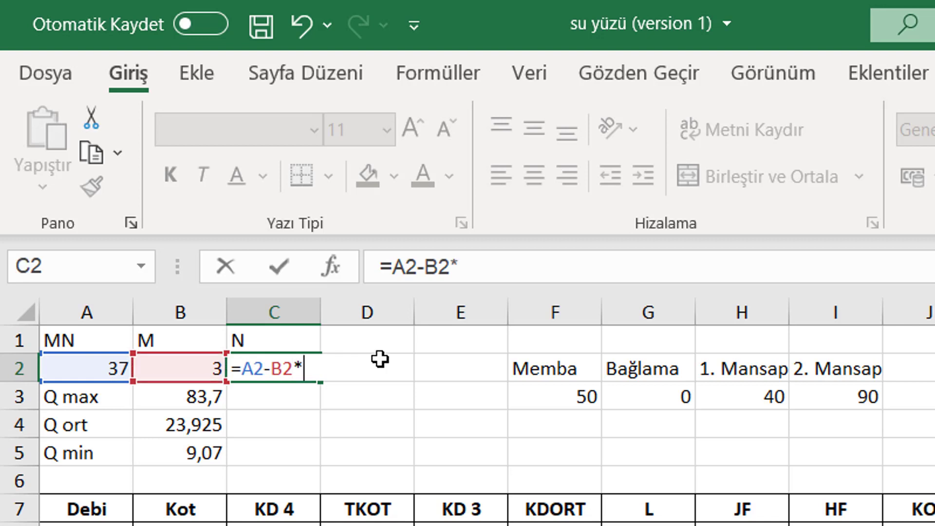
text(10)
key(Return)
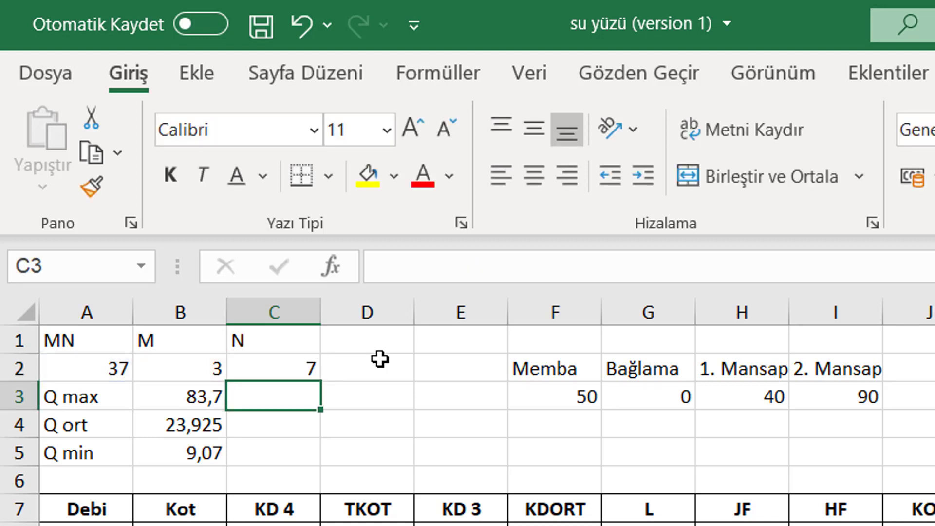
click(297, 370)
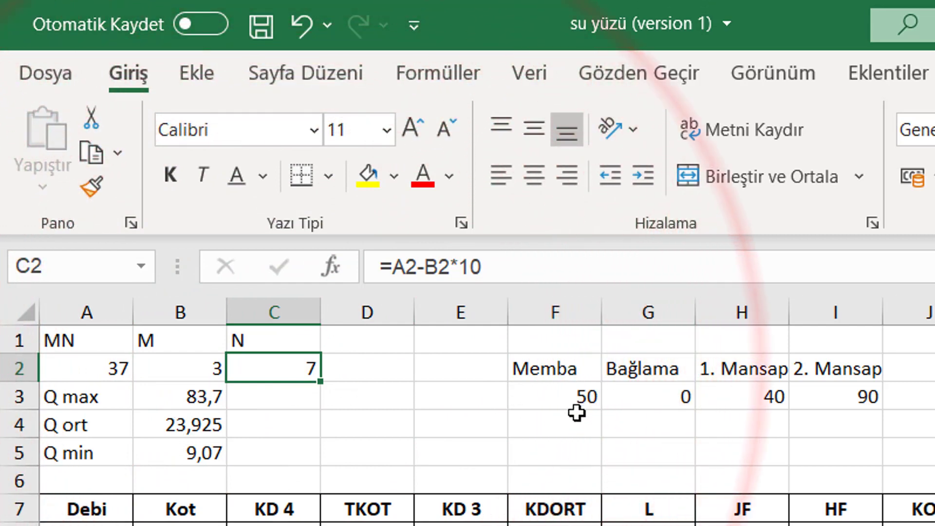
click(562, 395)
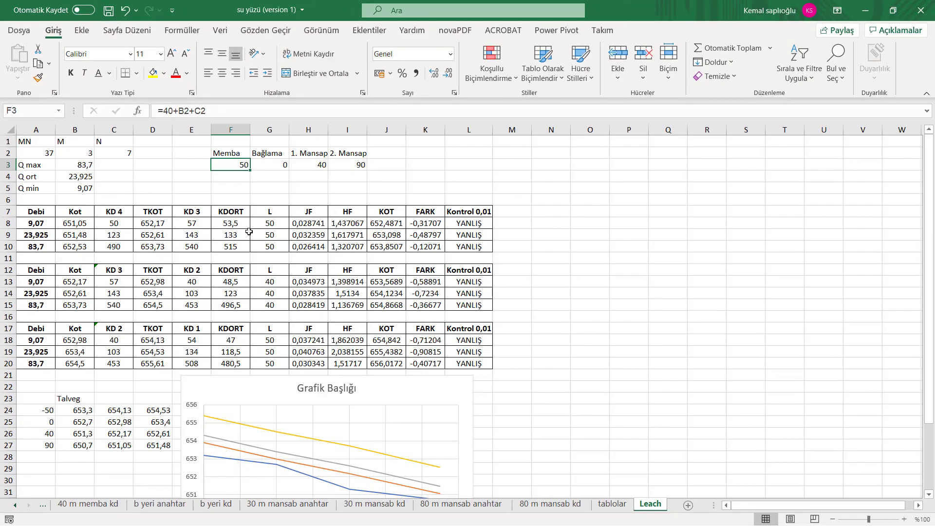
key(alt+Tab)
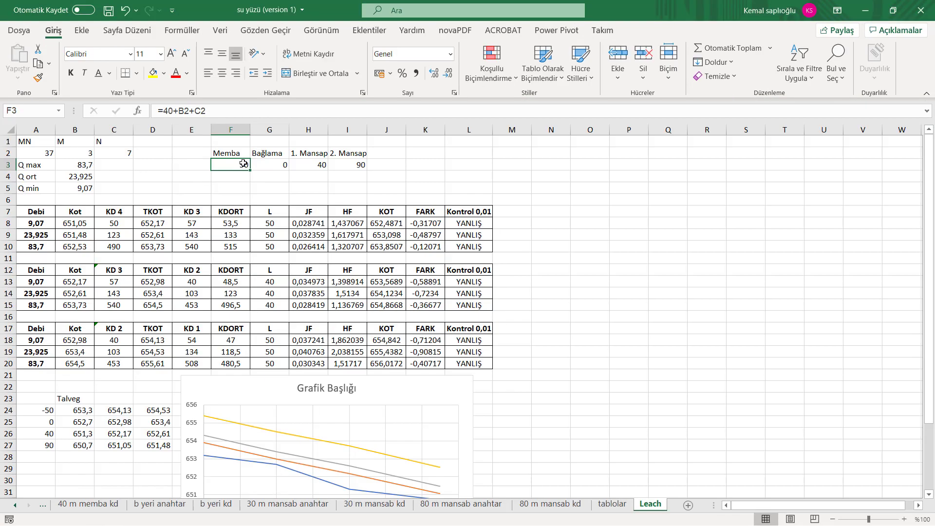
Rewrite the upstream distance in F3 as =40+B2+C2.
click(243, 165)
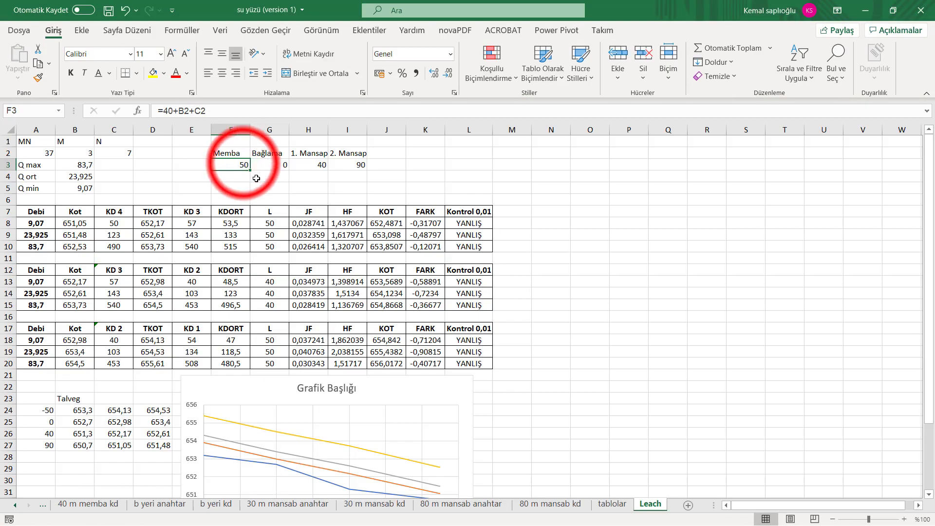
text(=40)
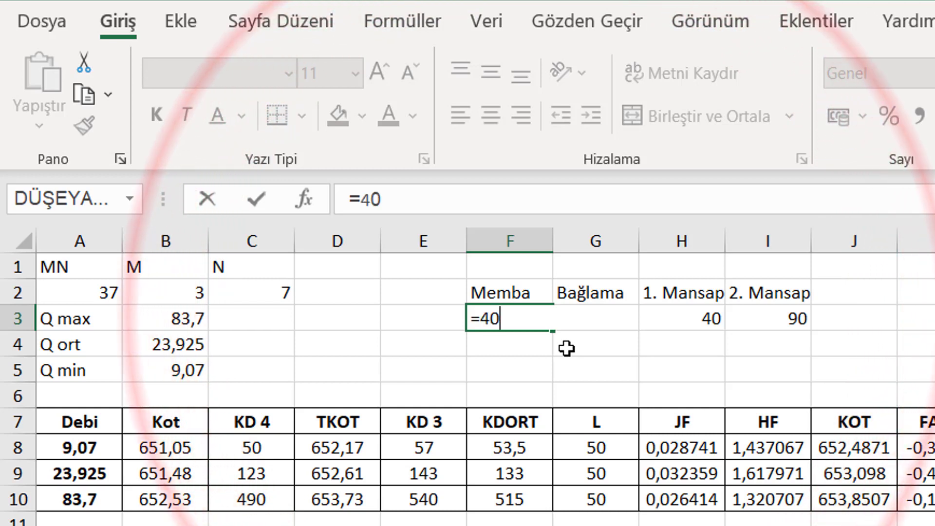
text(+)
key(Left)
key(Left)
key(Left)
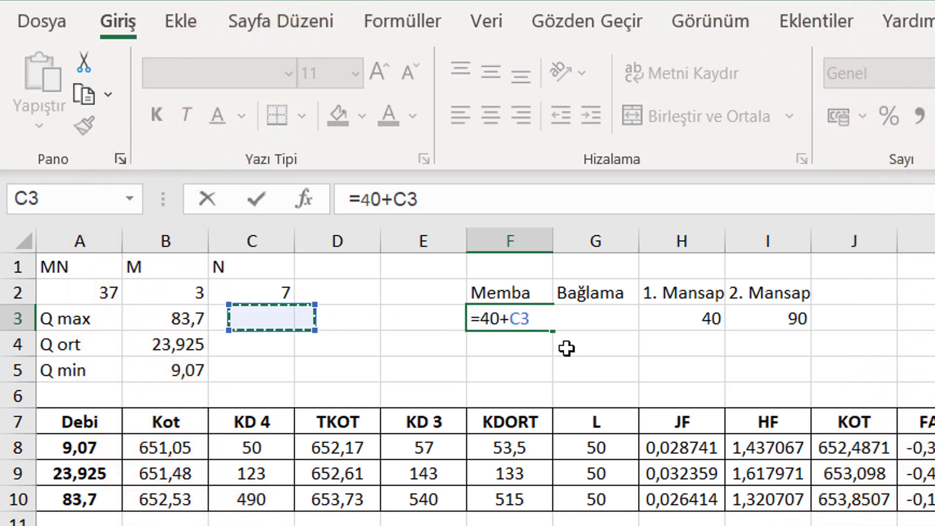
key(Left)
key(Up)
text(+)
key(Up)
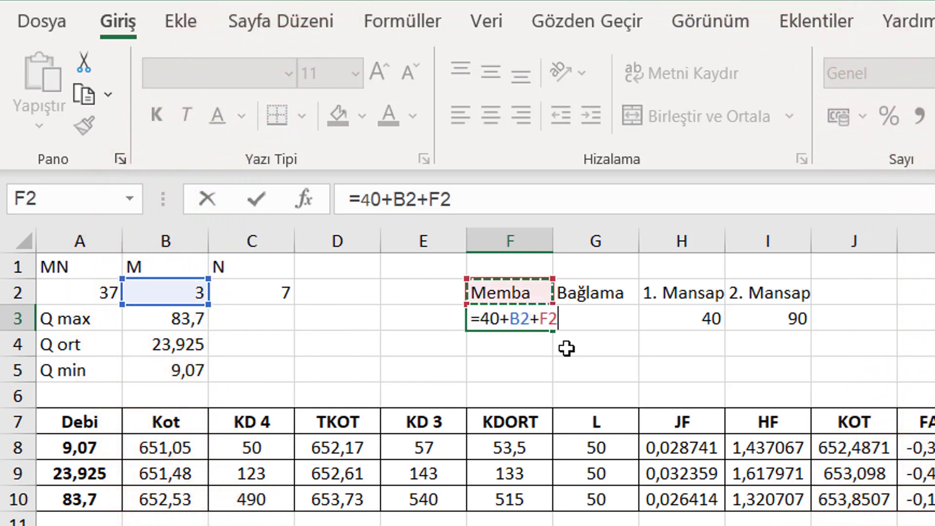
key(Up)
key(Left)
key(Left)
key(Left)
key(Down)
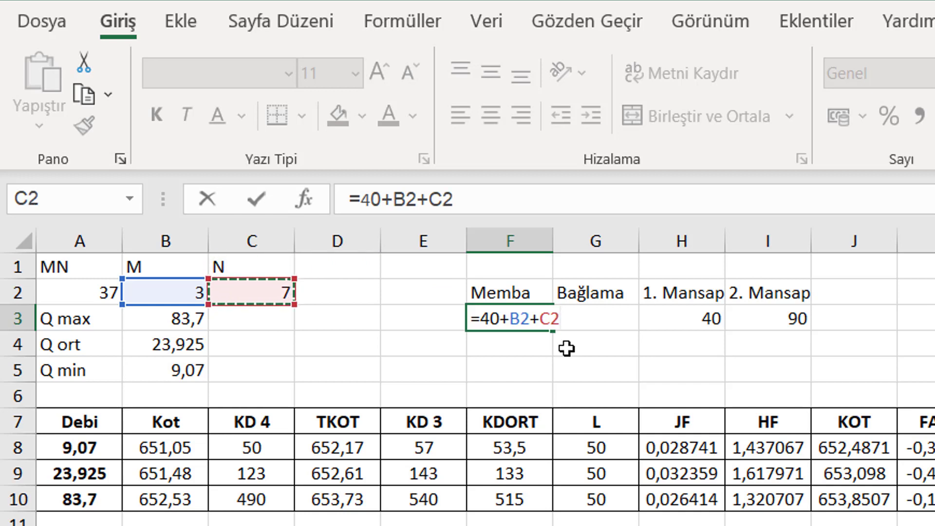
key(Return)
Enter =30+B2+C2 in H3 so the 1. Mansap distance gives 40.
key(Right)
key(Up)
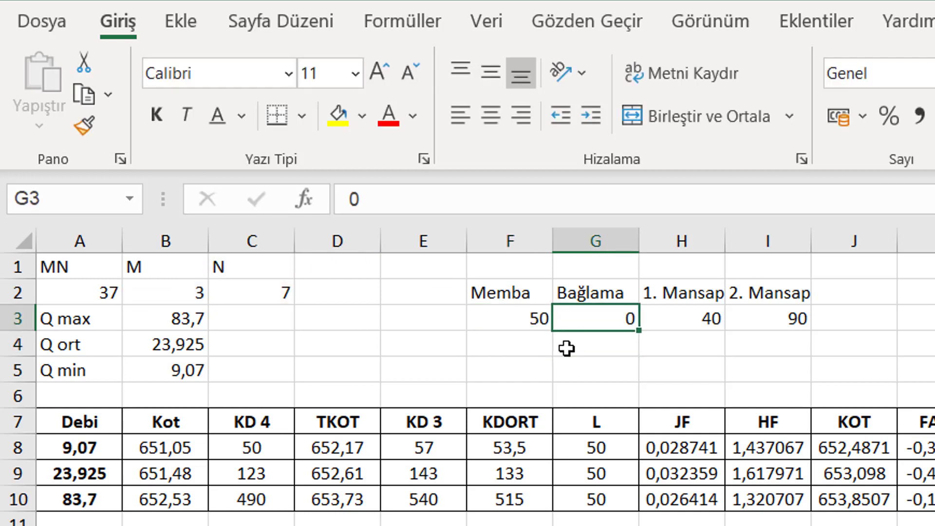
key(Right)
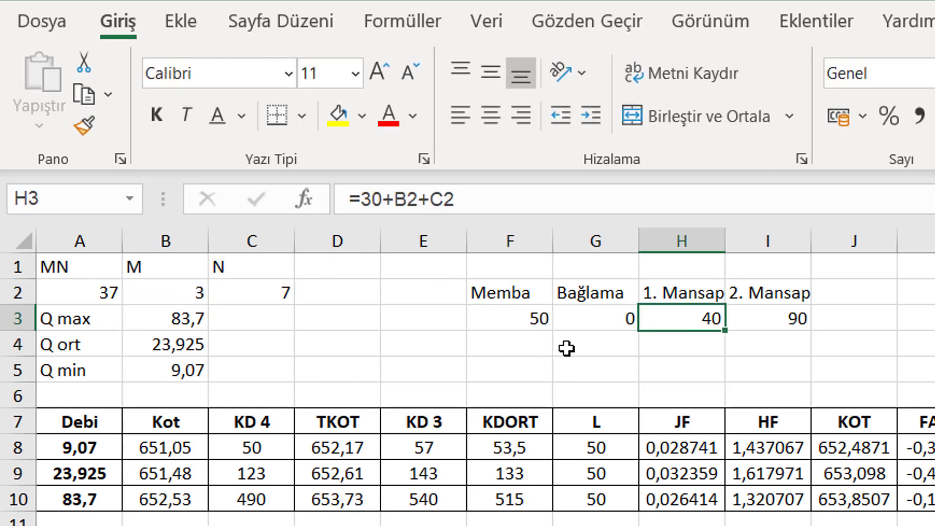
text(=)
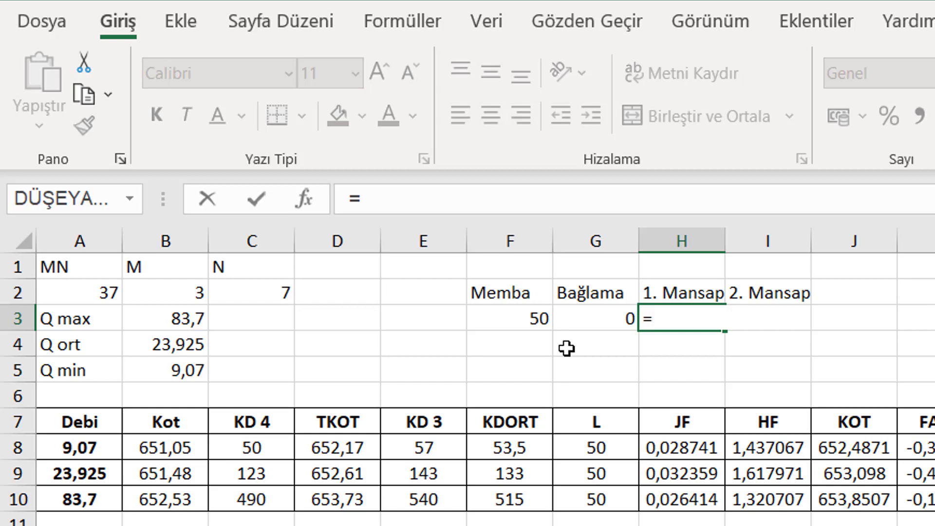
text(30+)
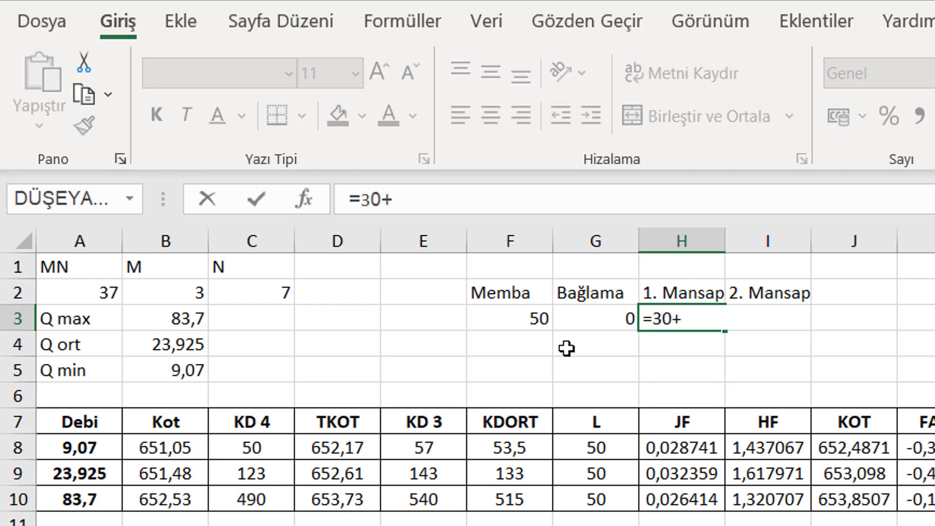
key(Up)
key(Up)
key(Left)
key(Left)
key(Left)
key(Left)
key(Left)
key(Left)
key(Down)
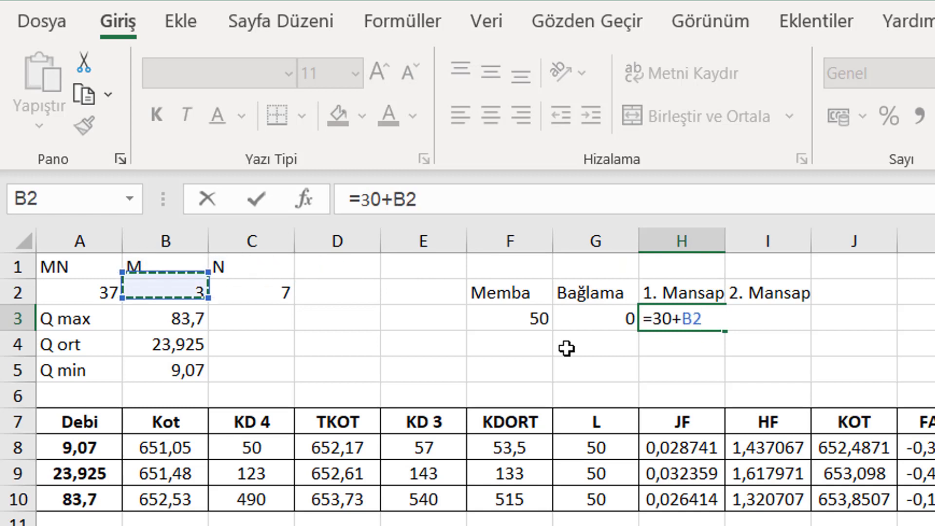
text(+)
key(Left)
key(Left)
key(Left)
key(Left)
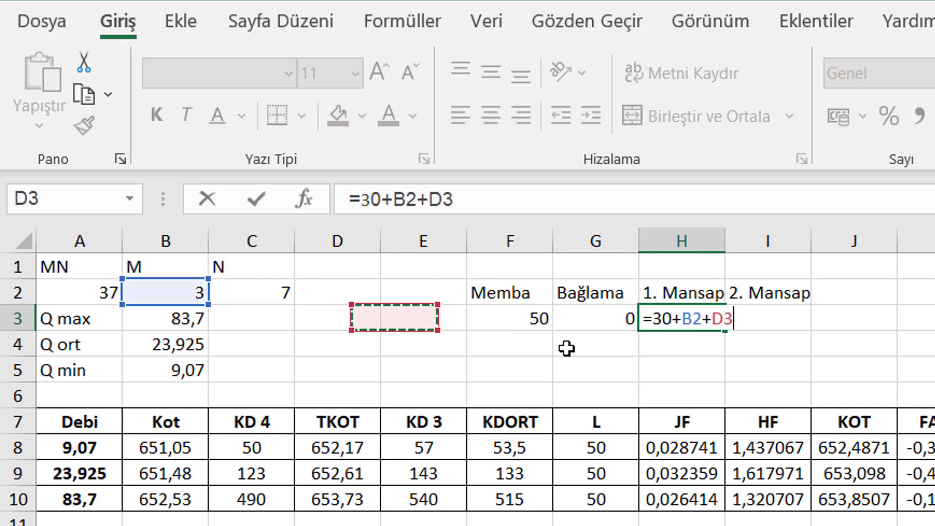
key(Left)
key(Up)
key(Return)
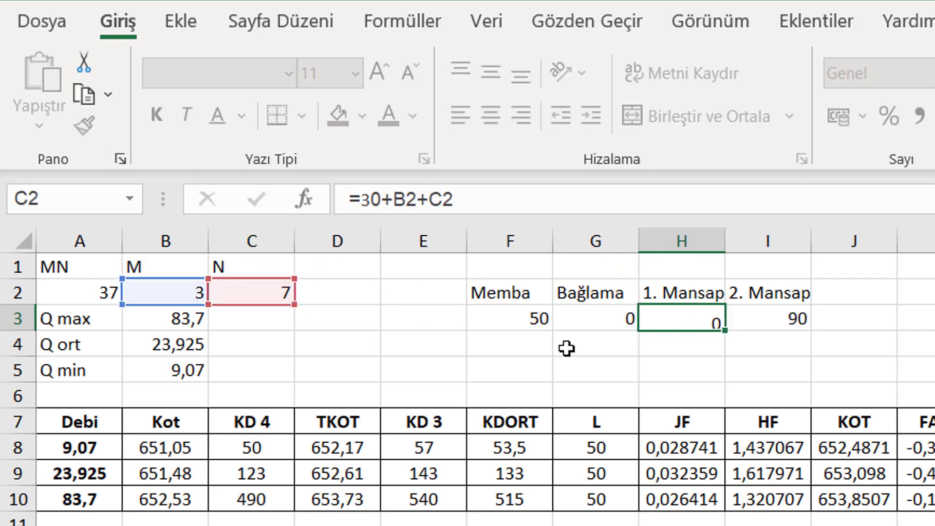
Enter =80+B2+C2 in I3 so the 2. Mansap distance gives 90.
key(Right)
key(Up)
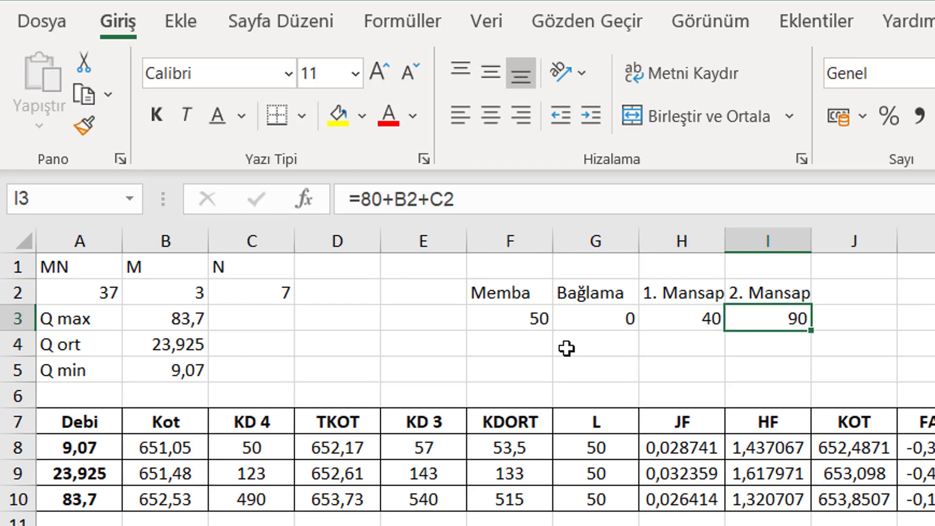
text(=)
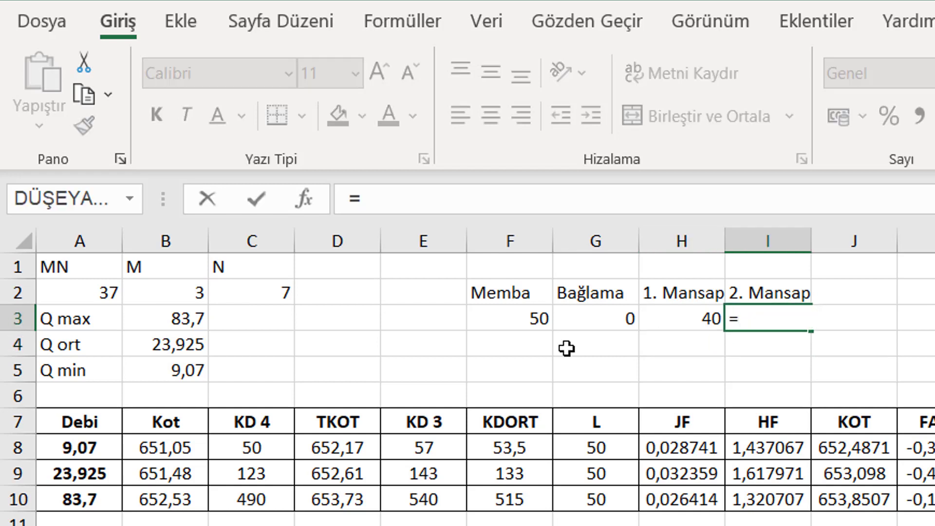
text(80+)
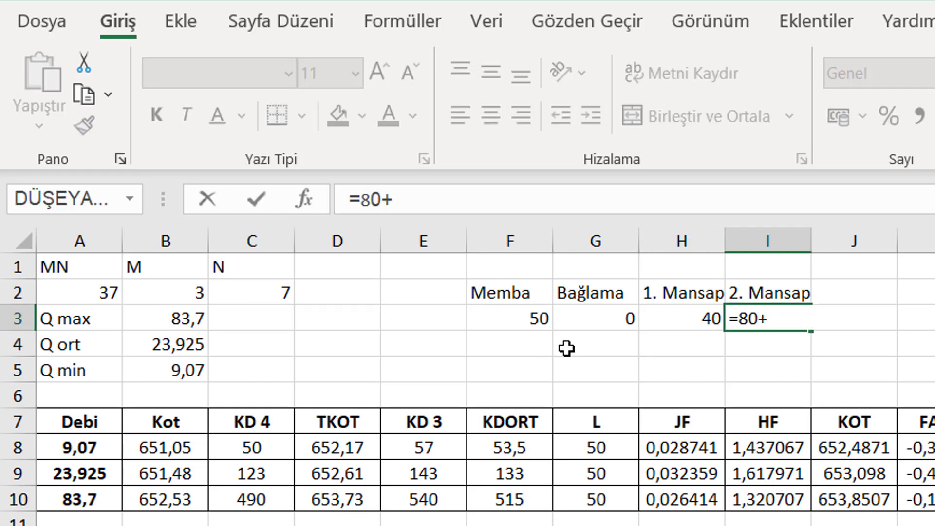
key(Left)
key(Left)
key(Left)
key(Left)
key(Left)
key(Left)
key(Left)
key(Up)
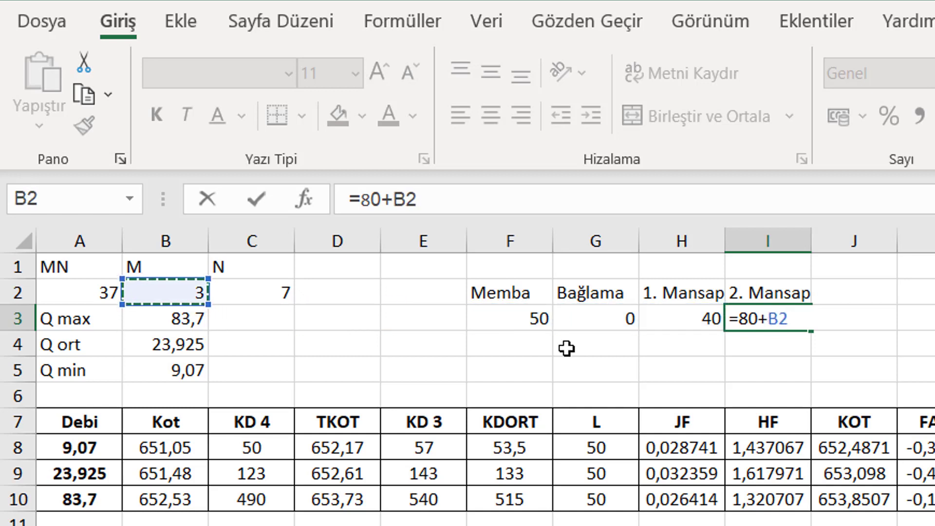
text(+)
key(Left)
key(Left)
key(Left)
key(Left)
key(Left)
key(Left)
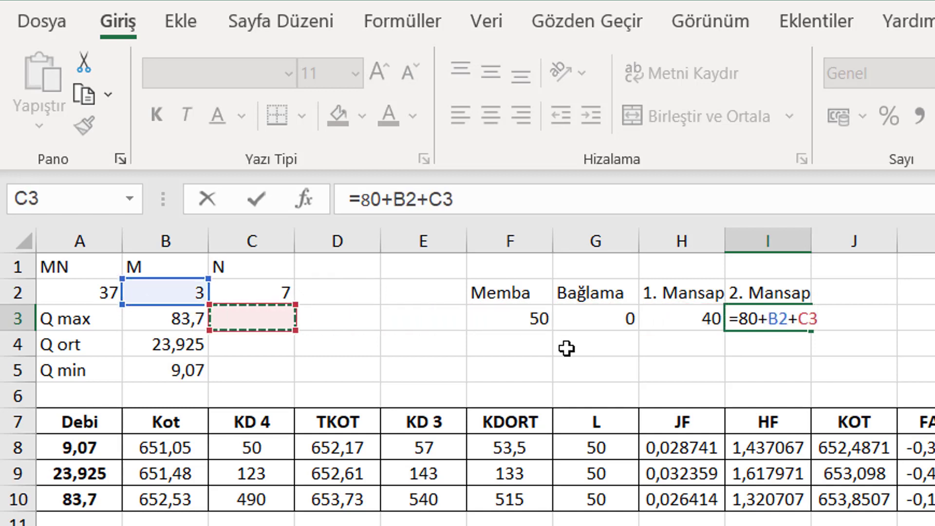
key(Up)
key(Return)
key(Left)
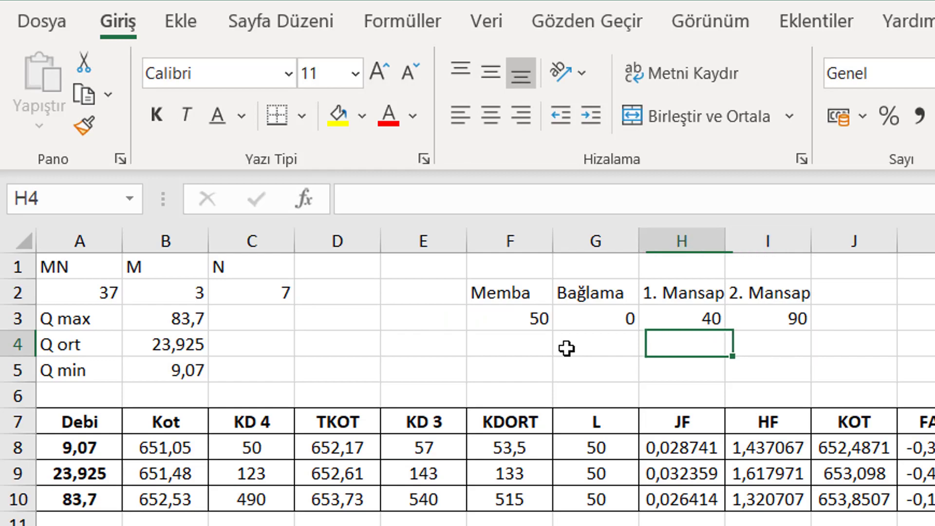
key(Left)
key(Left)
key(Left)
key(Left)
key(Left)
key(Left)
key(Left)
Try a new MN value of 32 in A2.
key(Up)
key(Up)
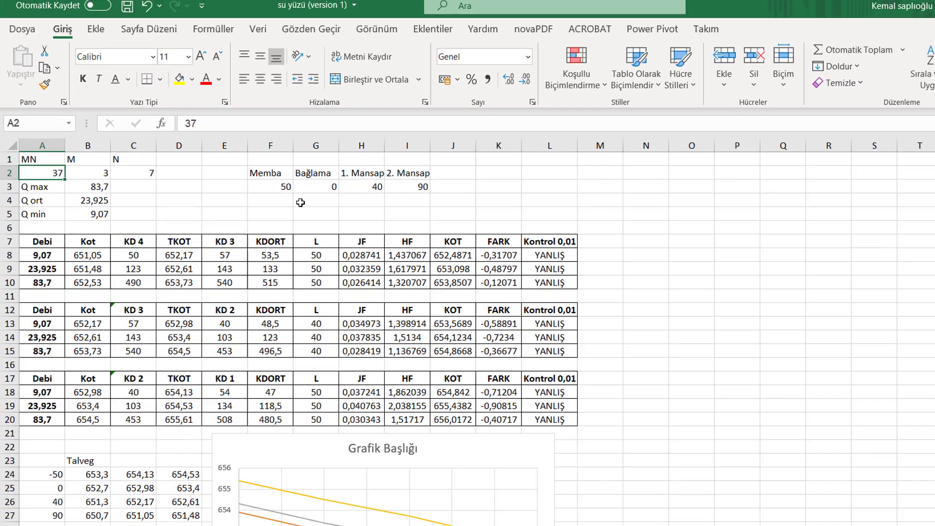
text(32)
key(Return)
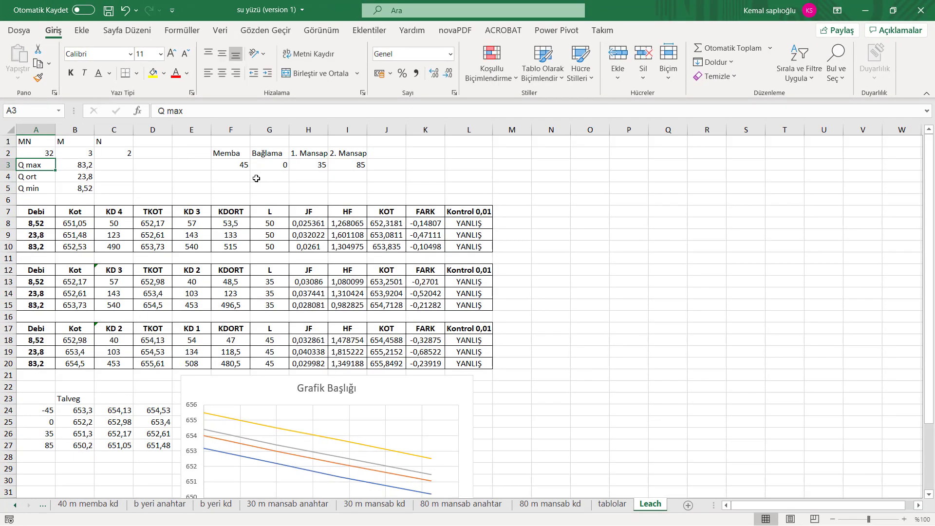
key(Up)
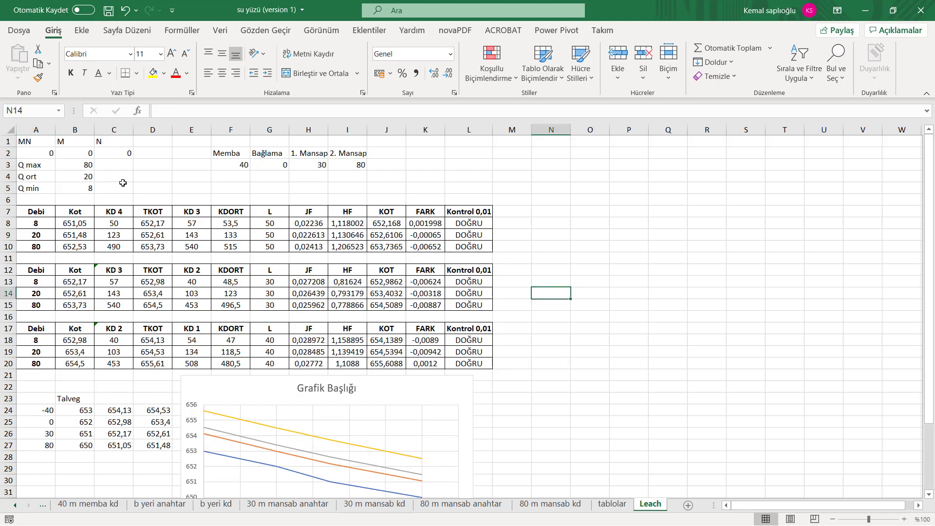
Rewrite Q max in B3 as =80+B2+C2/10, returning 80.
click(78, 167)
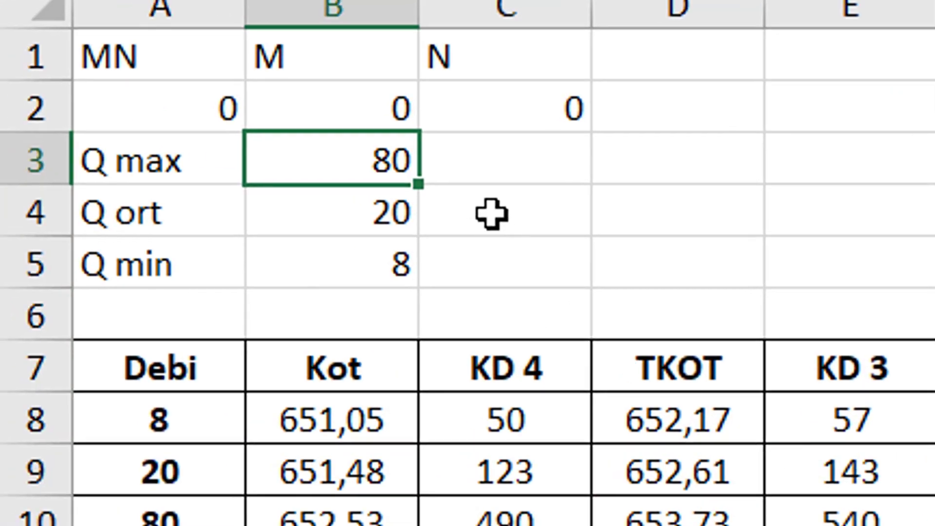
key(F2)
key(BackSpace)
key(BackSpace)
key(BackSpace)
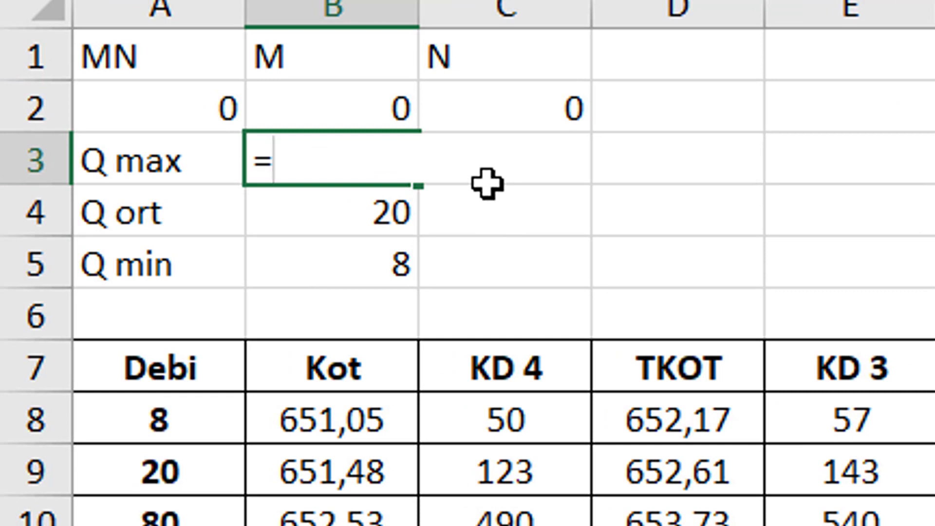
text(80)
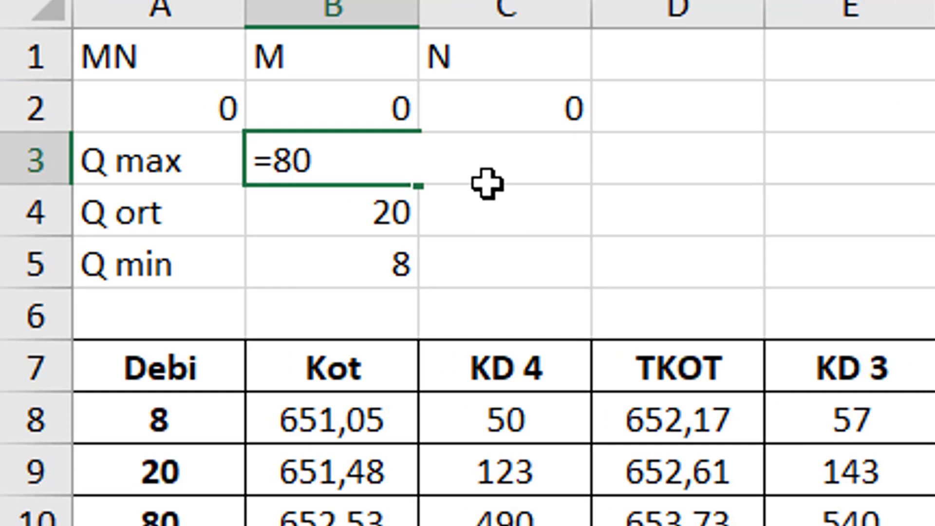
text(+)
key(Up)
key(Up)
key(Down)
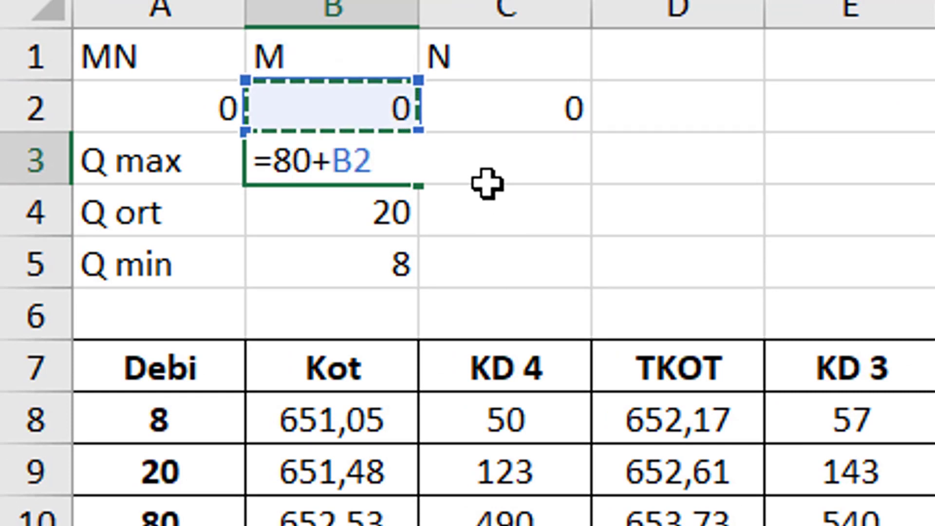
text(+)
key(Up)
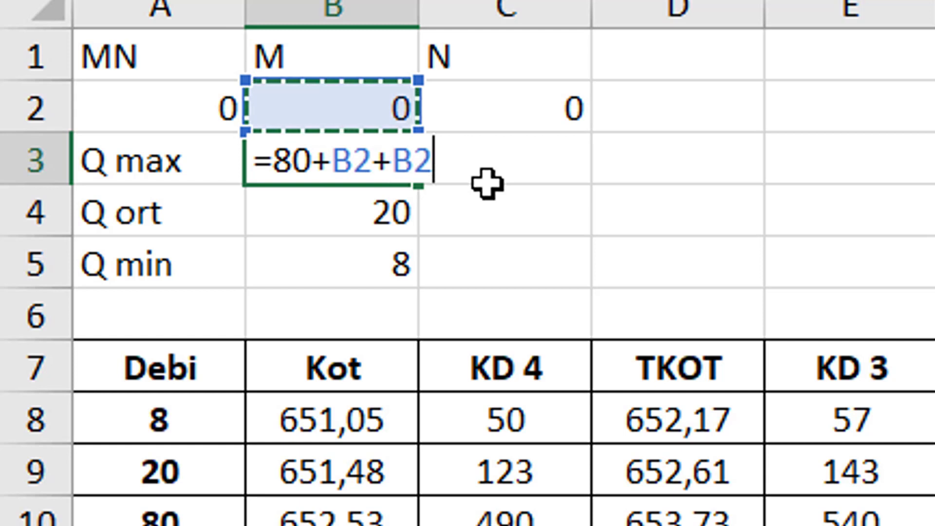
key(Right)
text(/10)
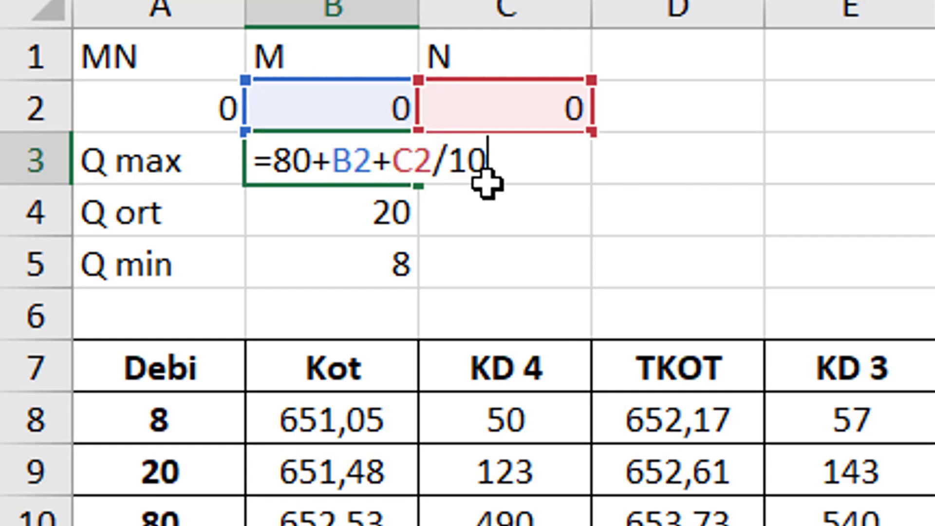
key(Return)
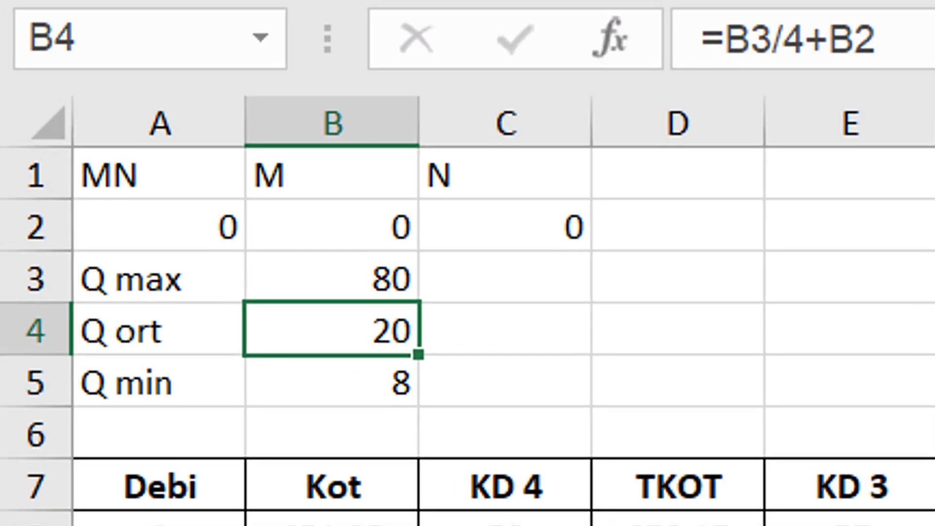
Enter =B3/4+B2 in B4 so Q ort gives 20.
text(=)
key(Up)
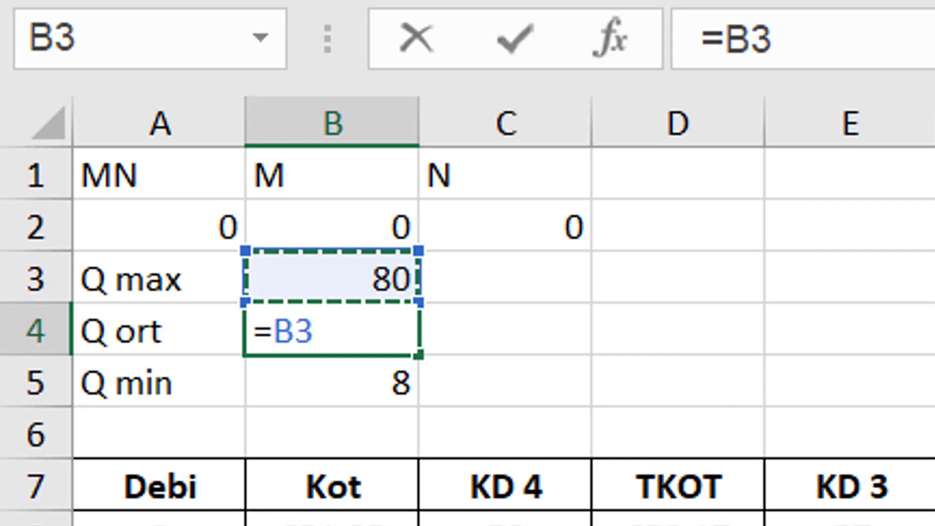
text(/4+)
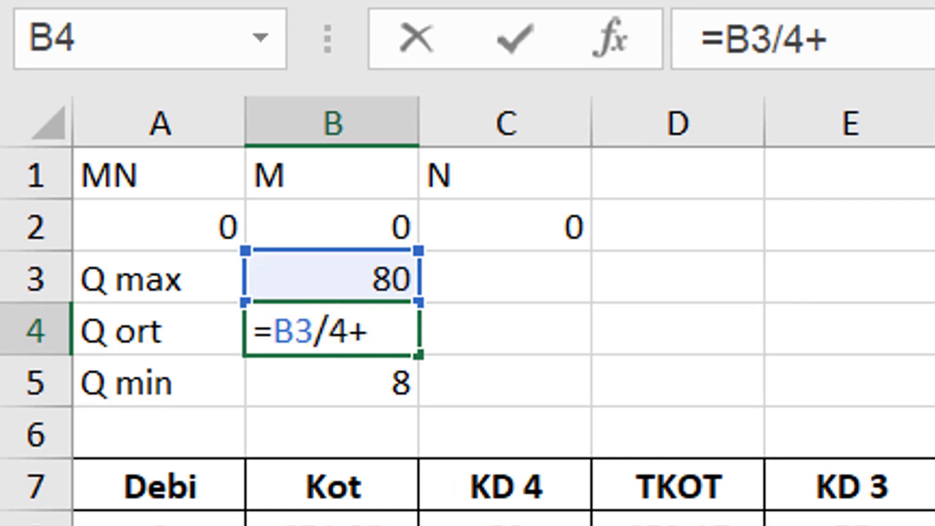
key(Up)
key(Up)
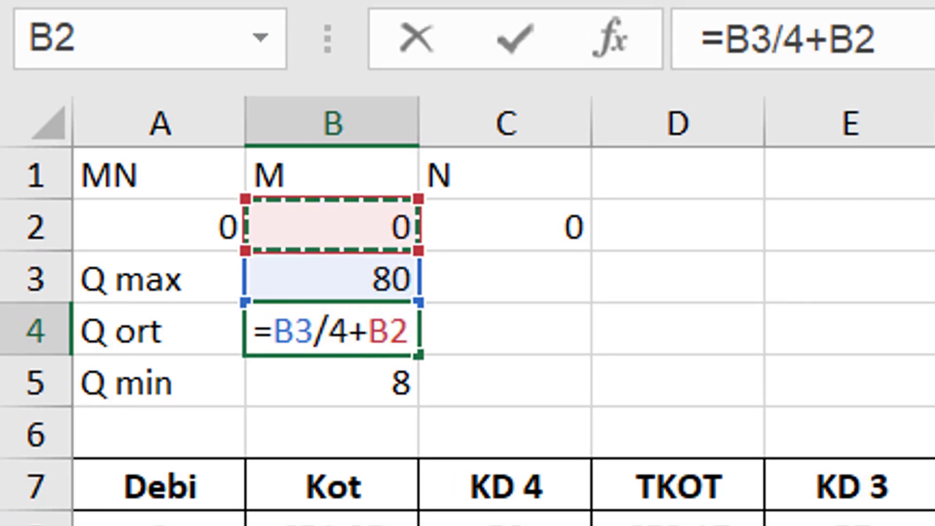
key(Return)
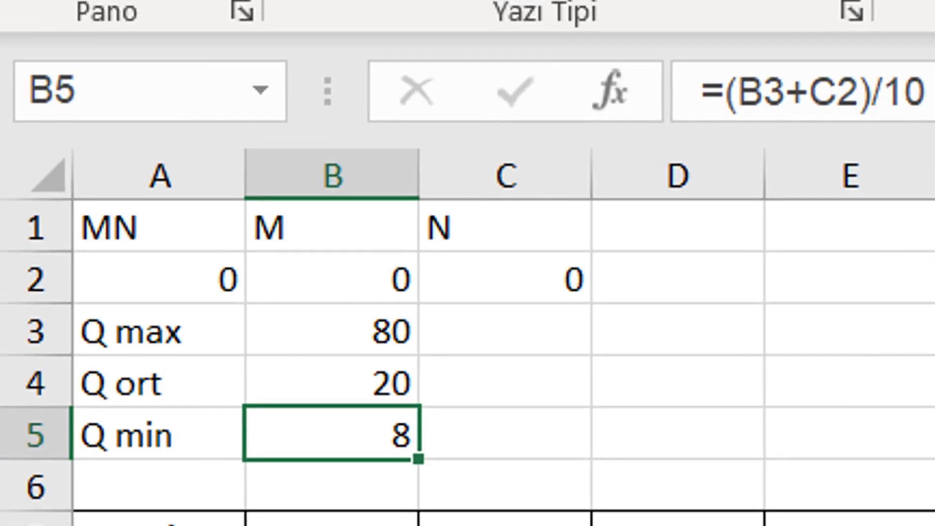
Enter =(B3+C2)/10 in B5 so Q min gives 8.
text(=()
key(Up)
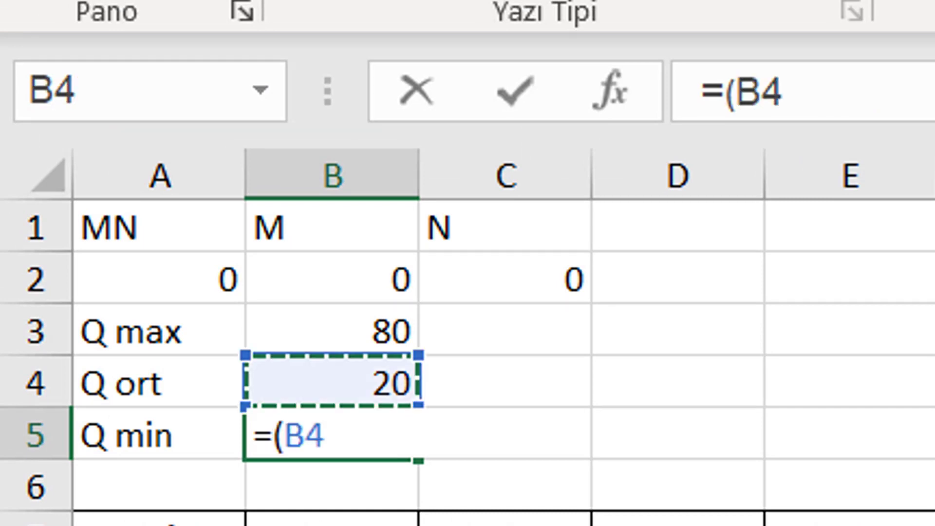
key(Up)
text(+)
key(Up)
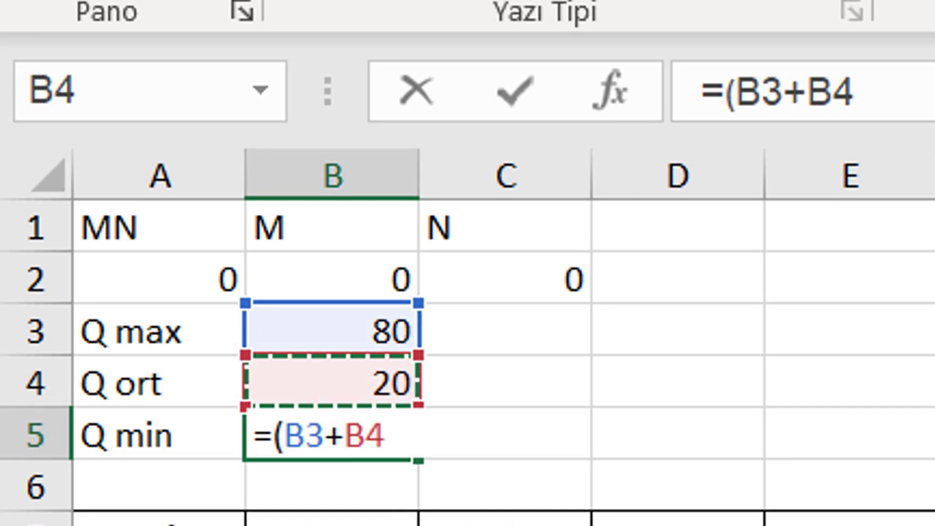
key(Up)
key(Up)
key(Right)
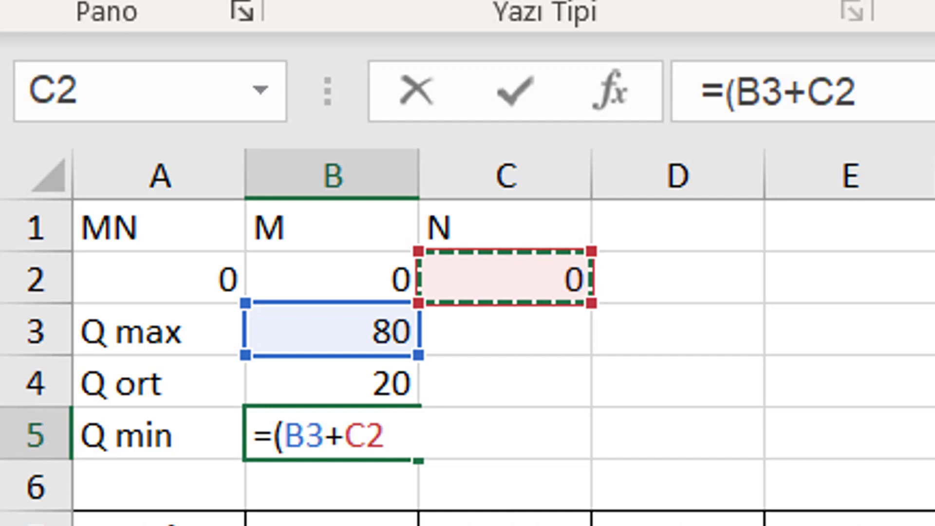
text()/10)
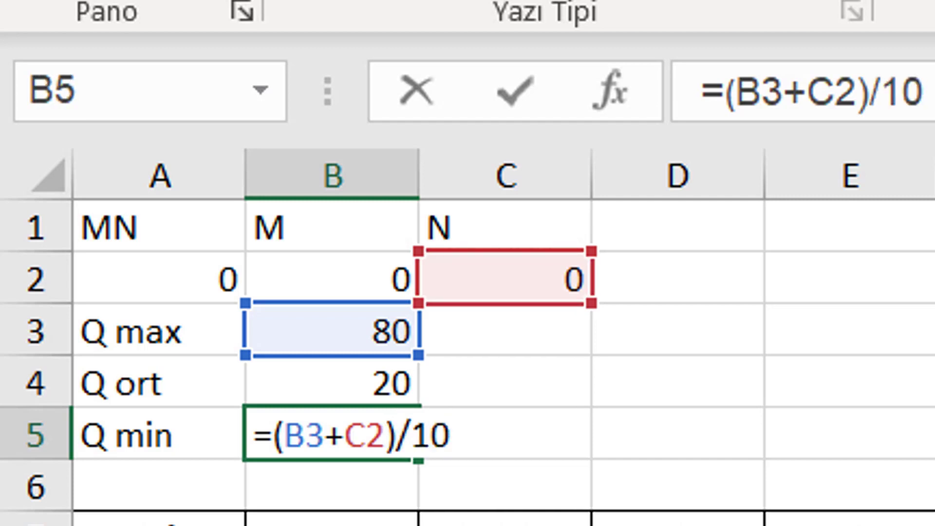
key(Return)
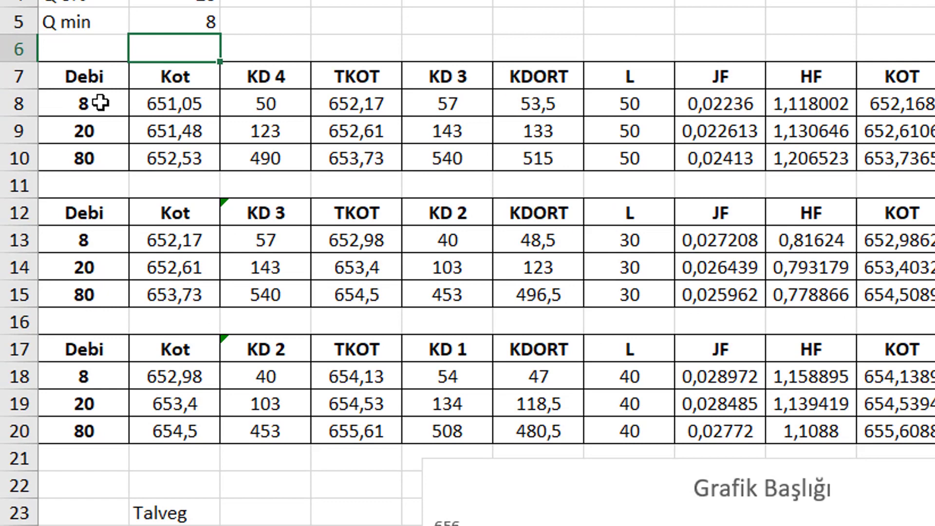
click(100, 102)
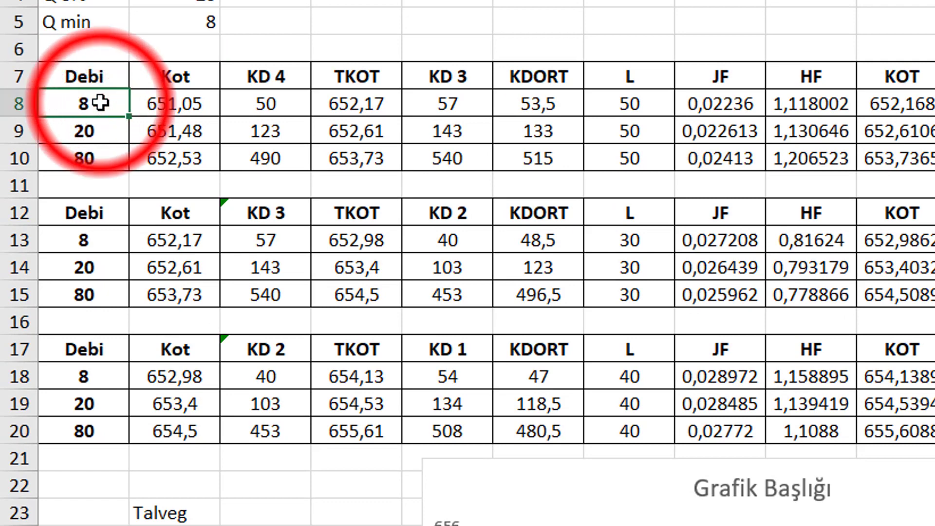
scroll(112, 105, down, 1)
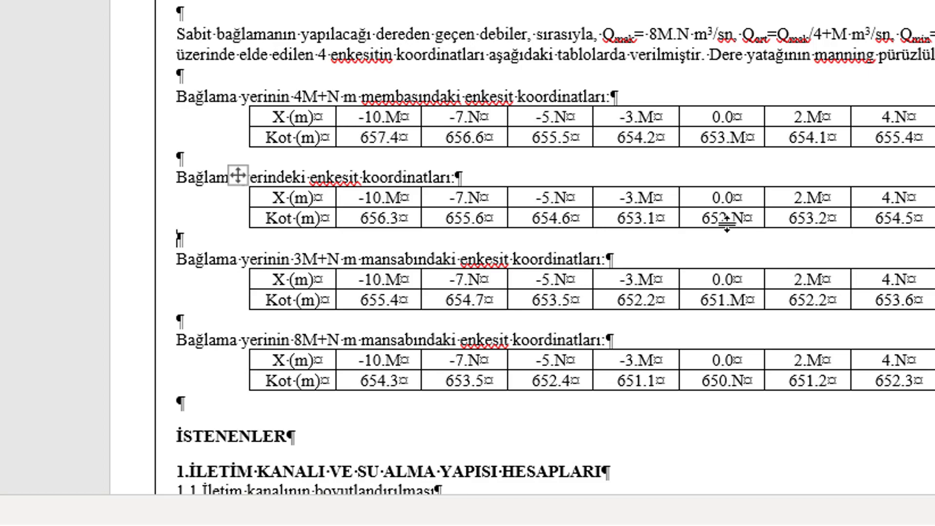
key(alt+Tab)
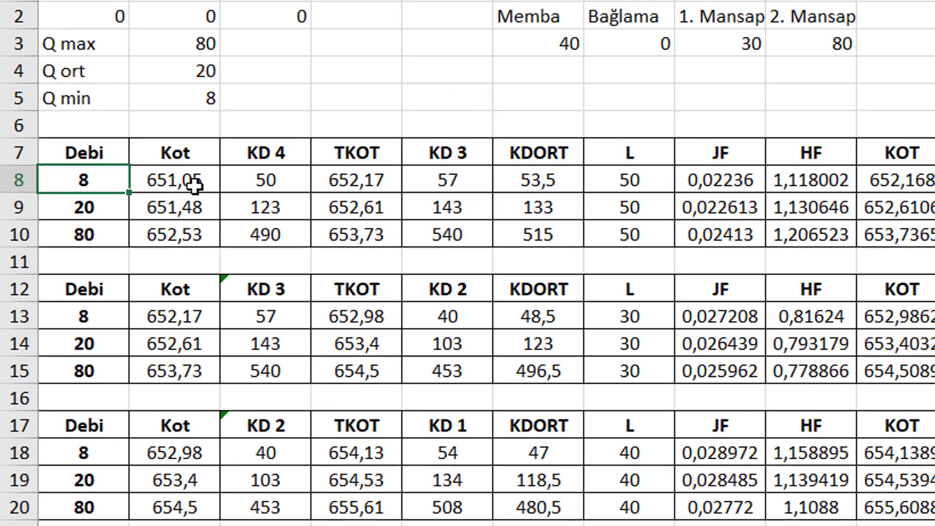
Link Debi cells A8, A9, A10 to =B5, =B4 and =B3, reading 8, 20, 80.
text(=B5)
key(Up)
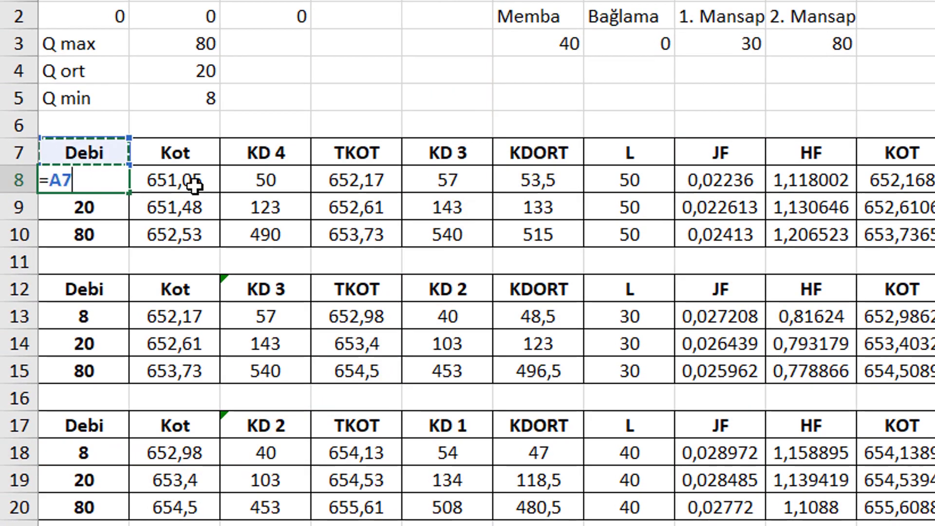
key(Up)
key(Up)
key(Right)
key(Return)
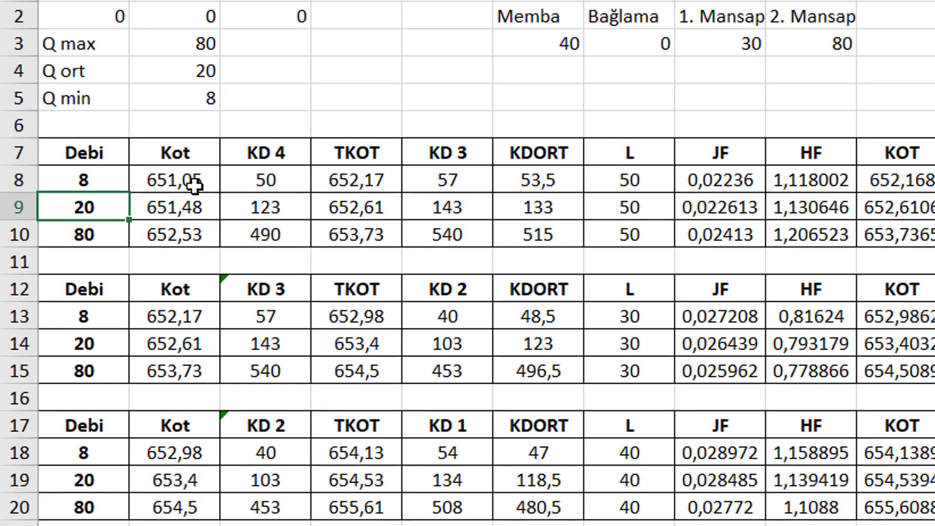
key(Up)
key(Up)
key(Up)
key(Up)
key(Up)
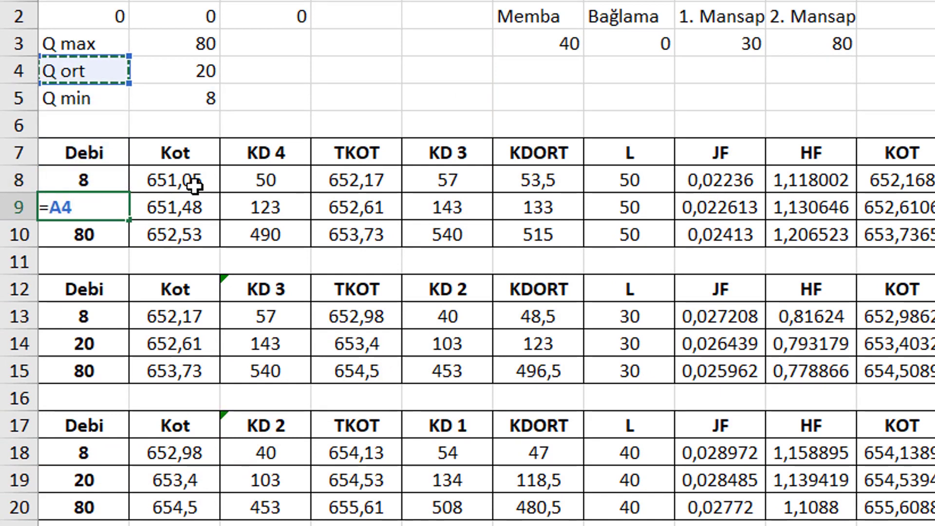
key(Right)
key(Return)
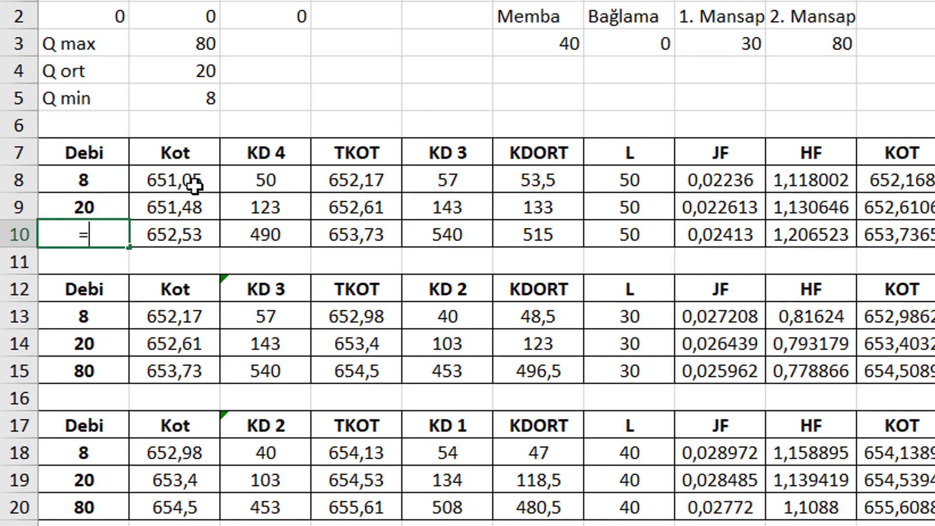
key(Up)
key(Up)
key(Up)
key(Up)
key(Up)
key(Up)
key(Up)
key(Right)
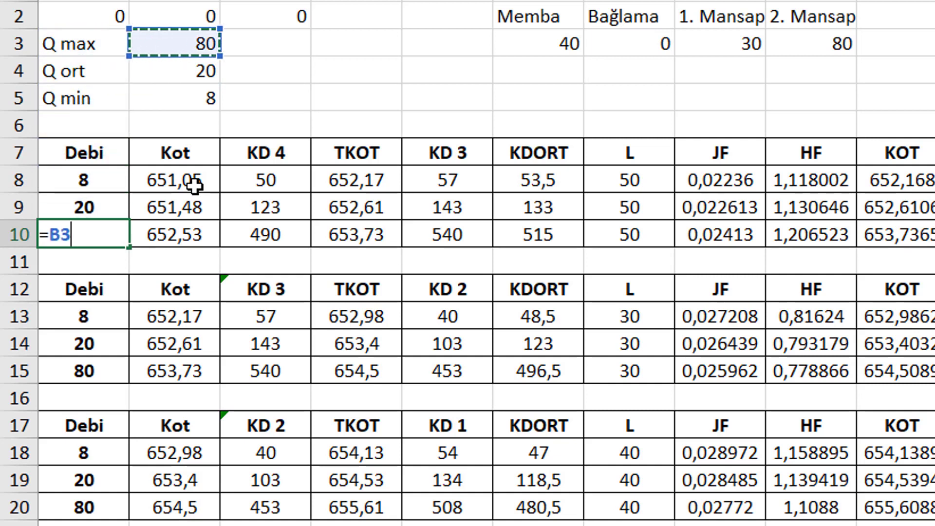
key(Return)
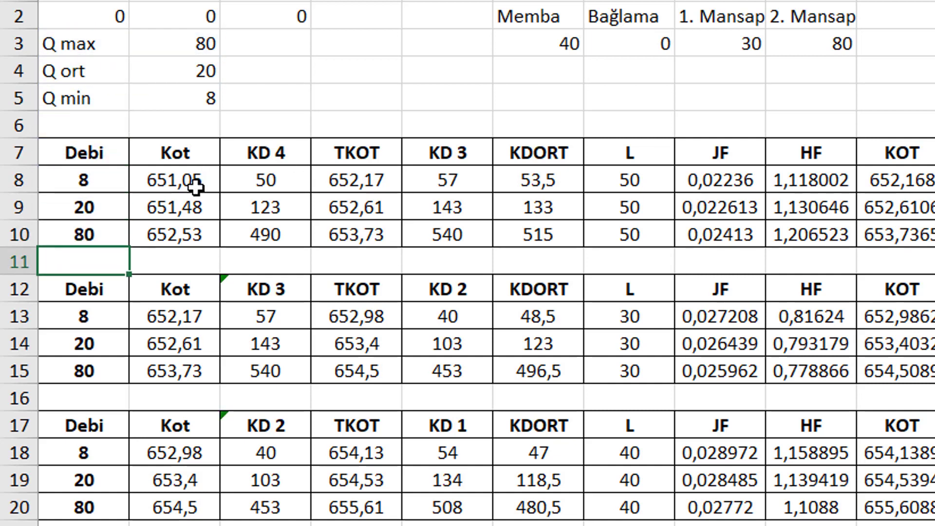
click(196, 185)
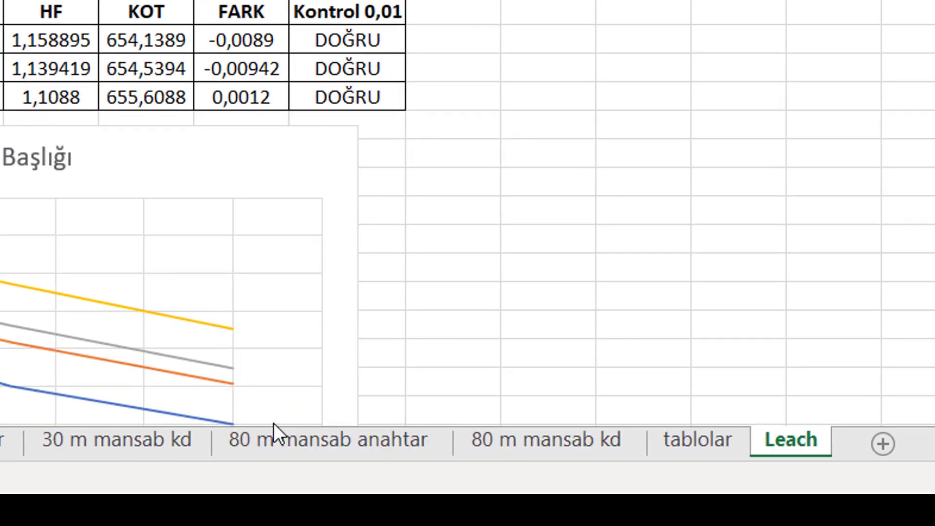
click(285, 436)
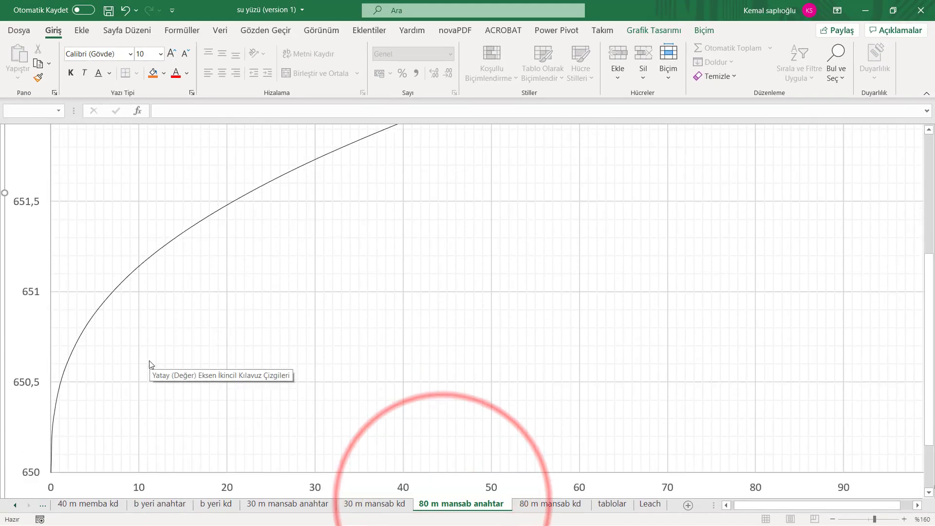
scroll(149, 365, down, 1)
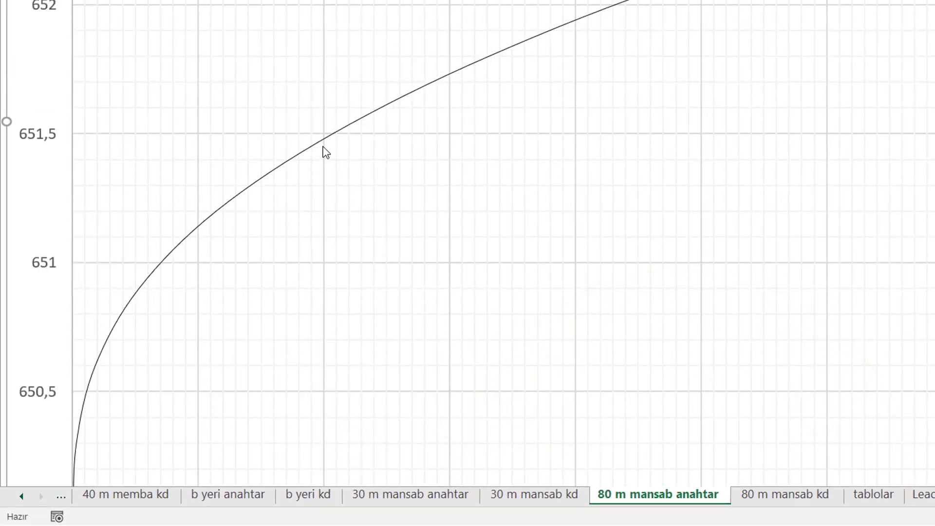
mouse_move(227, 202)
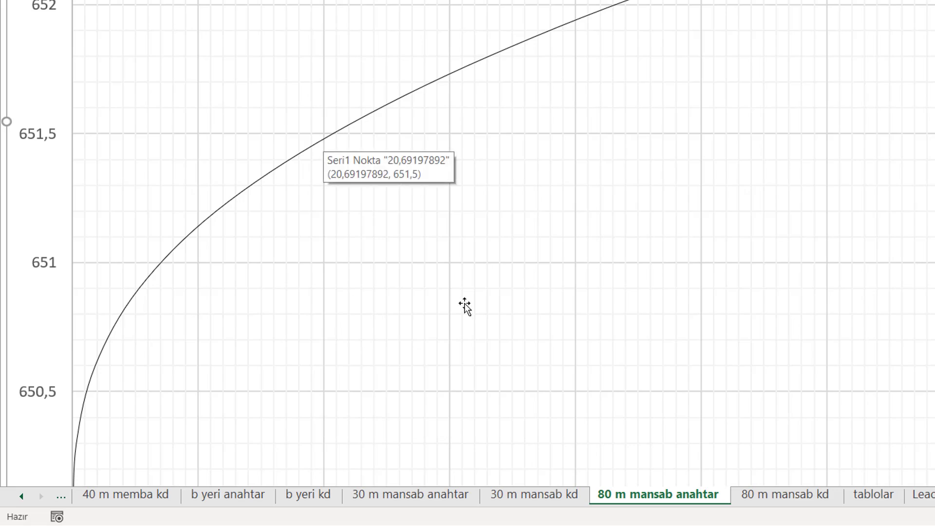
click(916, 497)
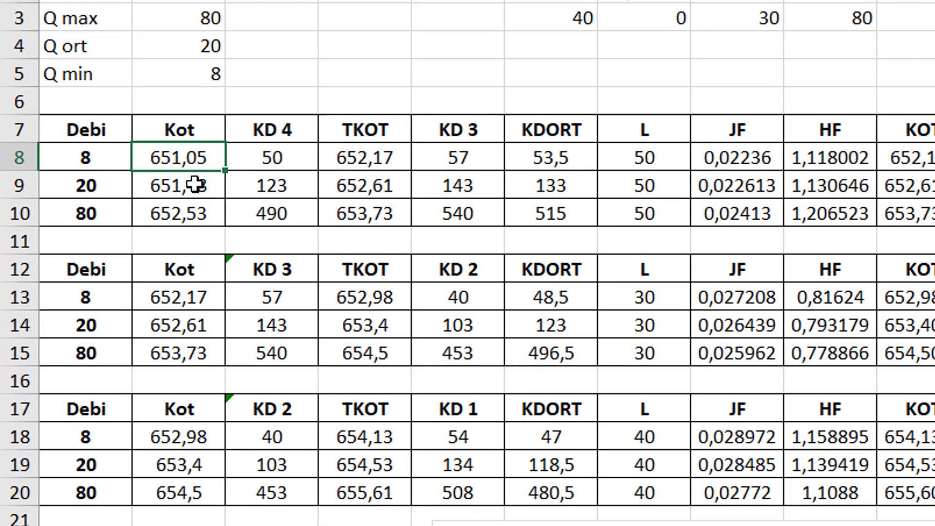
click(192, 184)
click(177, 215)
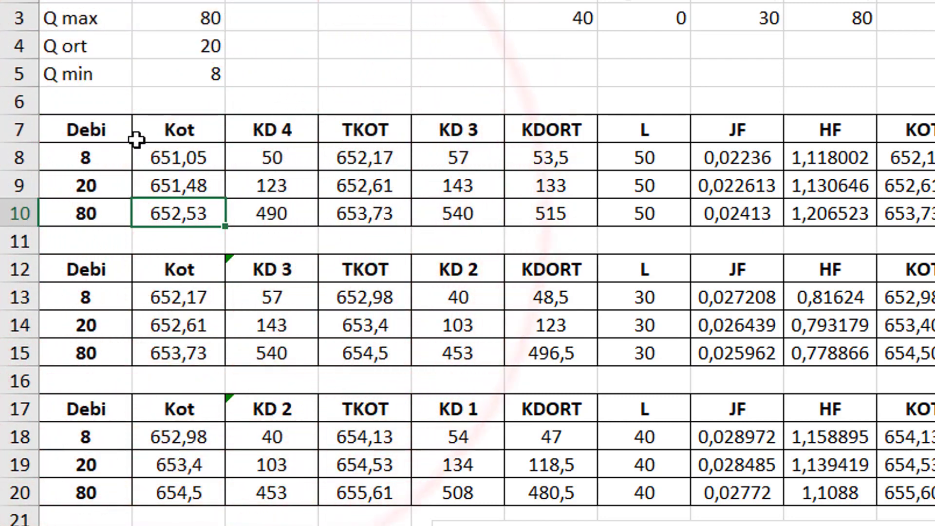
drag(115, 152, 196, 219)
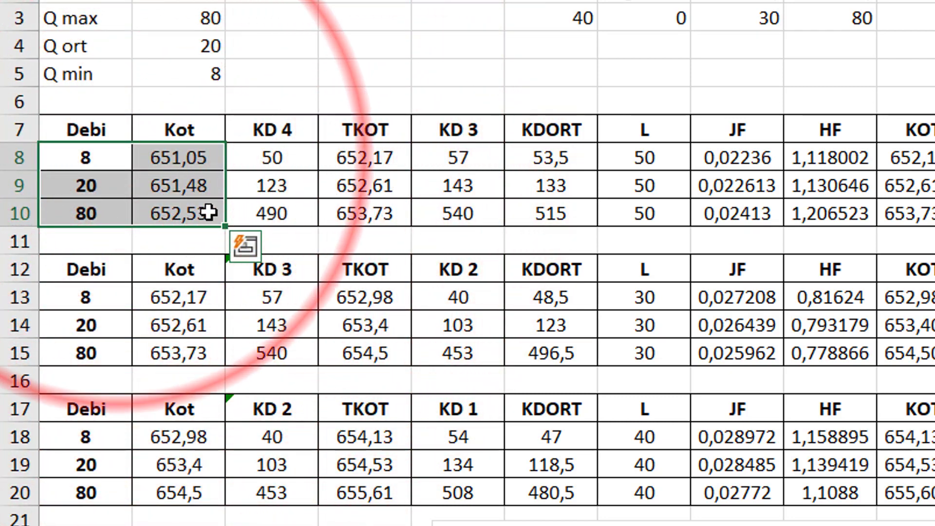
click(263, 166)
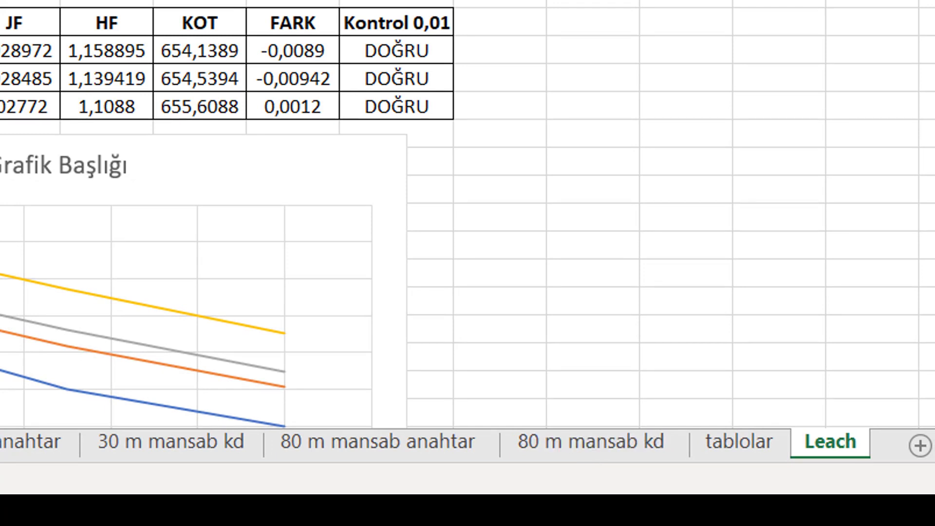
click(556, 435)
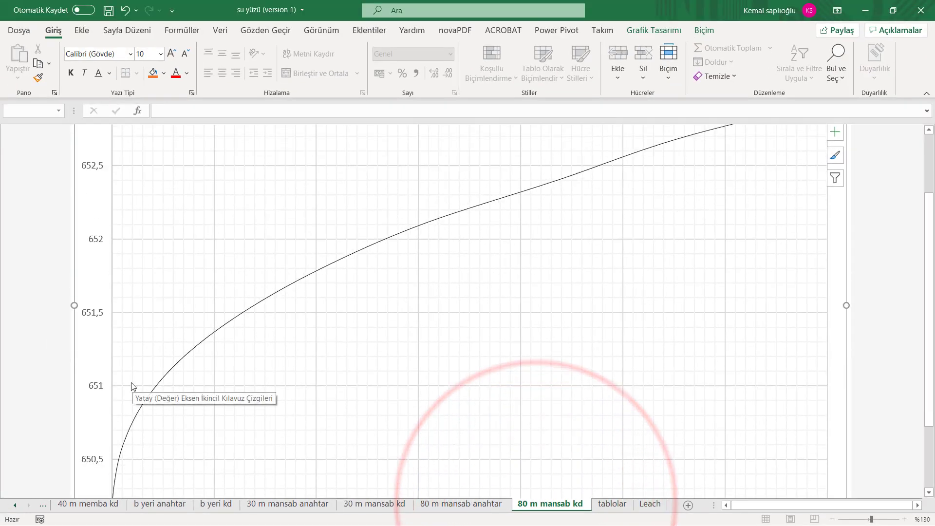
scroll(131, 382, down, 1)
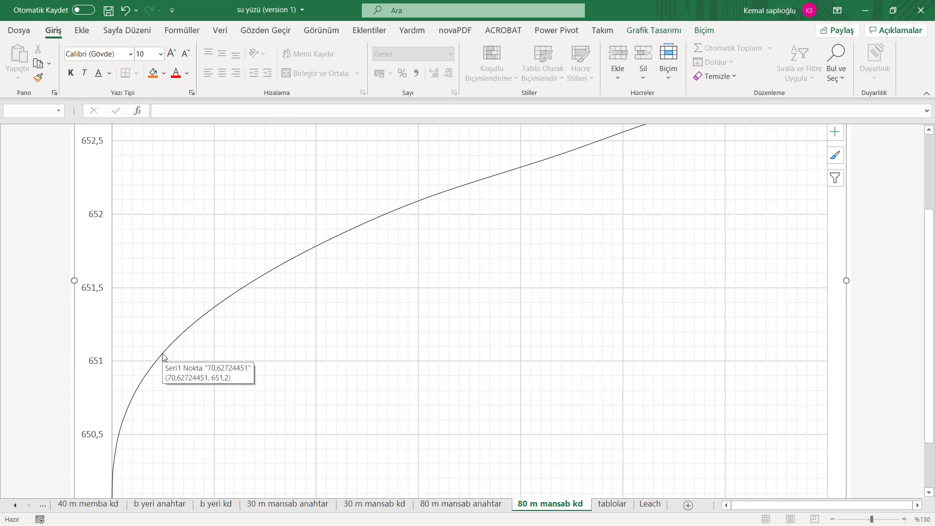
click(652, 507)
click(128, 224)
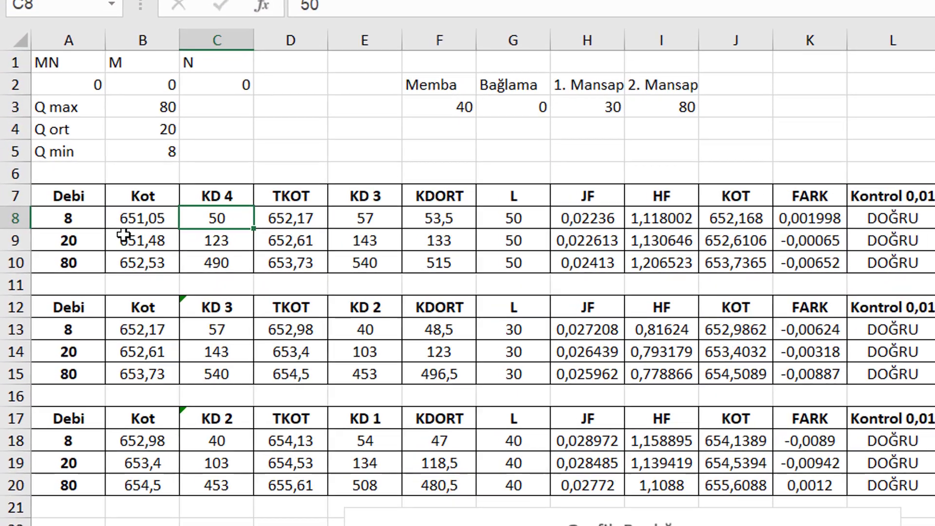
click(124, 236)
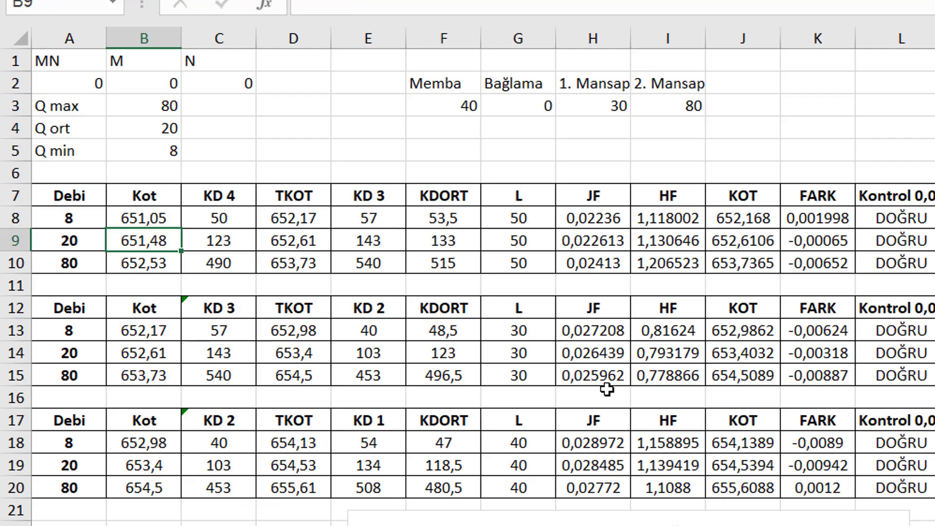
drag(91, 215, 225, 267)
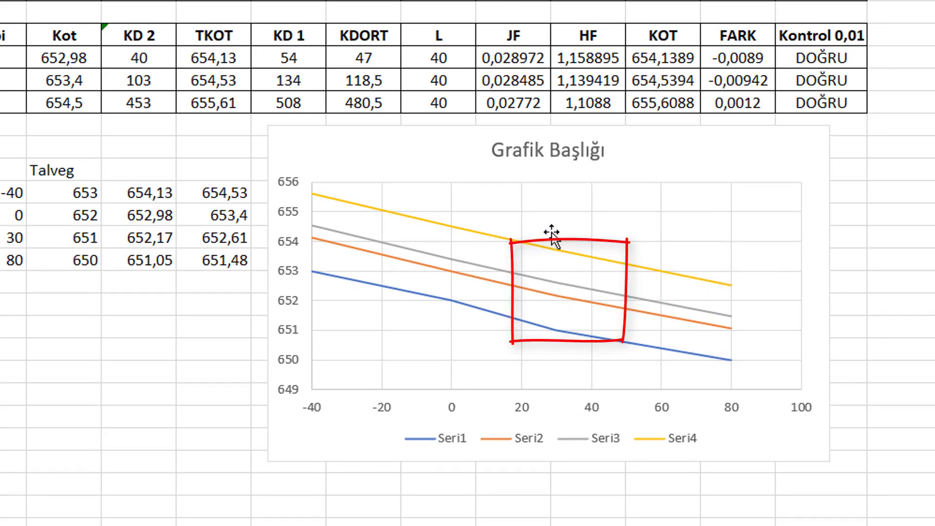
scroll(548, 265, up, 3)
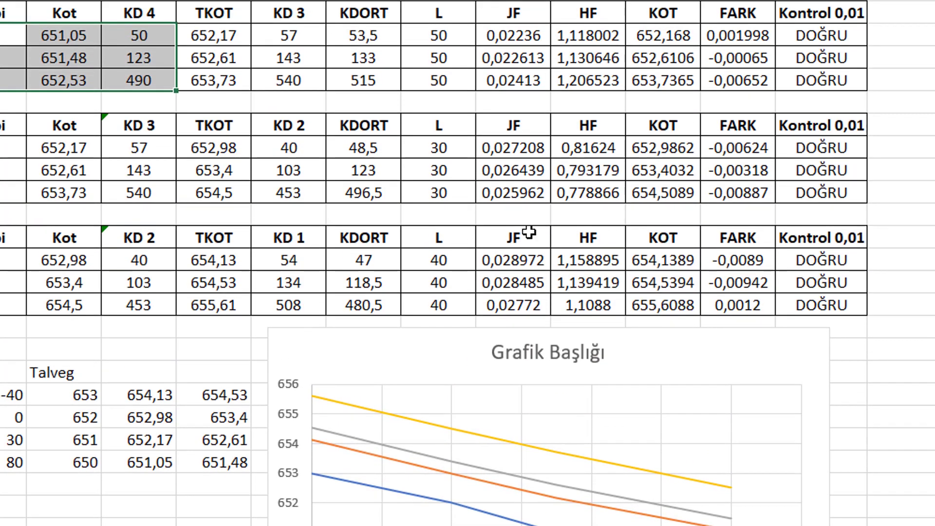
click(192, 35)
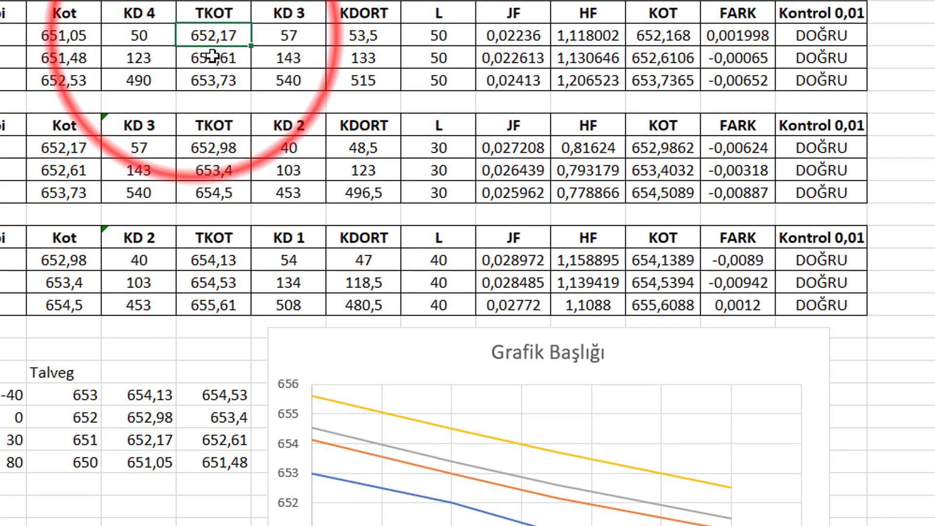
click(225, 79)
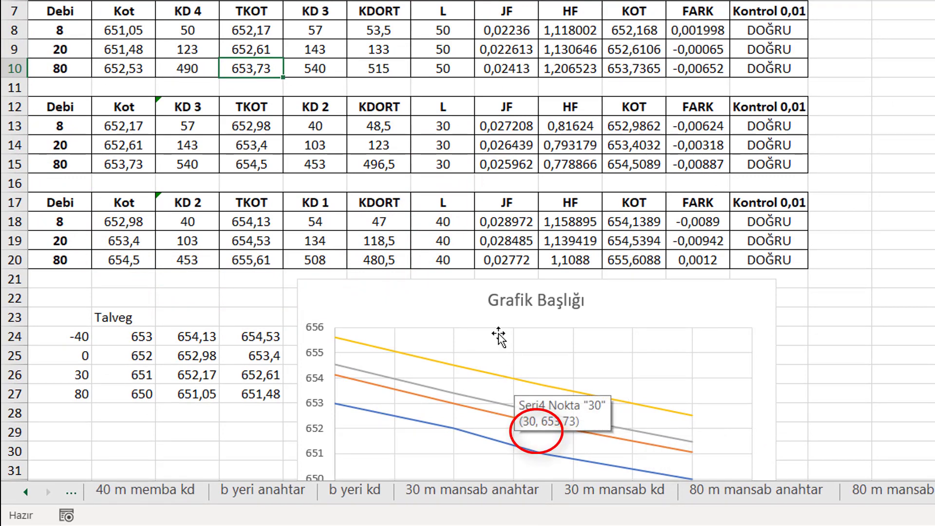
click(269, 34)
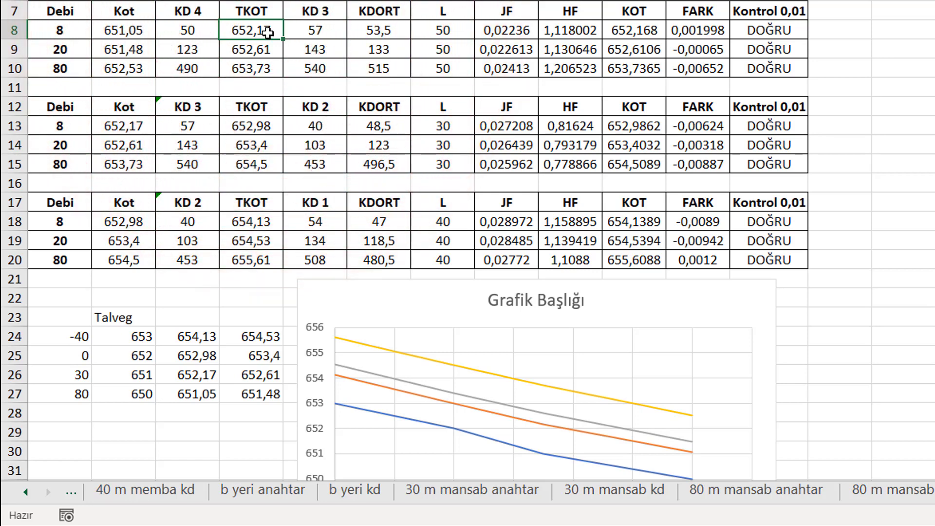
click(617, 490)
click(249, 28)
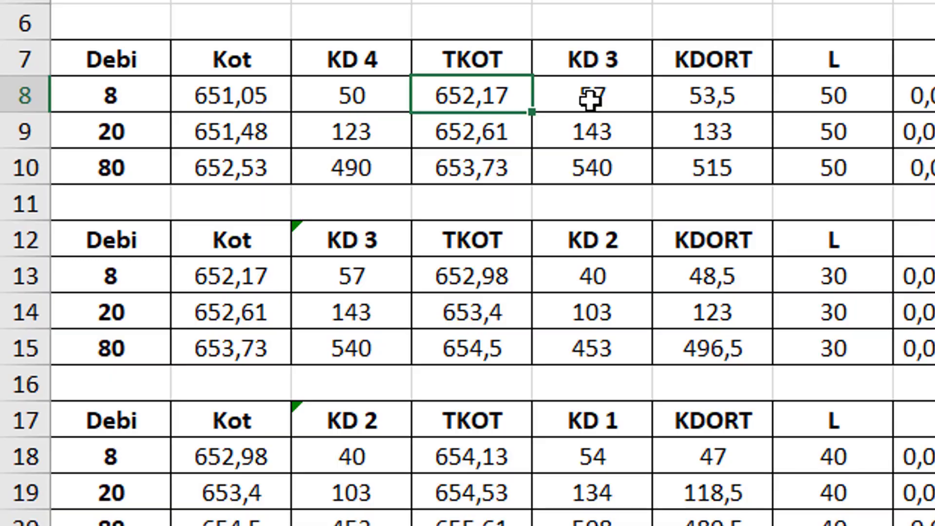
click(314, 31)
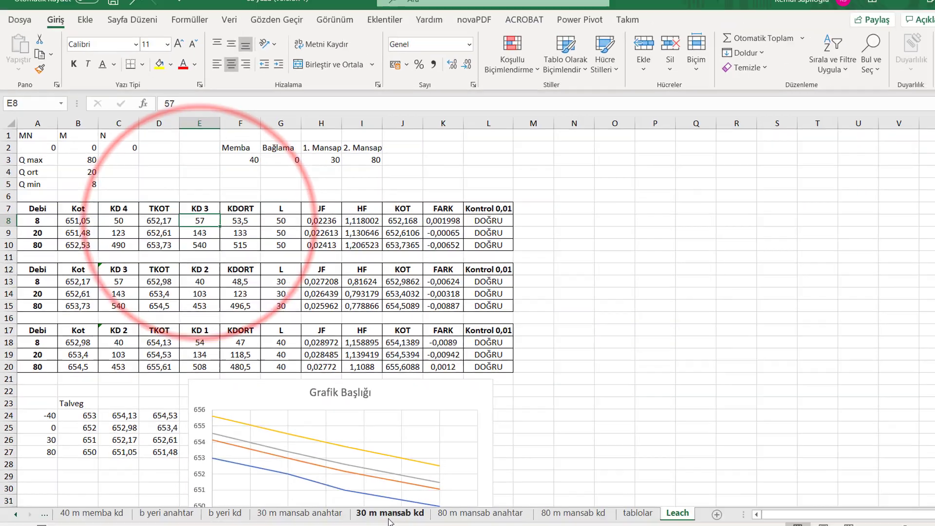
click(373, 508)
scroll(136, 360, up, 2)
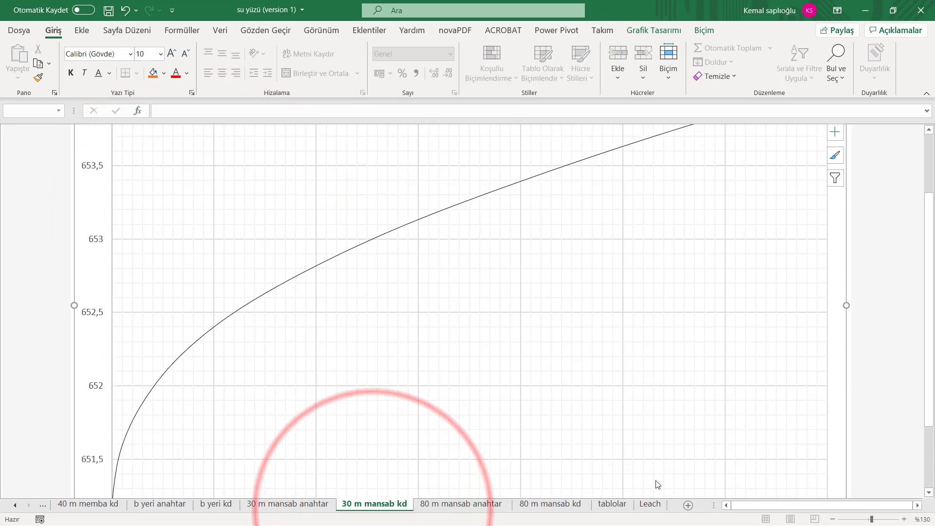
click(652, 504)
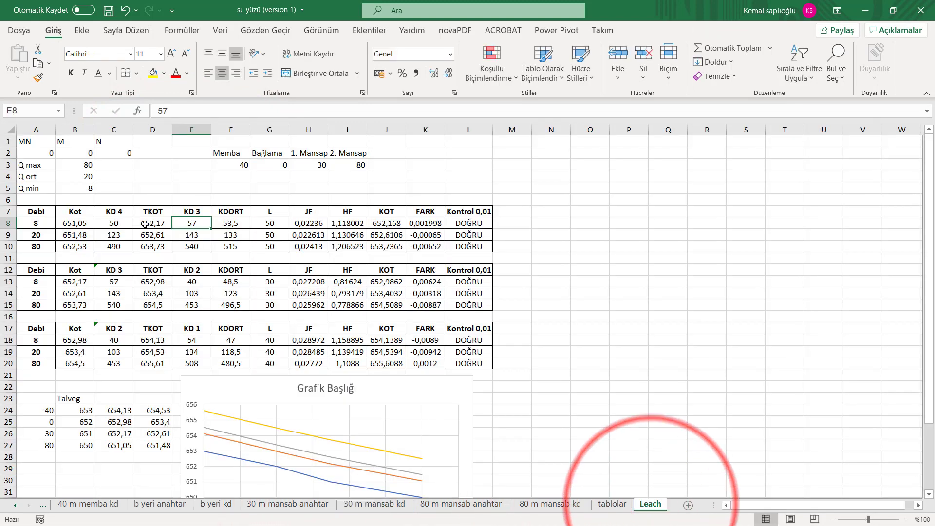
click(371, 506)
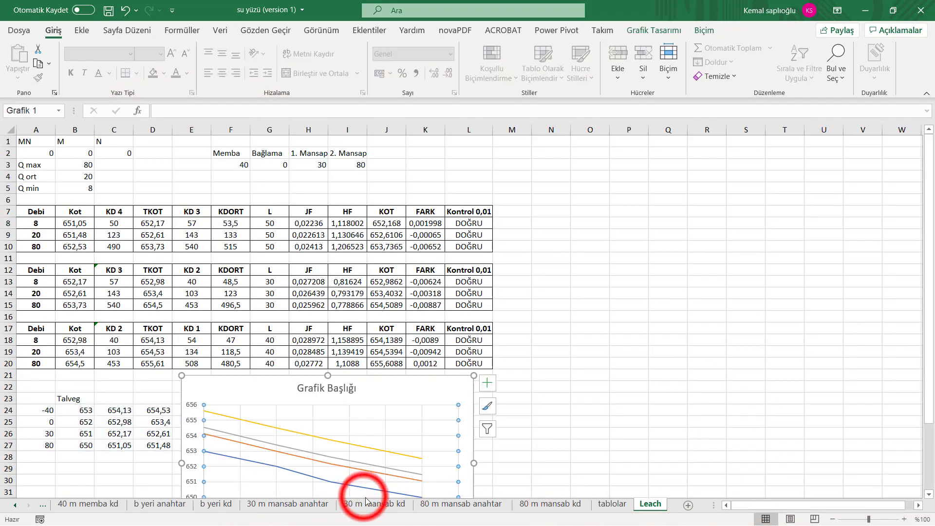
scroll(217, 353, down, 2)
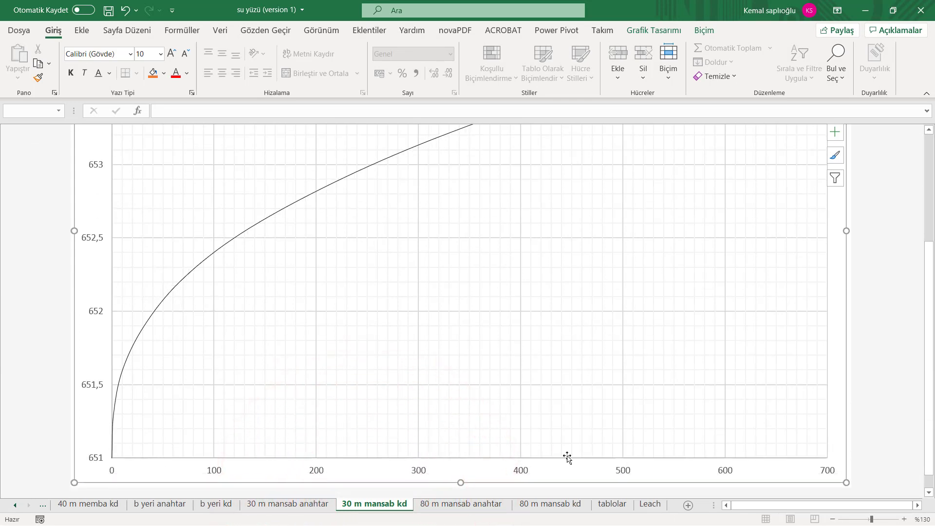
click(637, 505)
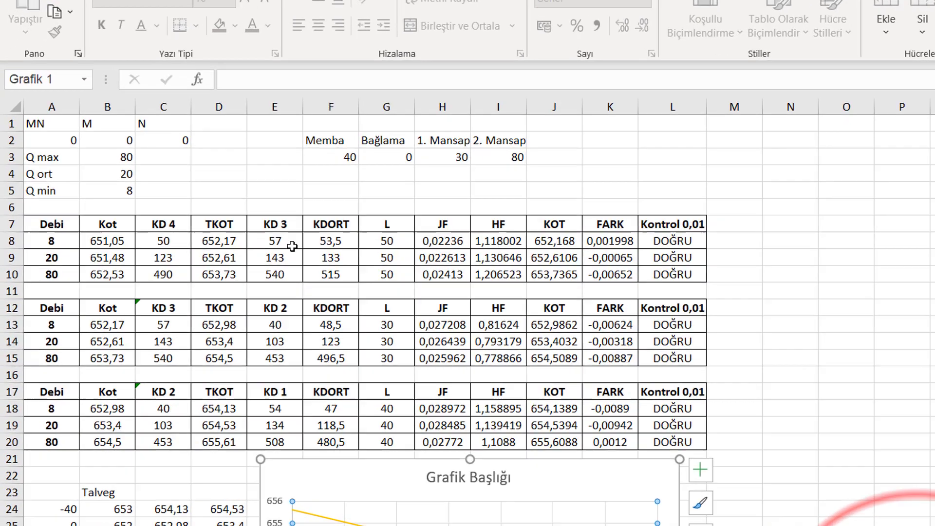
click(292, 247)
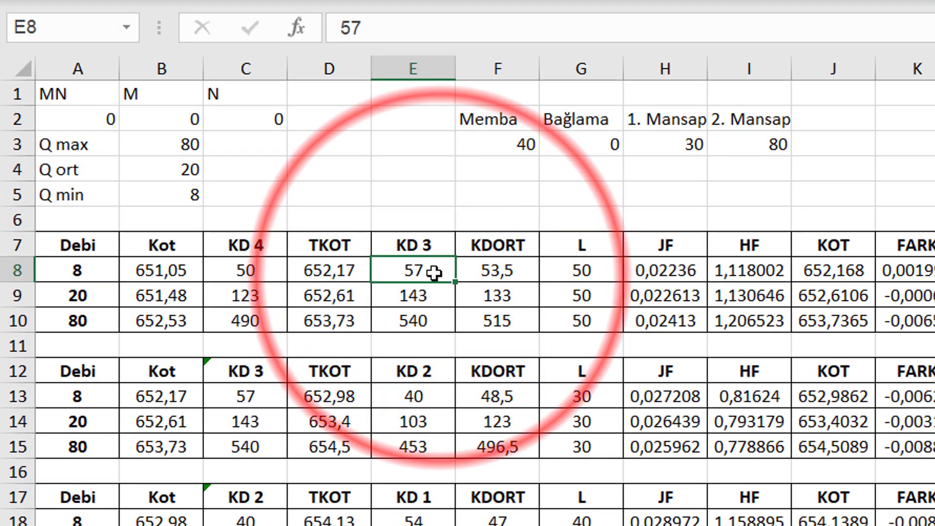
Enter =C8/2+E8/2 in F8 to average KD 4 and KD 3, giving 53,5.
click(500, 272)
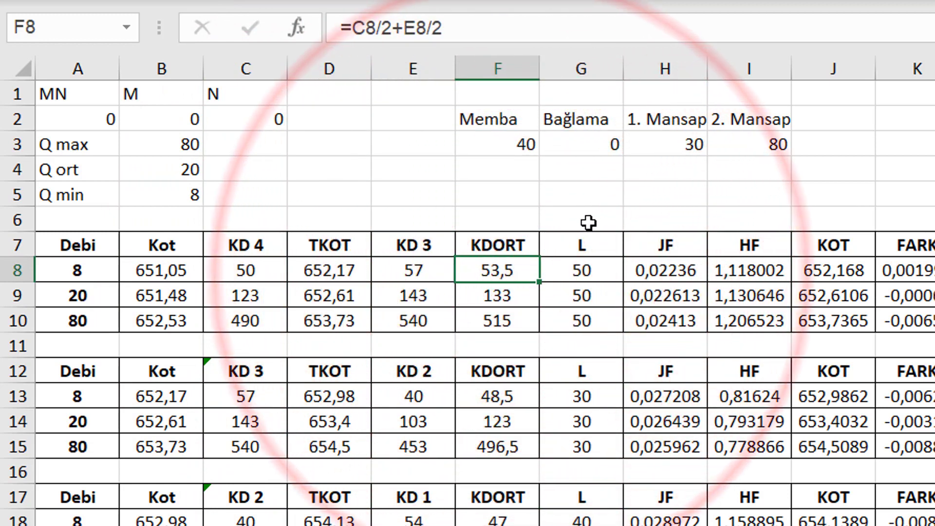
text(=)
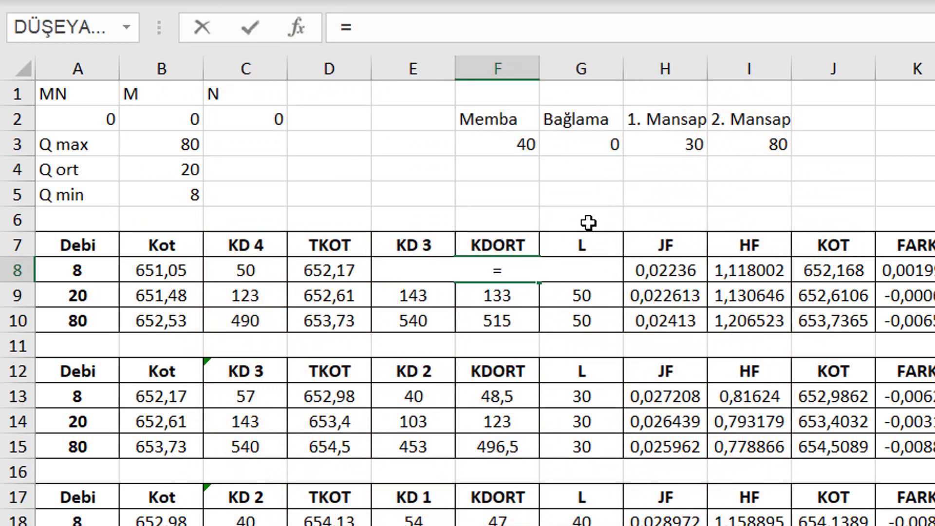
key(Left)
key(Left)
key(Left)
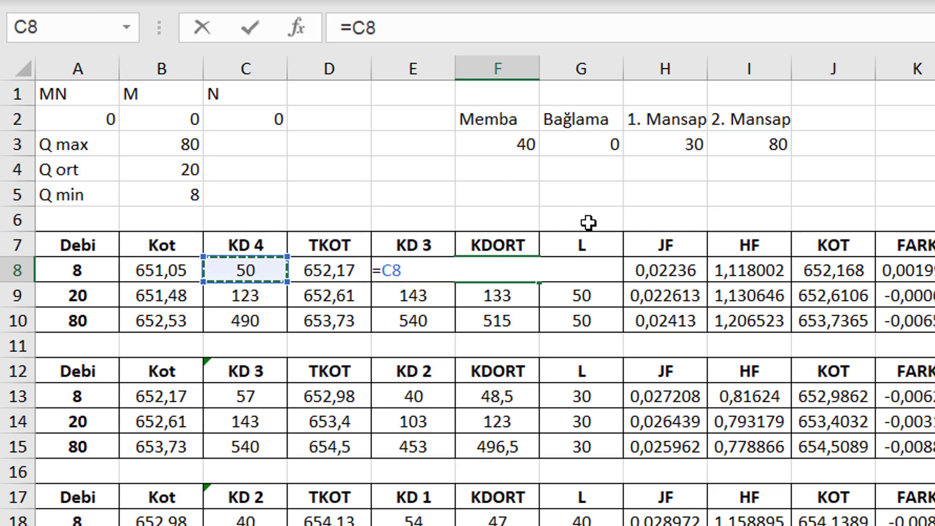
text(/2+)
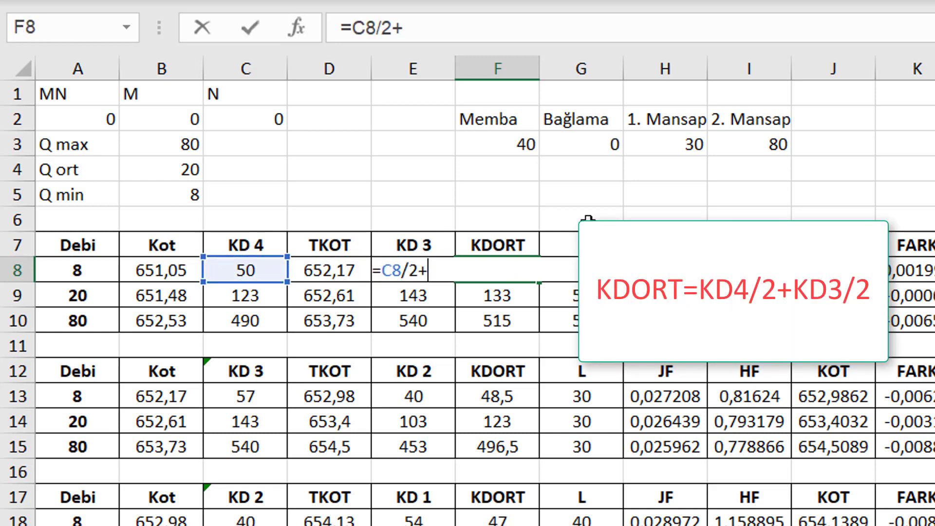
key(Left)
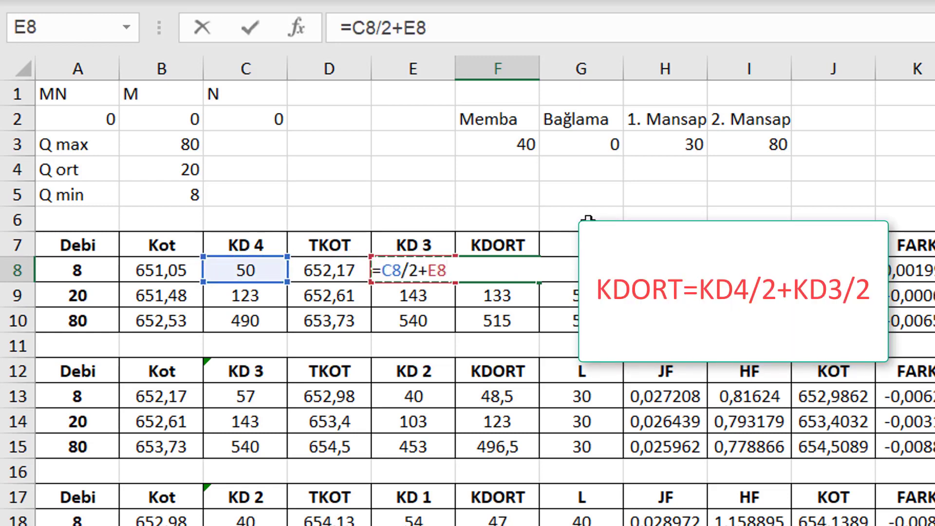
key(Return)
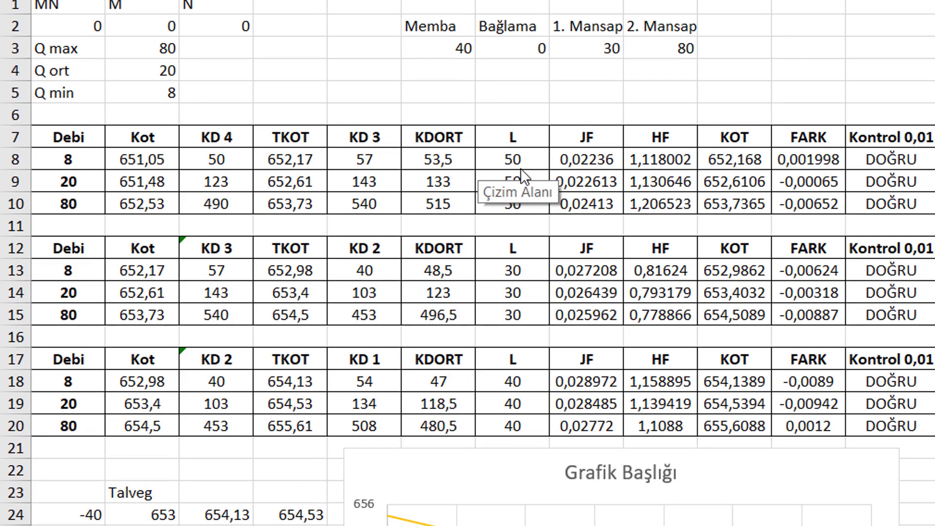
click(521, 168)
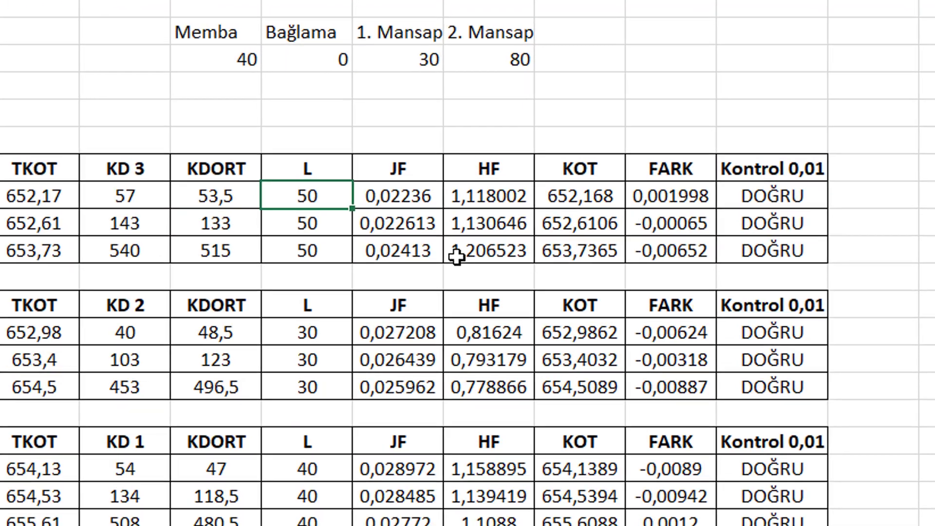
Set L in G8 to =I3-H3 (50), with G9 =G8 and G10 =G9.
text(=)
key(Up)
key(Up)
key(Up)
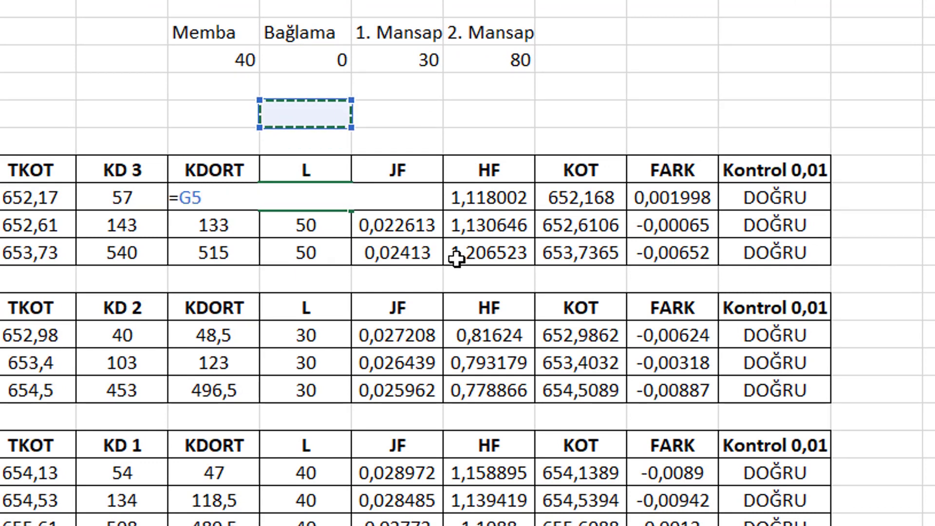
key(Up)
key(Up)
key(Right)
key(Right)
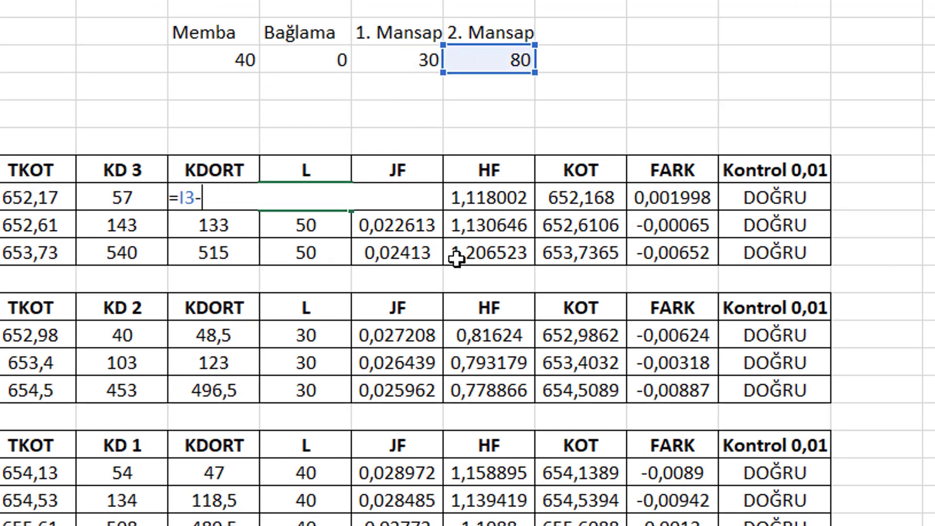
key(Up)
key(Up)
key(Up)
key(Up)
key(Up)
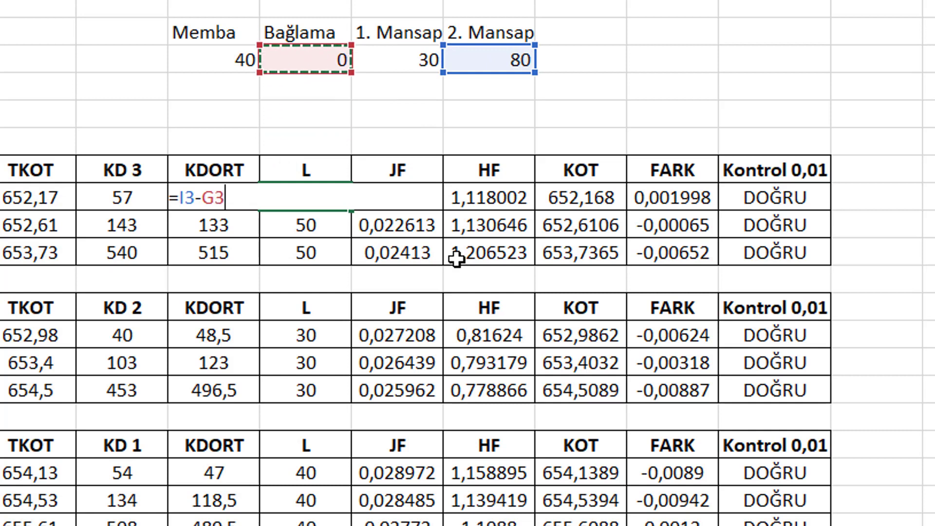
key(Right)
key(Return)
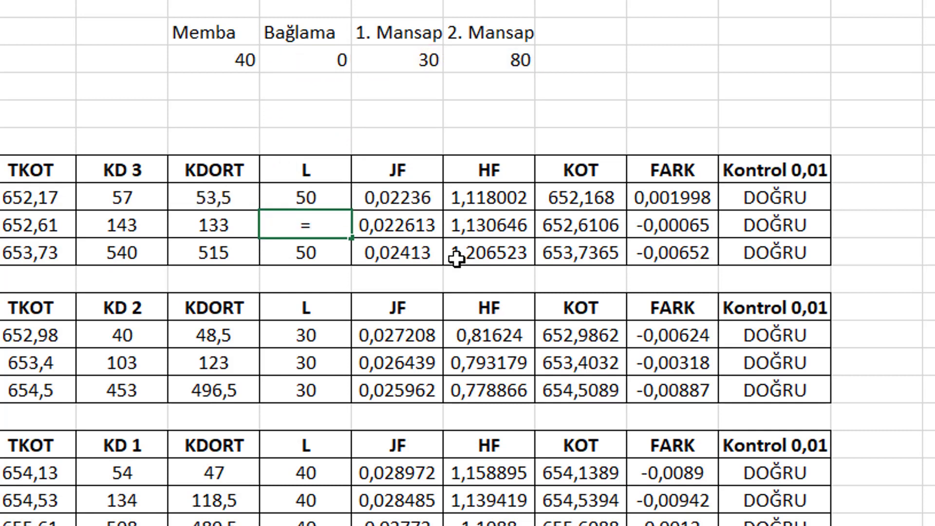
key(Up)
key(Return)
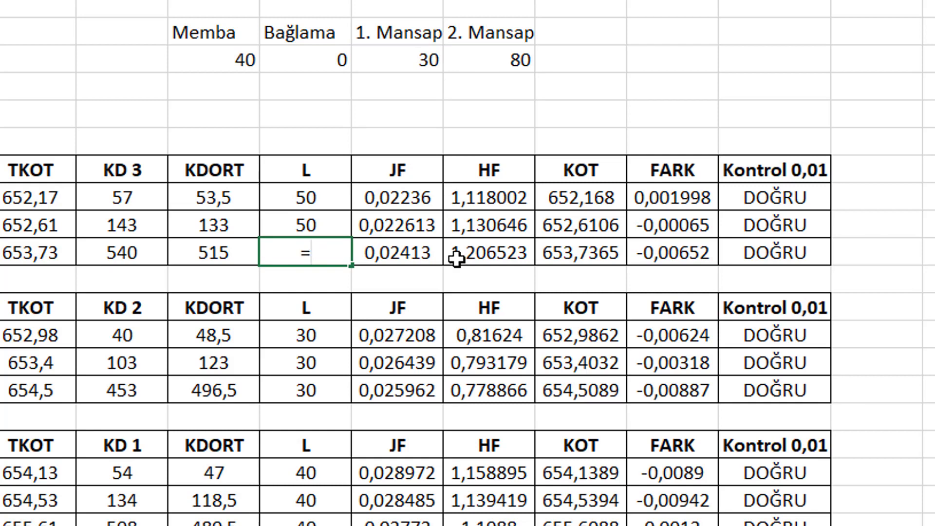
key(Up)
key(Return)
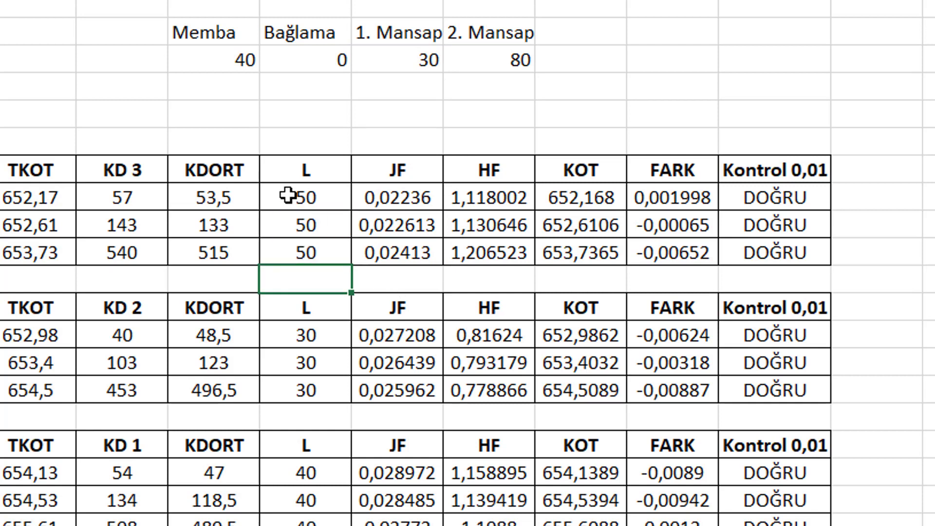
drag(288, 195, 307, 250)
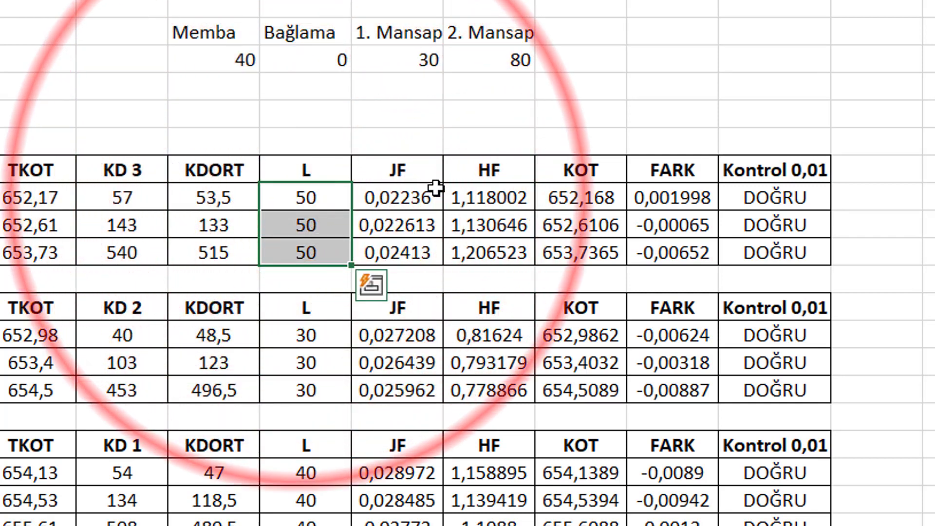
click(400, 200)
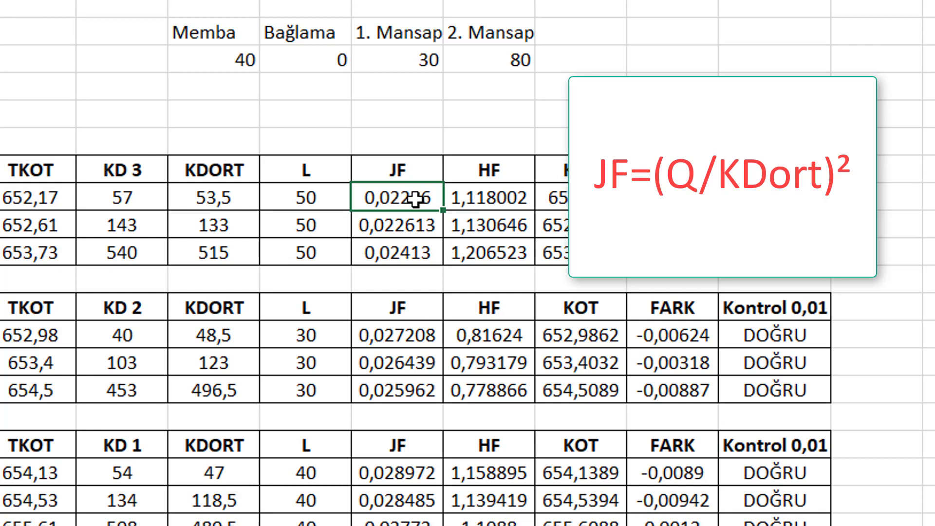
Replace the JF formula in H8 with =(A8/F8)^2, giving 0,02236.
key(F2)
key(BackSpace)
key(BackSpace)
key(BackSpace)
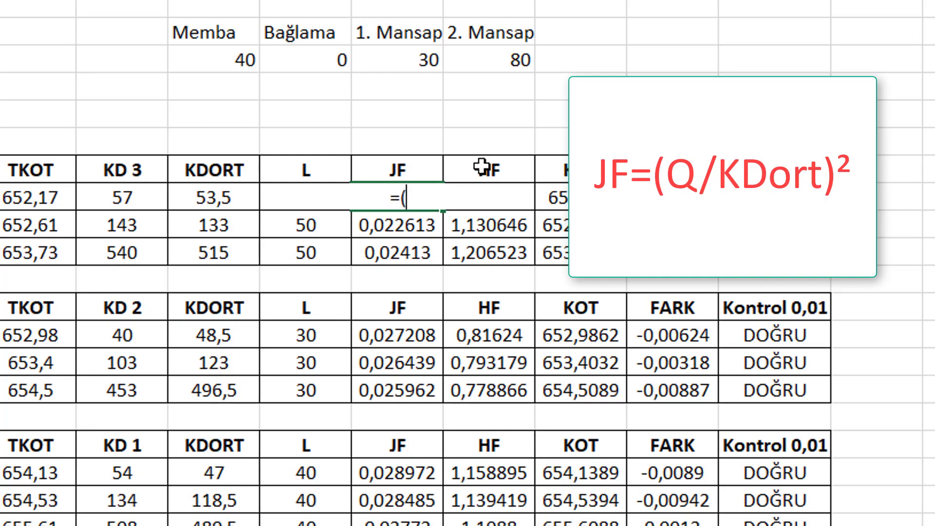
key(Left)
key(Left)
key(Left)
key(Left)
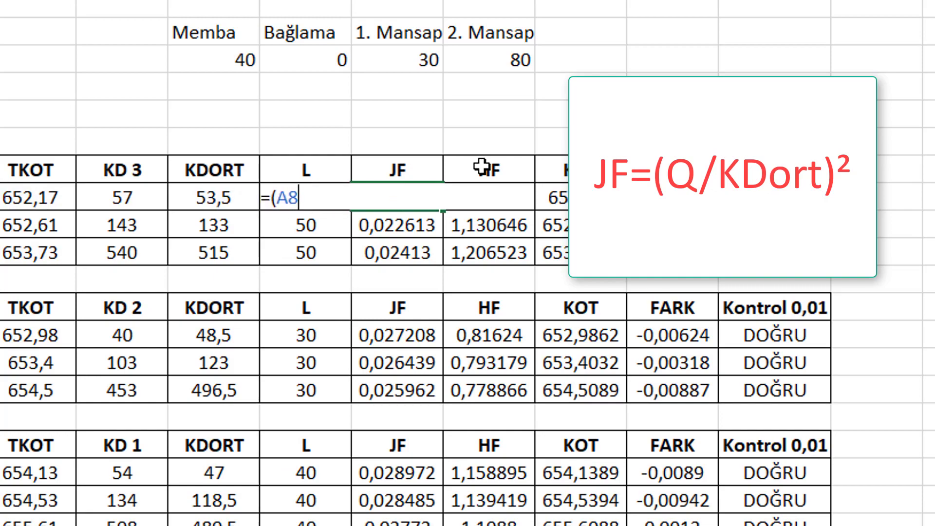
text(/)
key(Left)
key(Left)
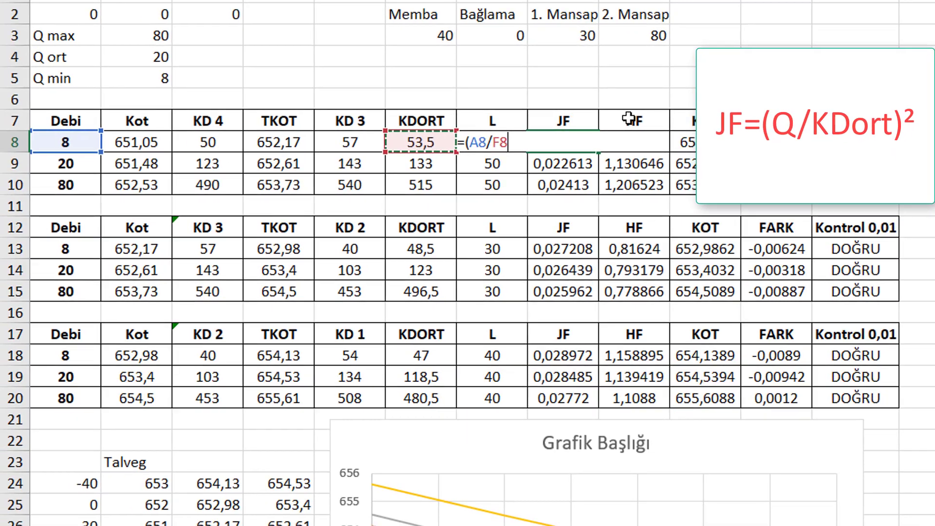
text())
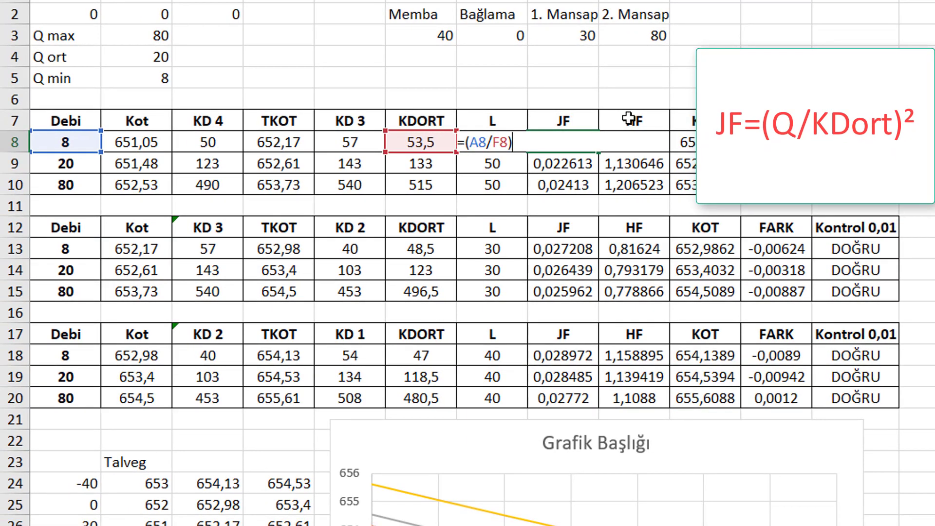
text(2)
key(Return)
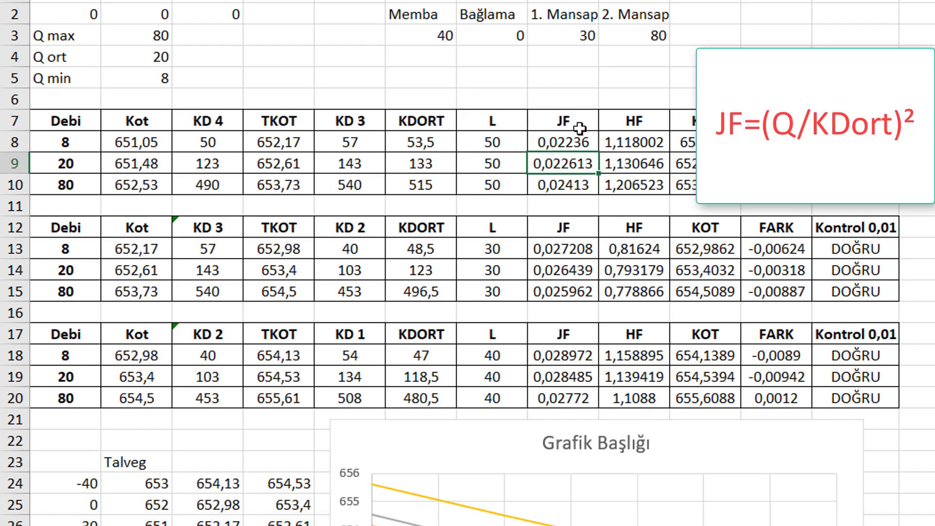
click(568, 141)
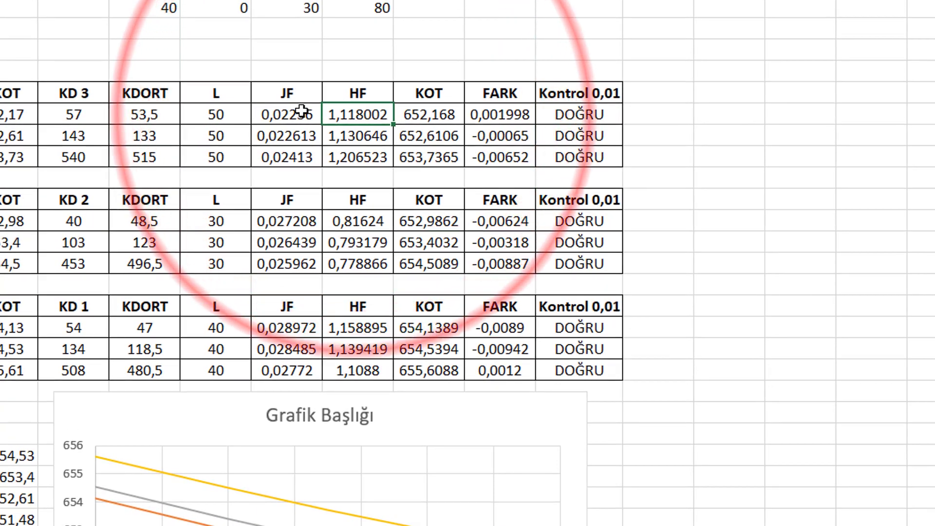
text(=)
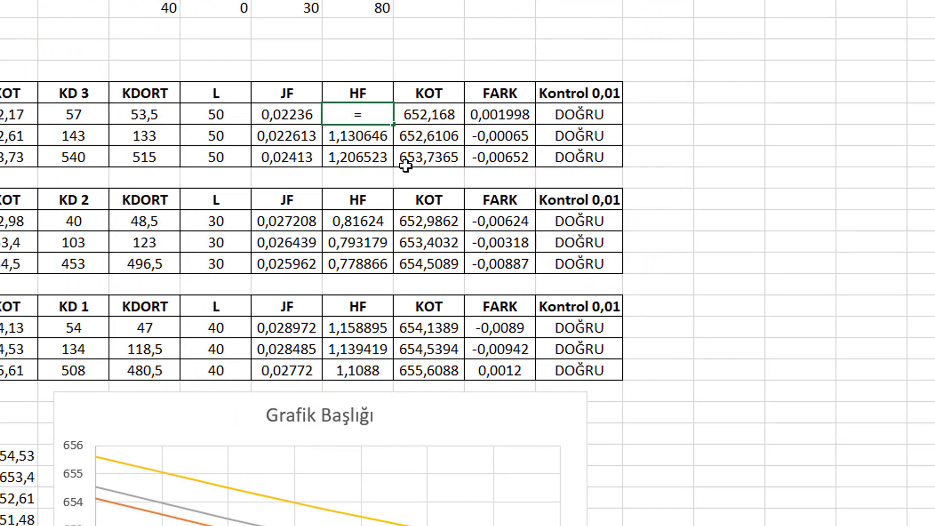
key(Left)
text(*)
key(Left)
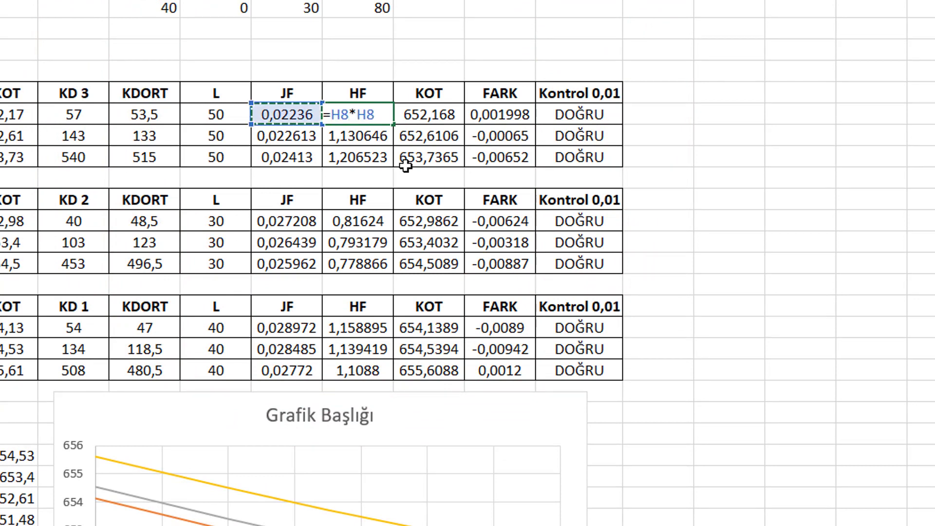
key(Left)
key(Return)
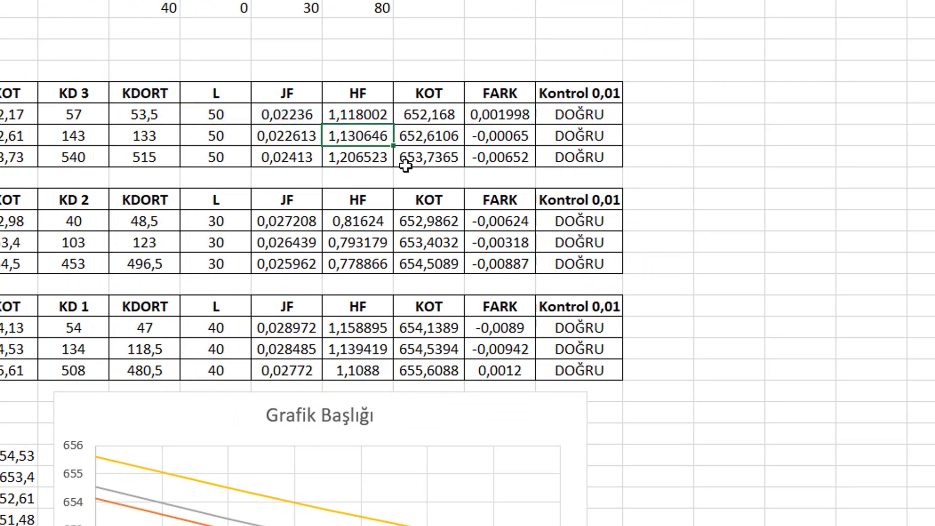
key(Right)
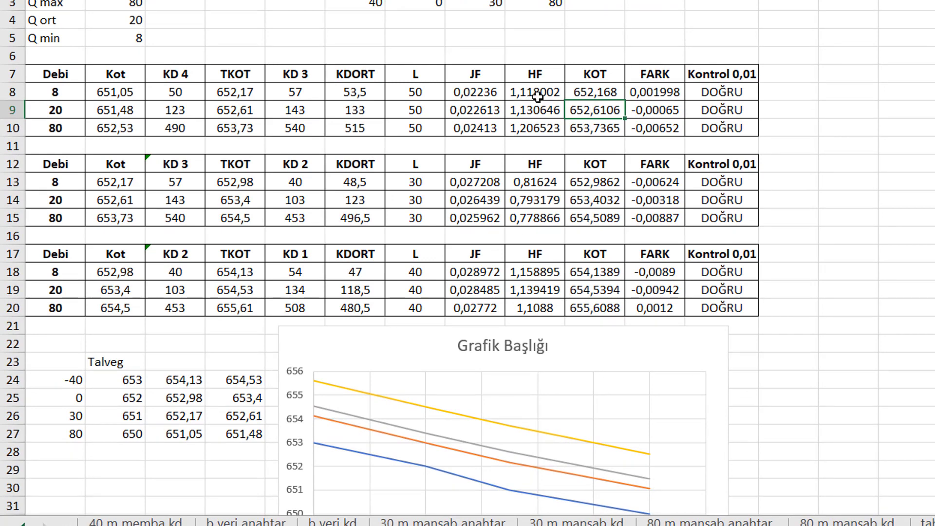
click(605, 92)
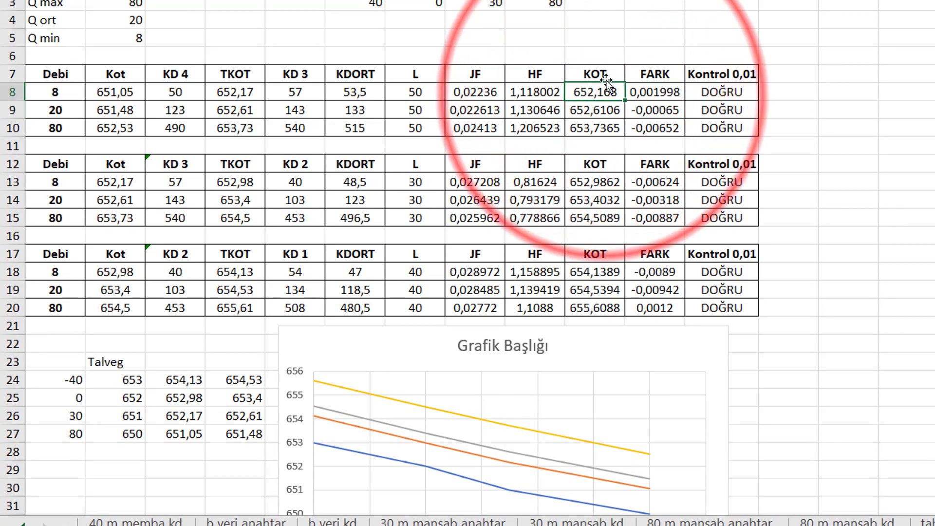
text(=)
key(Left)
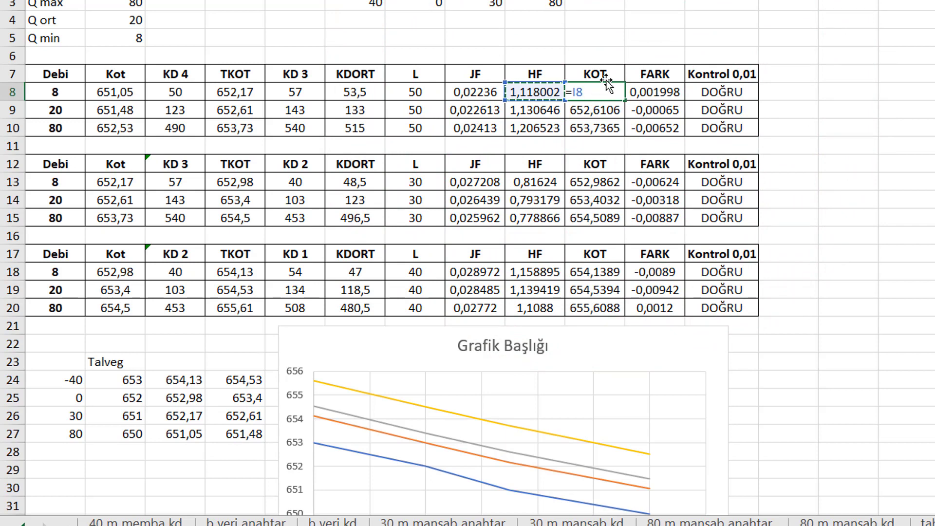
text(+)
key(Left)
key(Left)
key(Left)
key(Left)
key(Left)
key(Left)
key(Left)
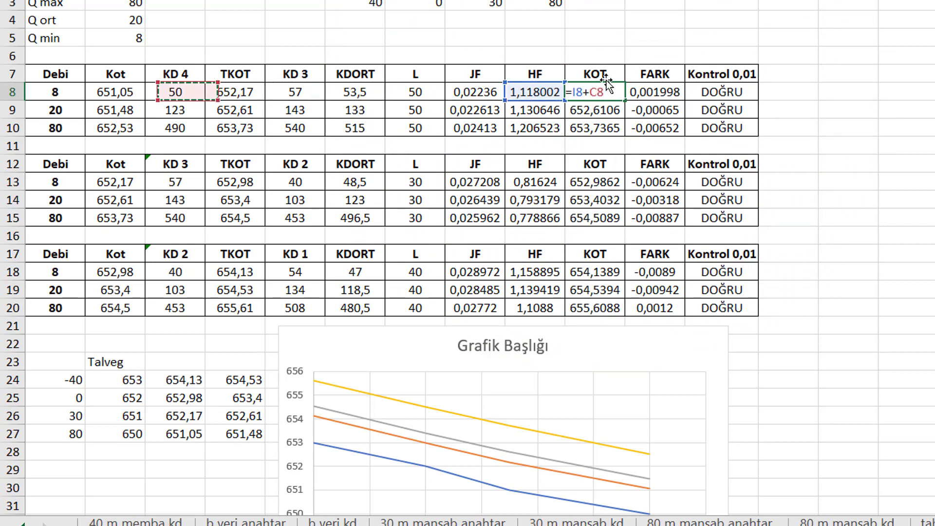
key(Left)
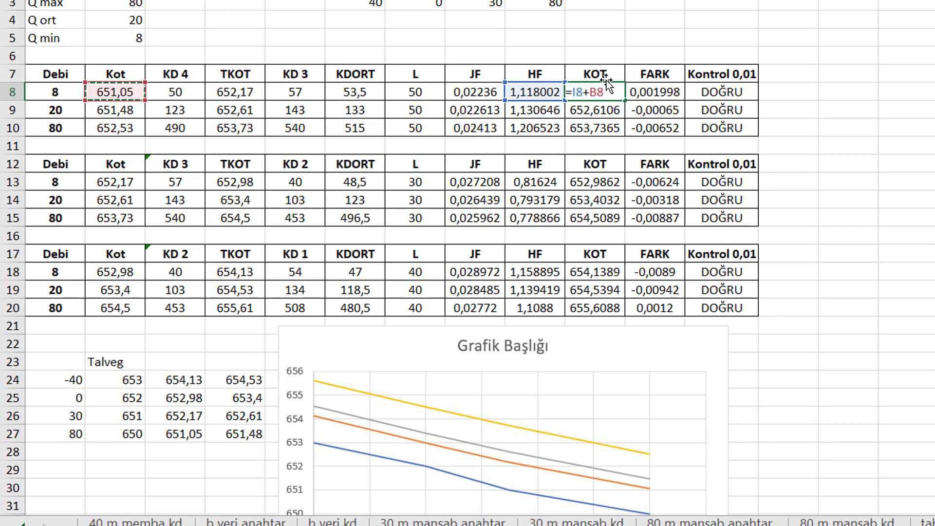
key(Return)
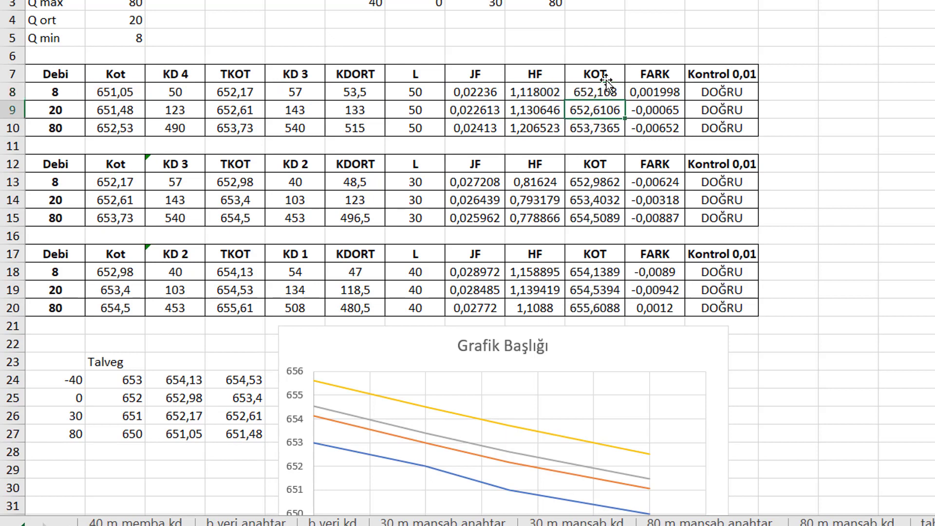
click(612, 93)
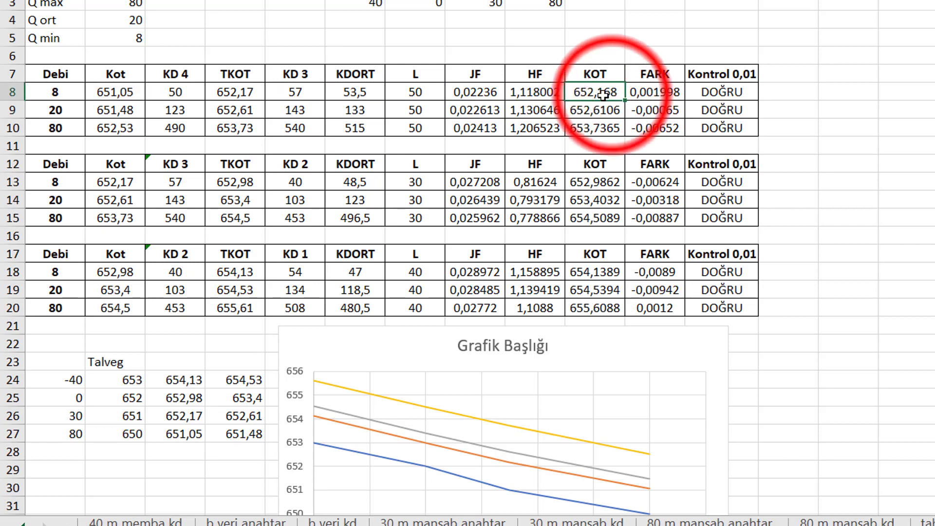
click(245, 94)
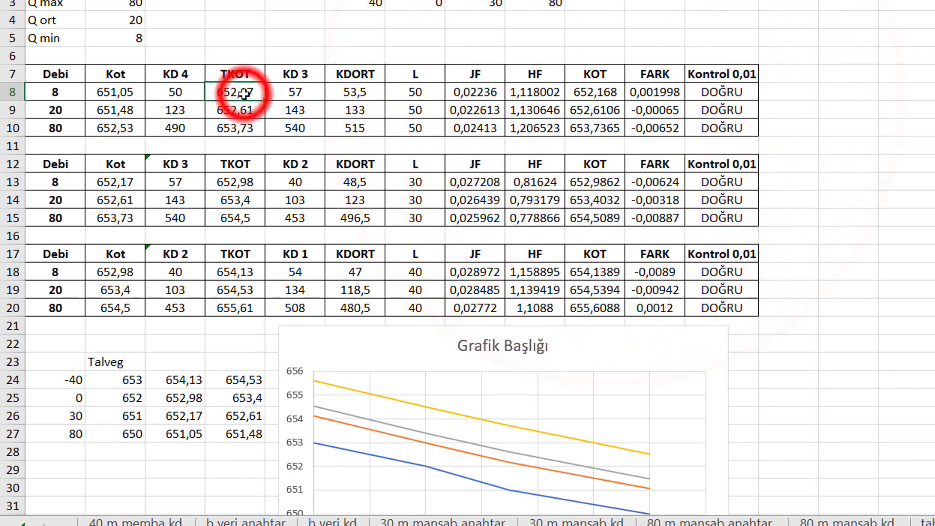
click(610, 94)
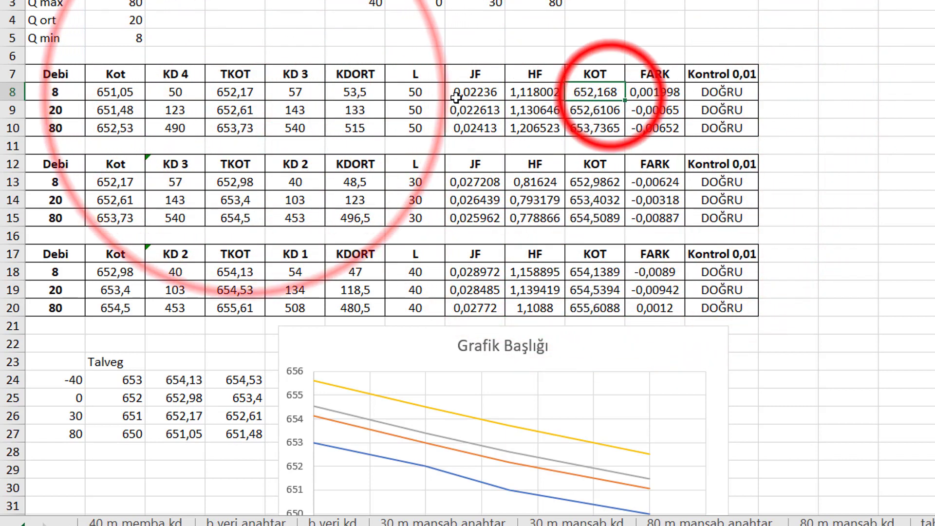
click(239, 93)
click(604, 91)
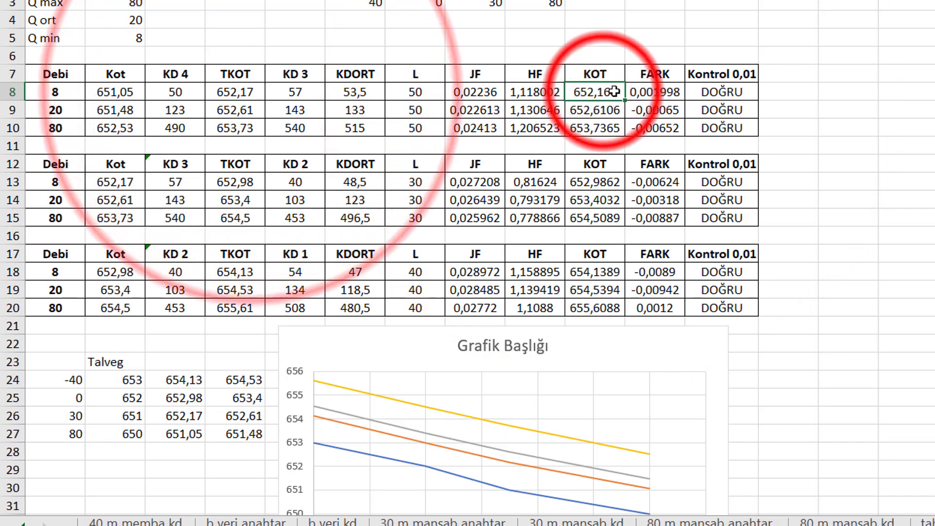
click(650, 92)
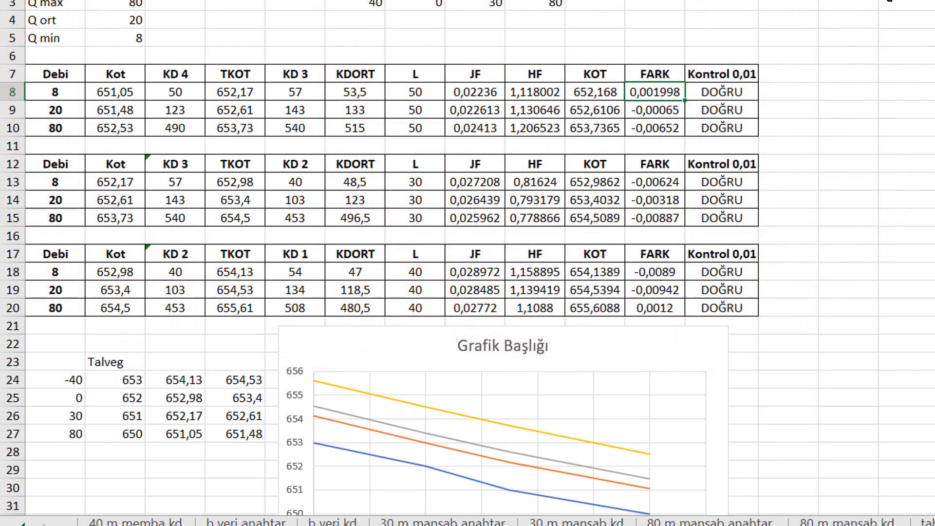
Enter =D8-J8 in K8 so FARK gives 0,001998 and Kontrol reads DOĞRU.
text(=)
key(Left)
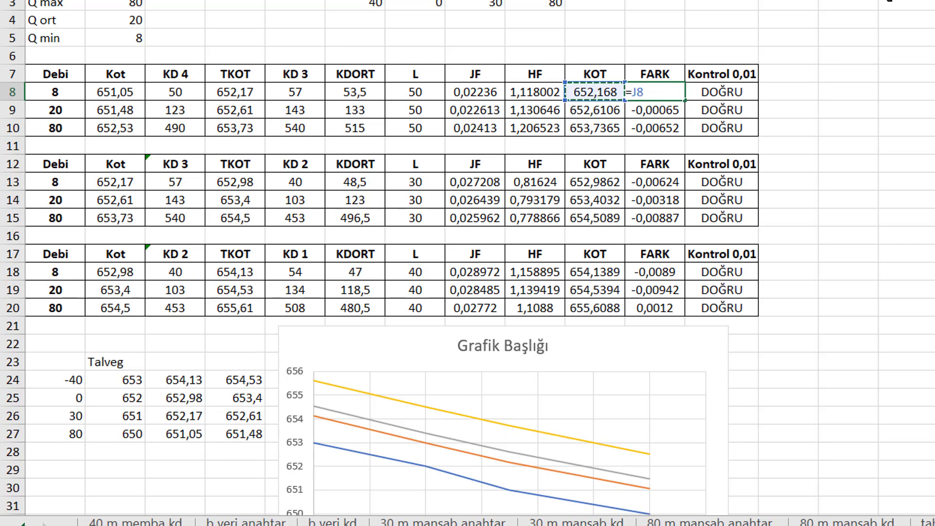
key(Left)
key(Left)
key(Left)
key(Left)
key(Left)
key(Left)
text(-)
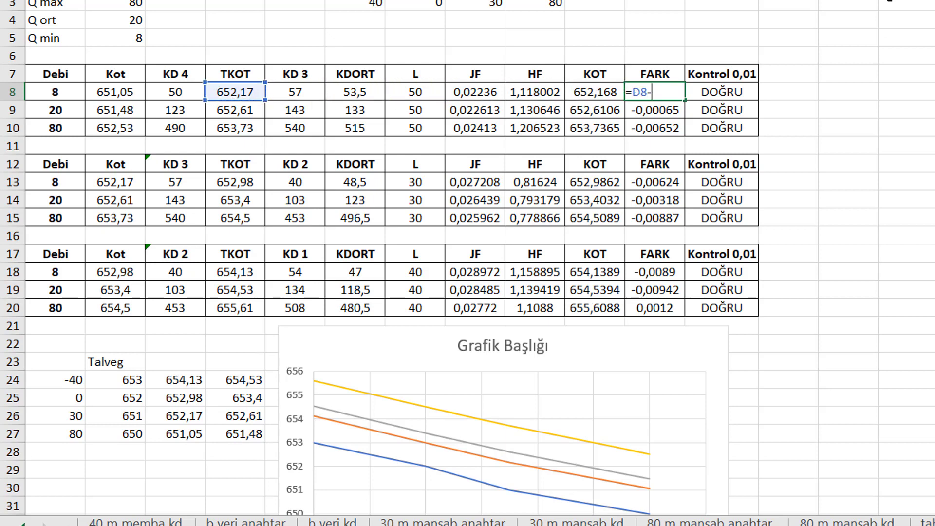
key(Left)
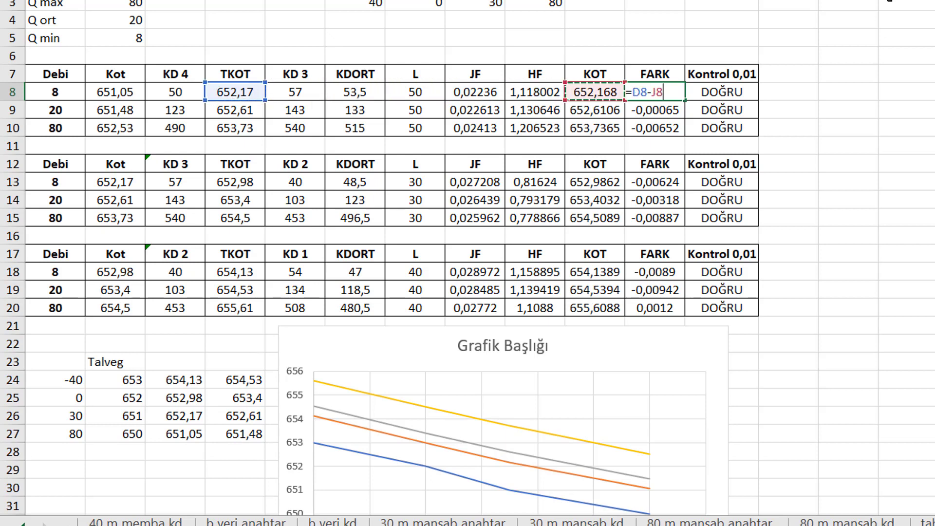
key(Return)
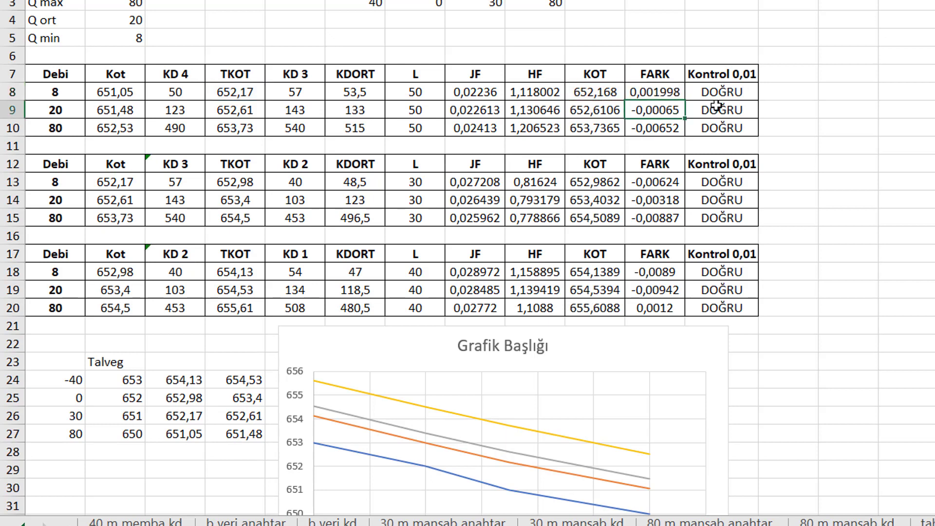
click(654, 98)
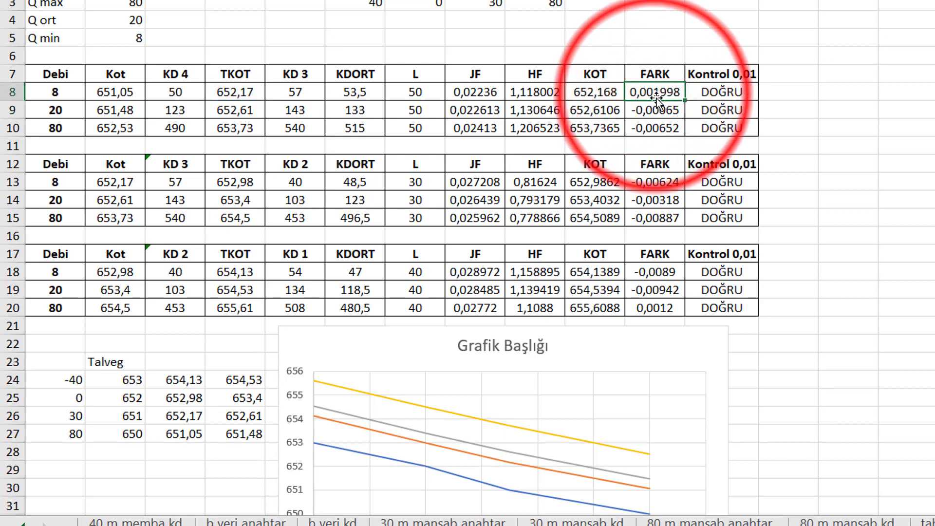
click(706, 91)
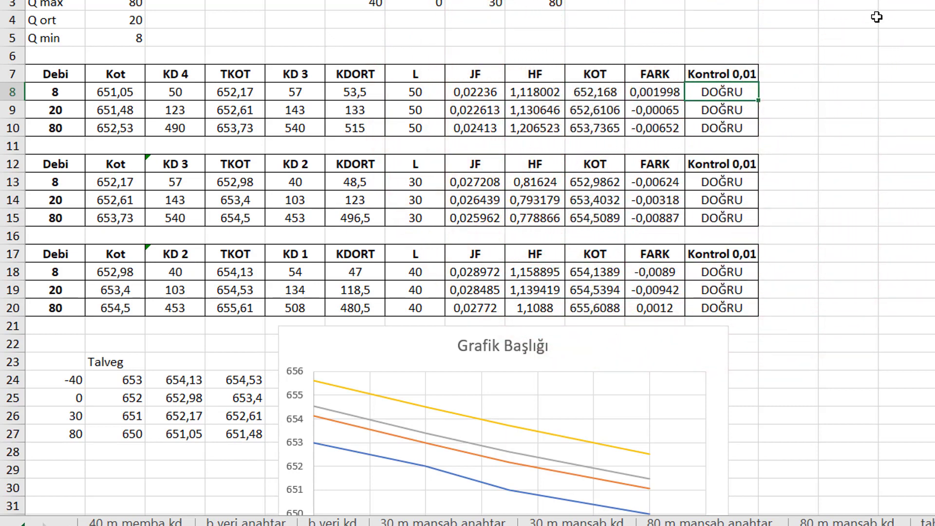
Enter =EĞER(MUTLAK(K8)<0,01;DOĞRU;YANLIŞ) in L8, accepting Excel's suggested correction.
text(=)
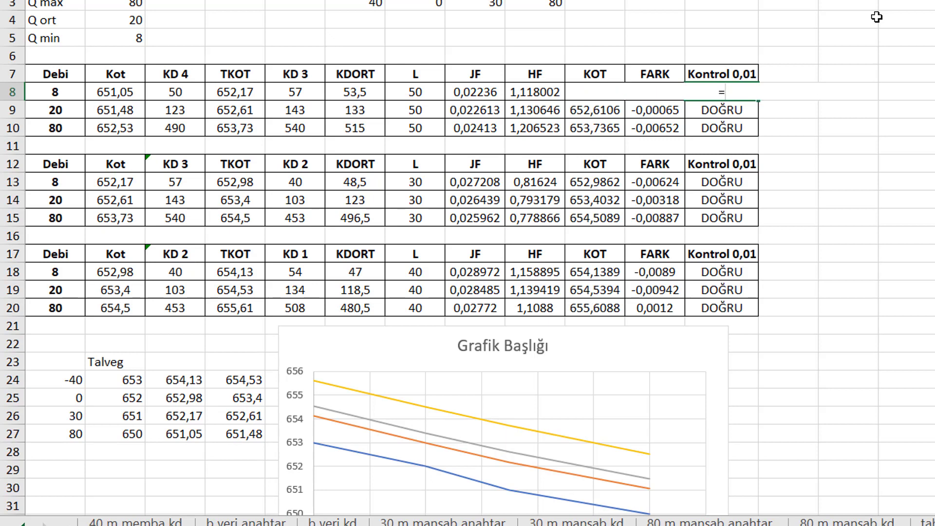
text(eğer(MUTLAK(k8)
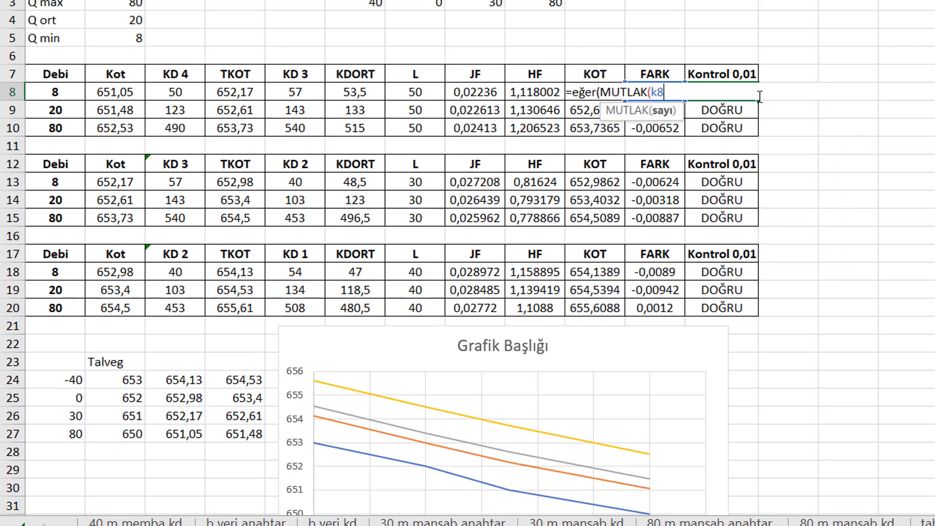
text()<0,01)
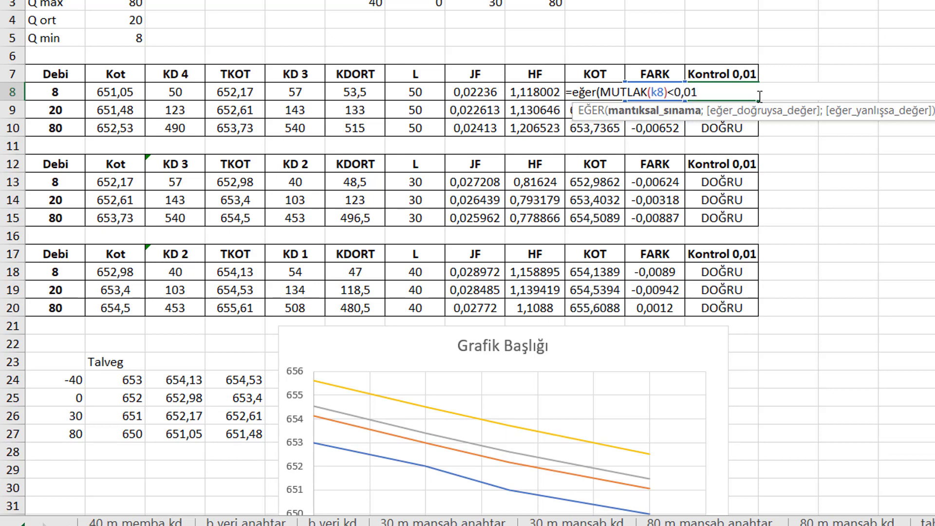
text(;do)
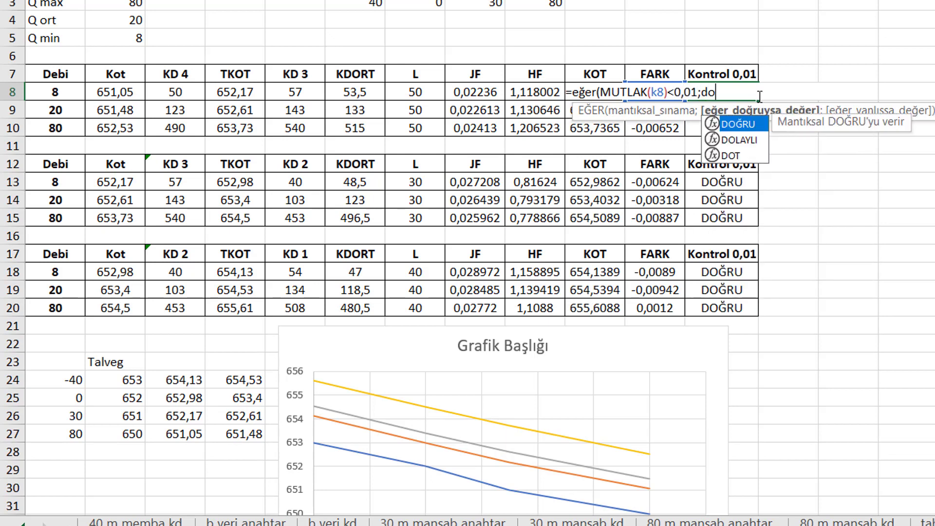
text(ğru)
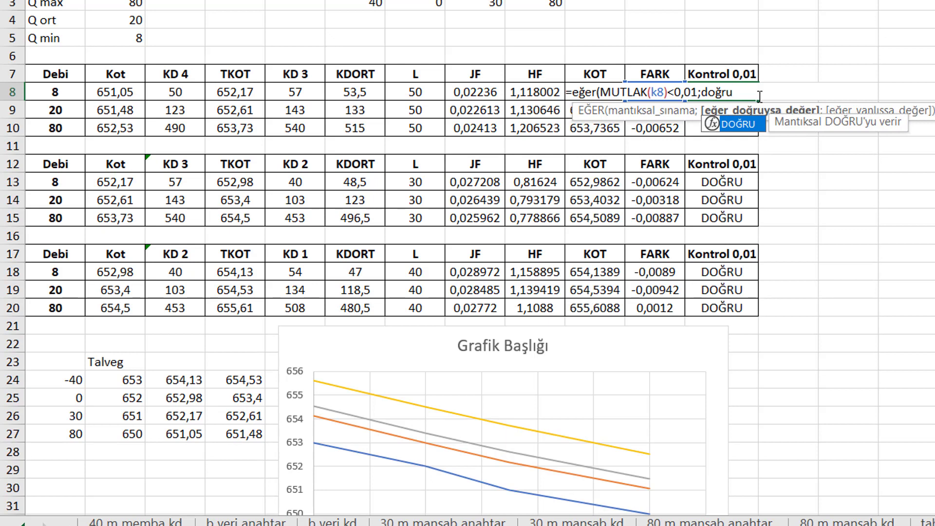
text(;y)
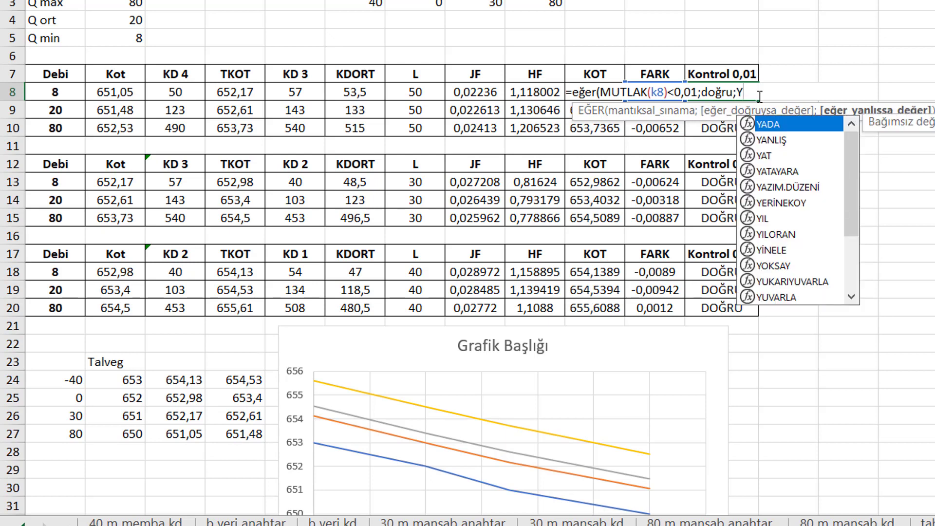
text(anlı)
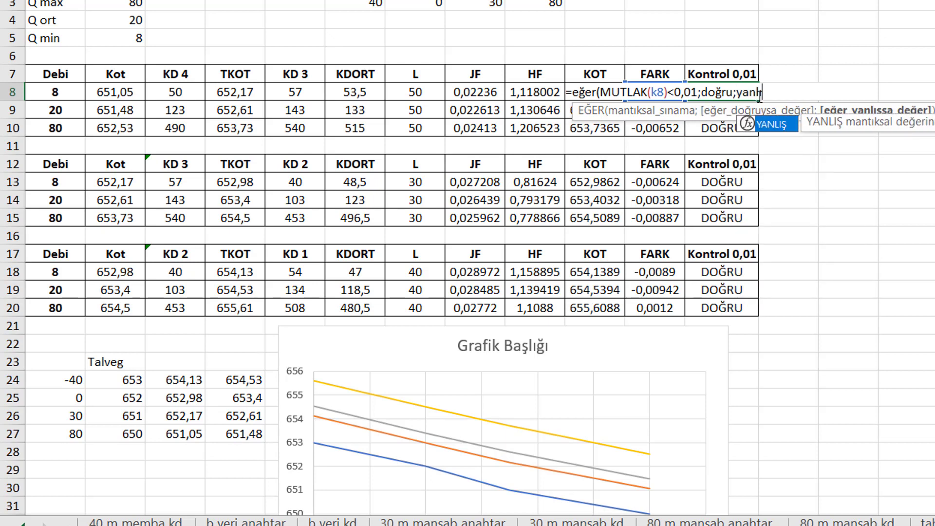
text(ş)
key(Return)
key(Return)
click(714, 93)
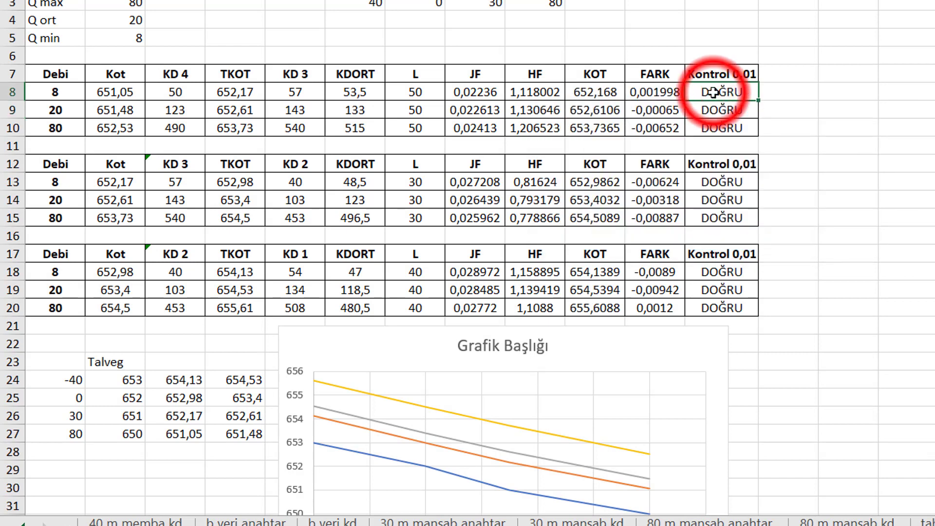
double_click(714, 92)
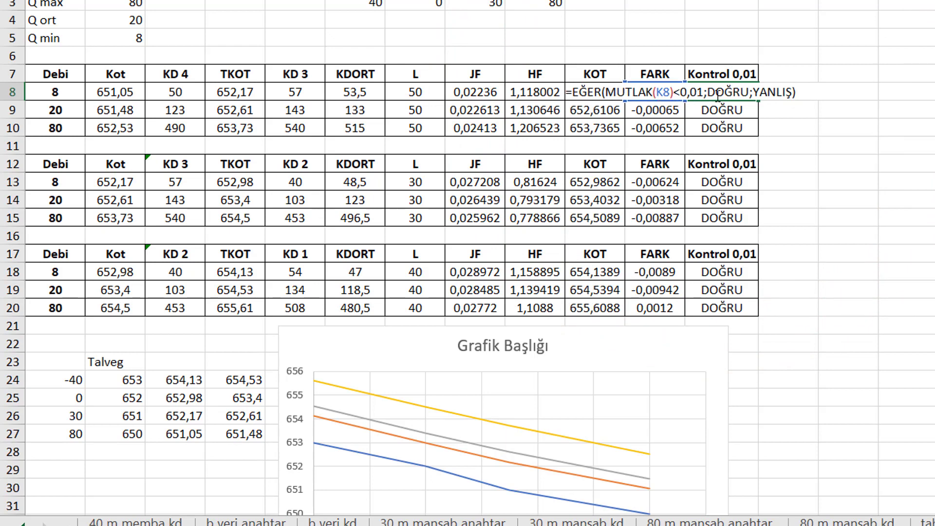
click(656, 95)
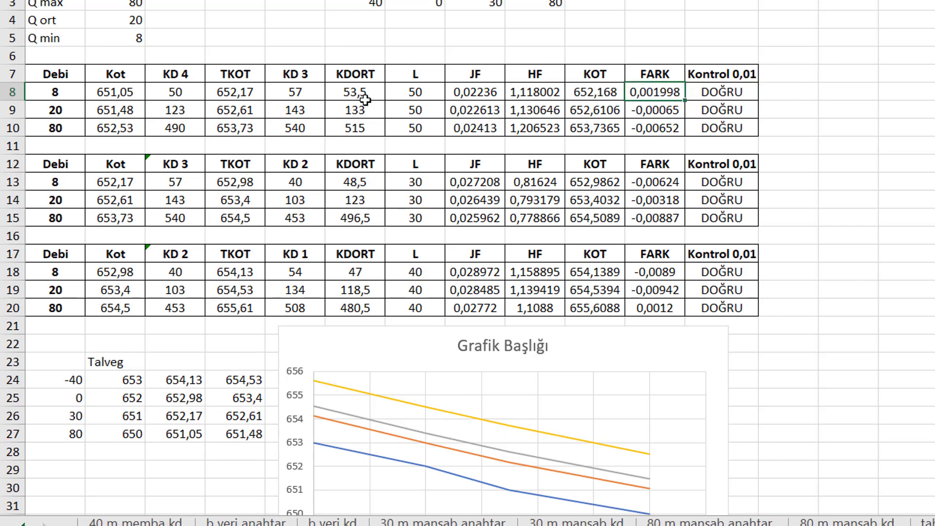
Fill F8 and J8:M8 down to row 10, giving FARK -0,00065 and -0,00652, both DOĞRU.
drag(385, 100, 384, 135)
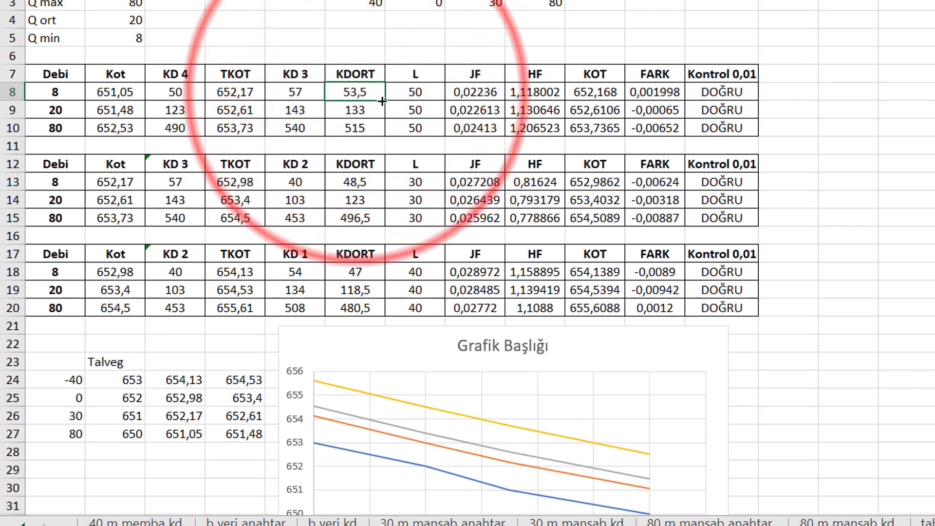
mouse_move(475, 92)
mouse_down()
mouse_move(756, 97)
mouse_move(758, 129)
mouse_up()
drag(595, 128, 435, 106)
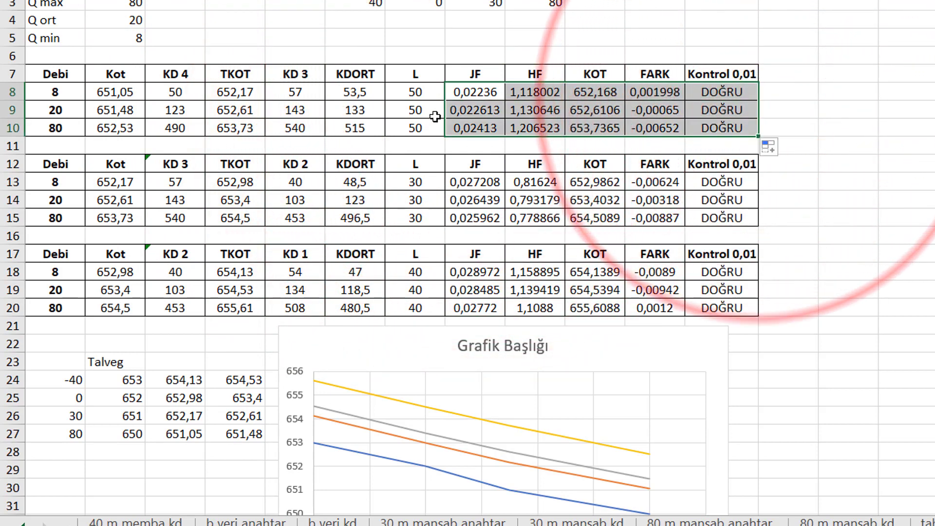
click(415, 109)
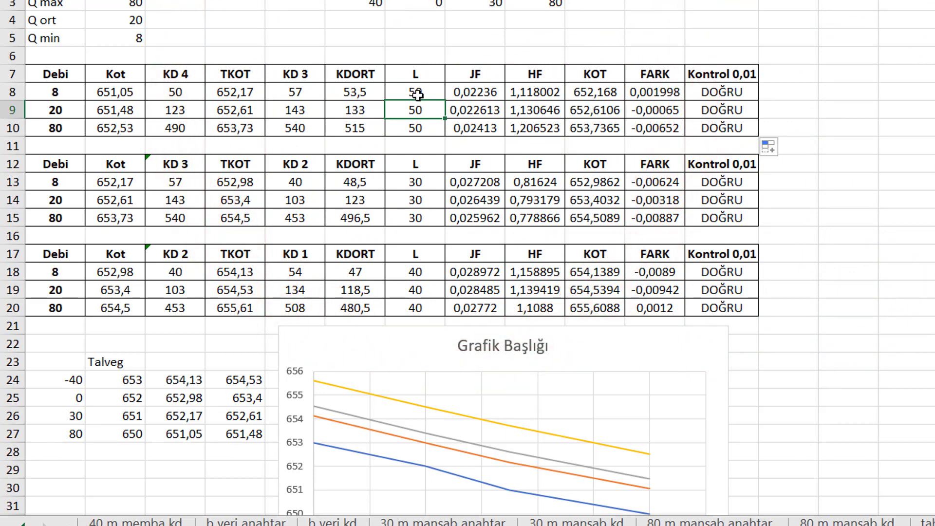
key(Down)
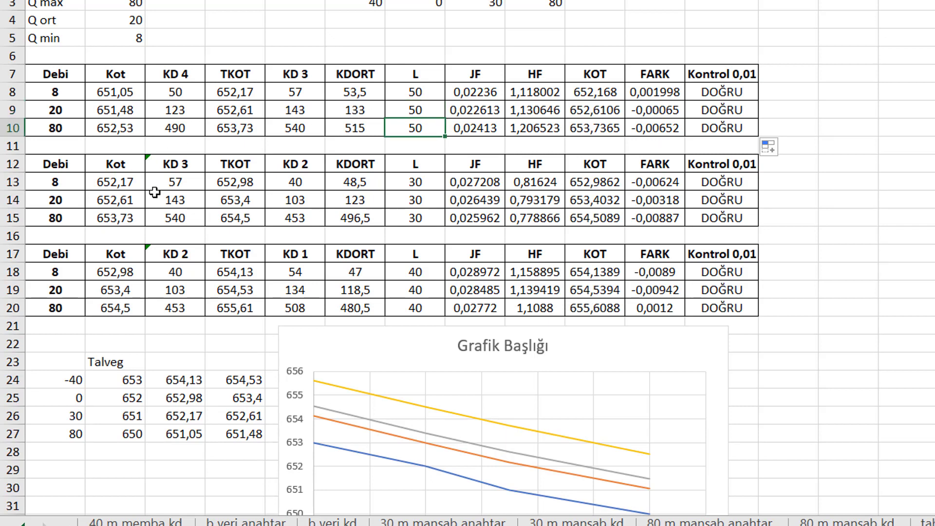
Try TKOT 652,4 and a KD 3 of 100 for the Debi 8 row, checking FARK.
click(246, 91)
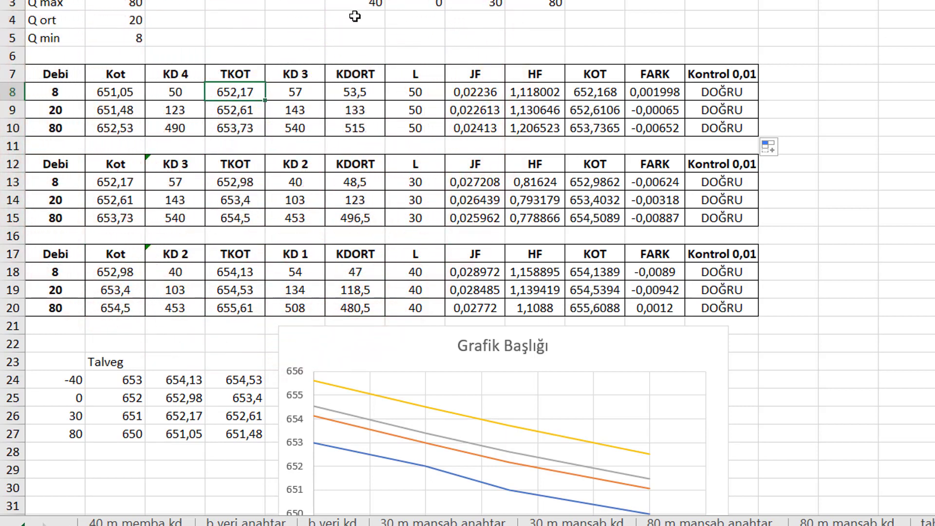
text(652,)
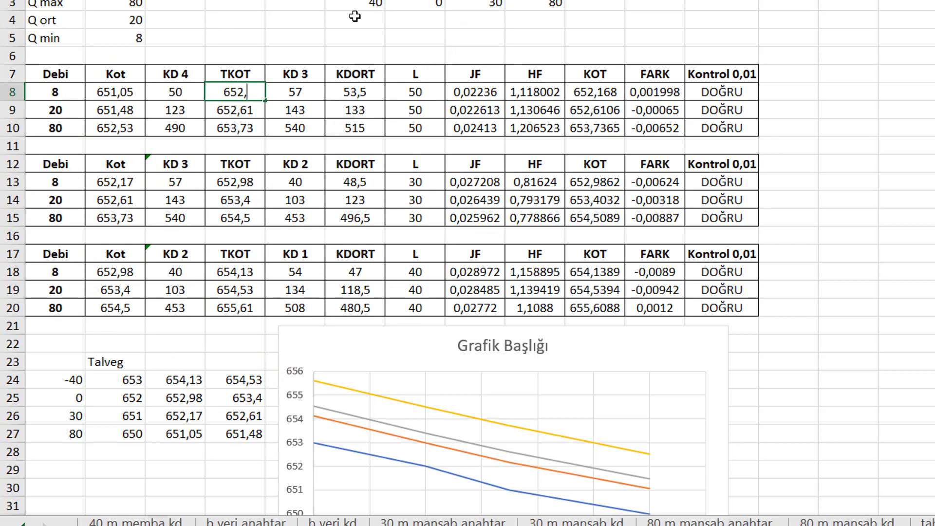
text(4)
key(Tab)
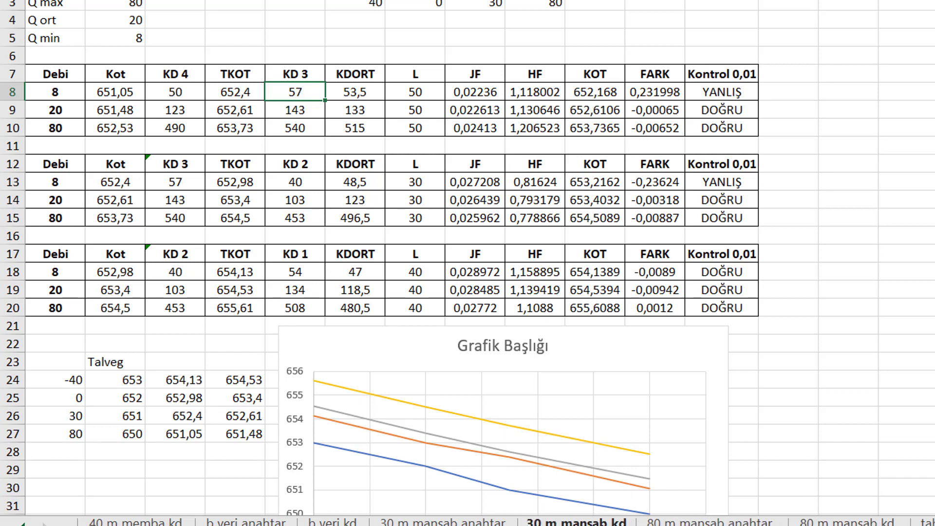
click(599, 520)
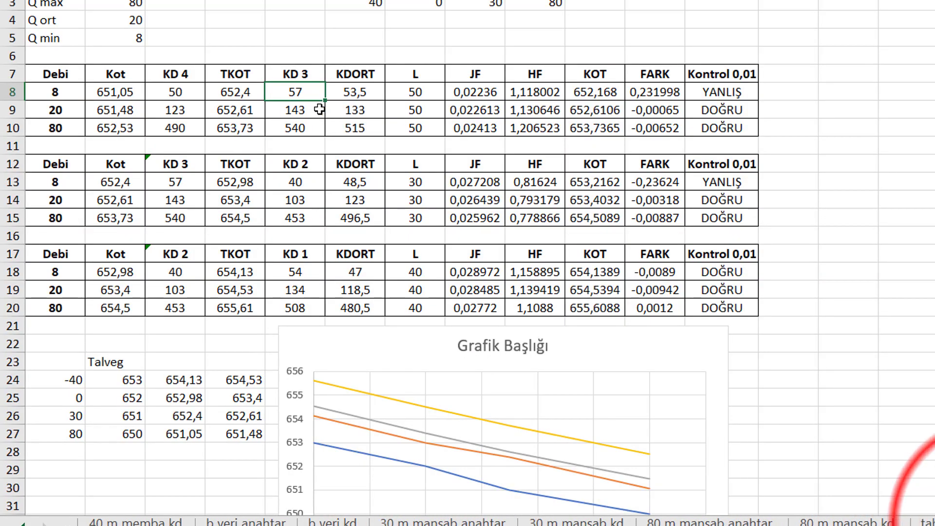
text(100)
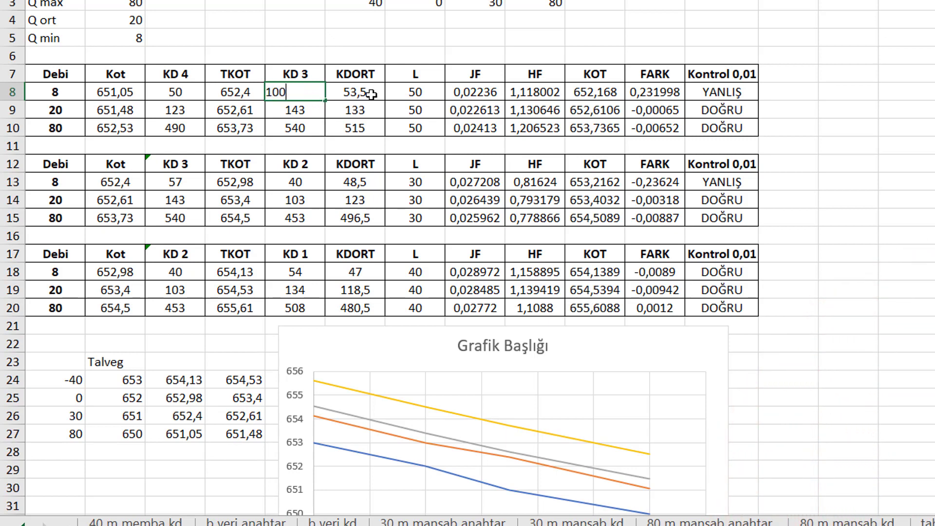
key(Return)
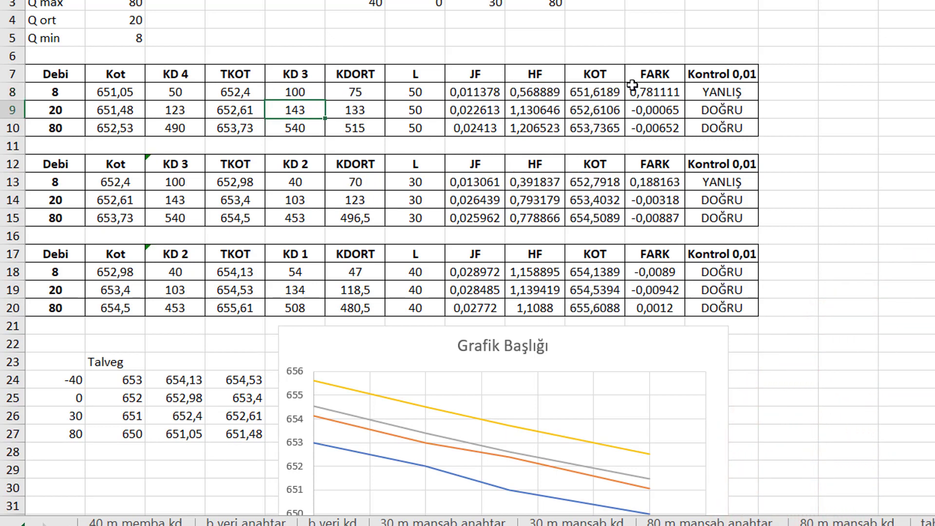
click(642, 91)
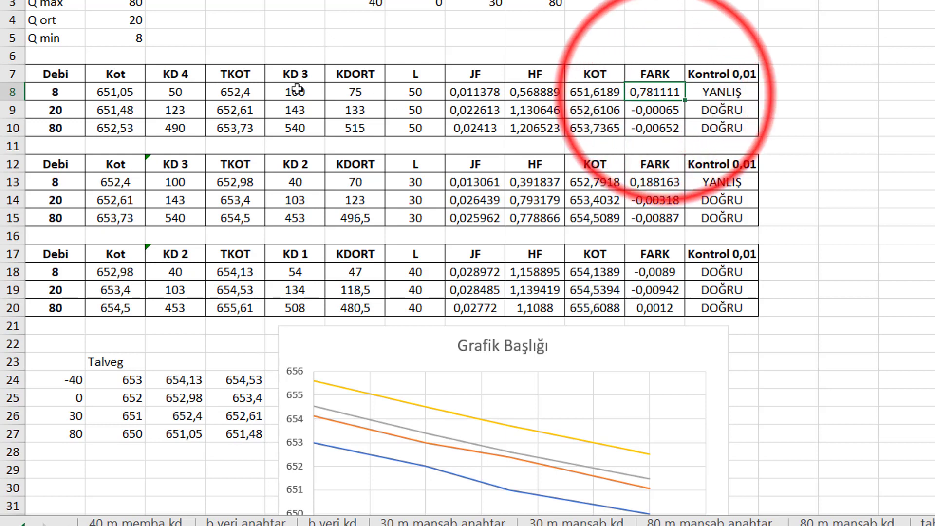
Set the Debi 8 row's KD 3 to 57 and TKOT to 652,17.
click(244, 97)
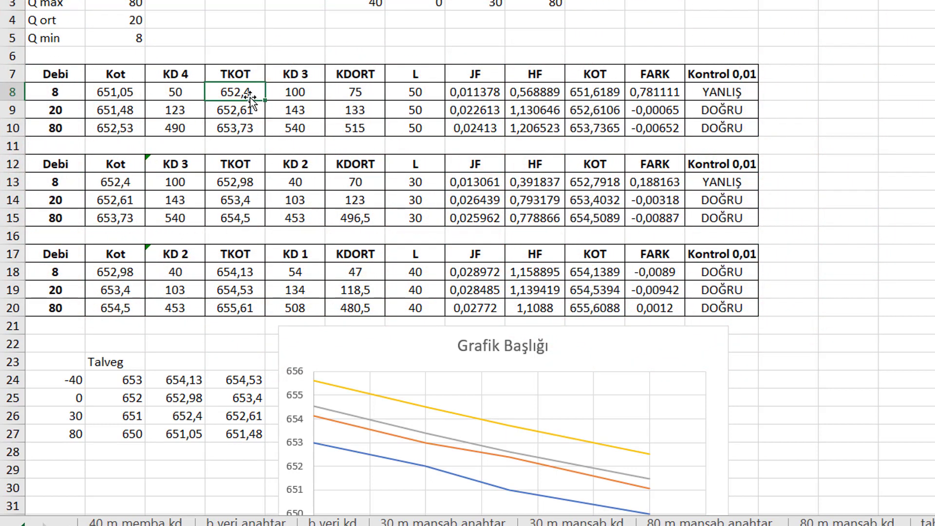
click(247, 92)
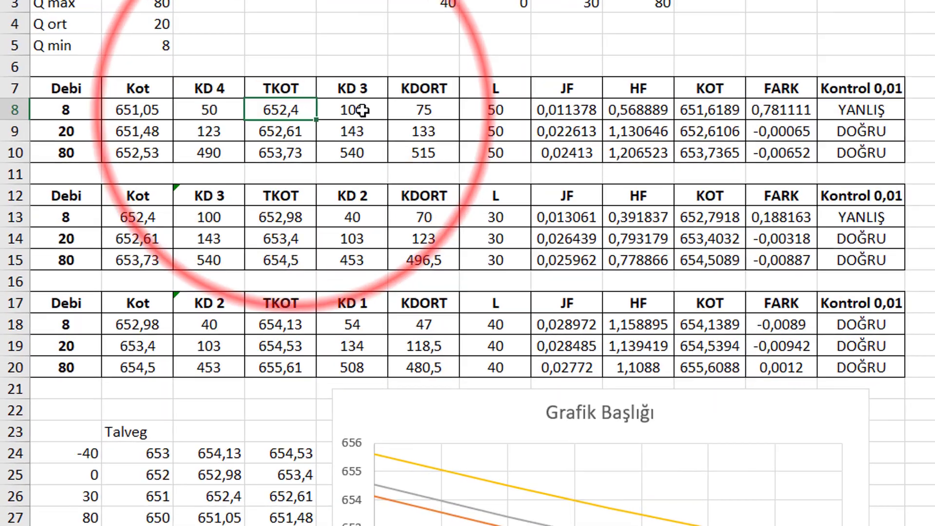
click(309, 97)
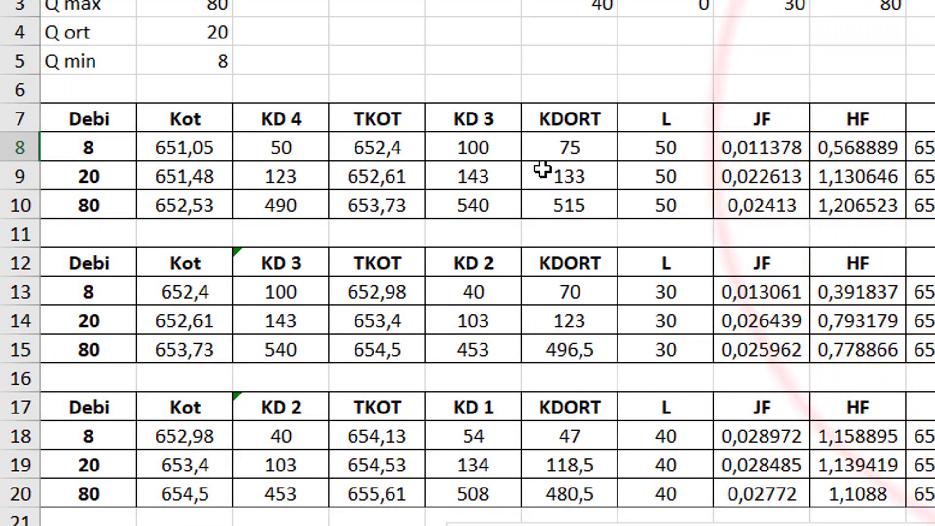
text(57)
key(Return)
key(Left)
text(652,17)
key(Return)
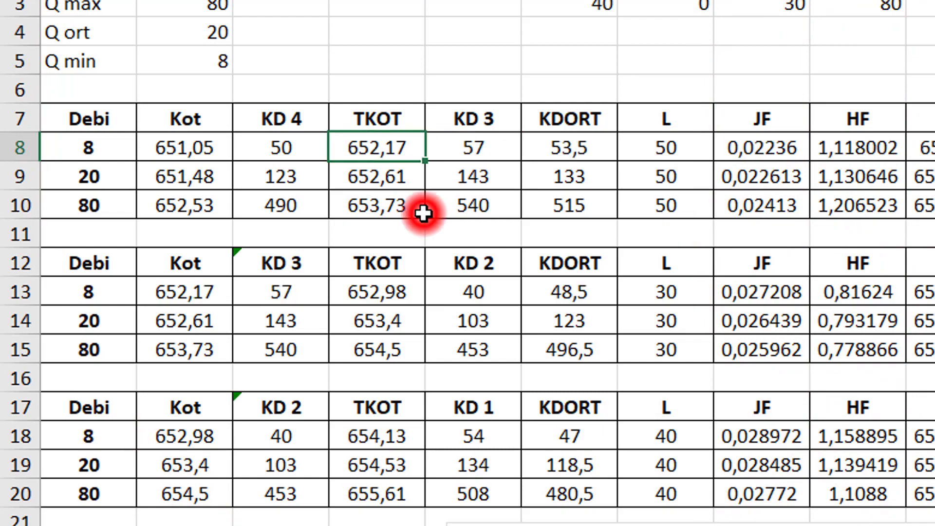
click(423, 211)
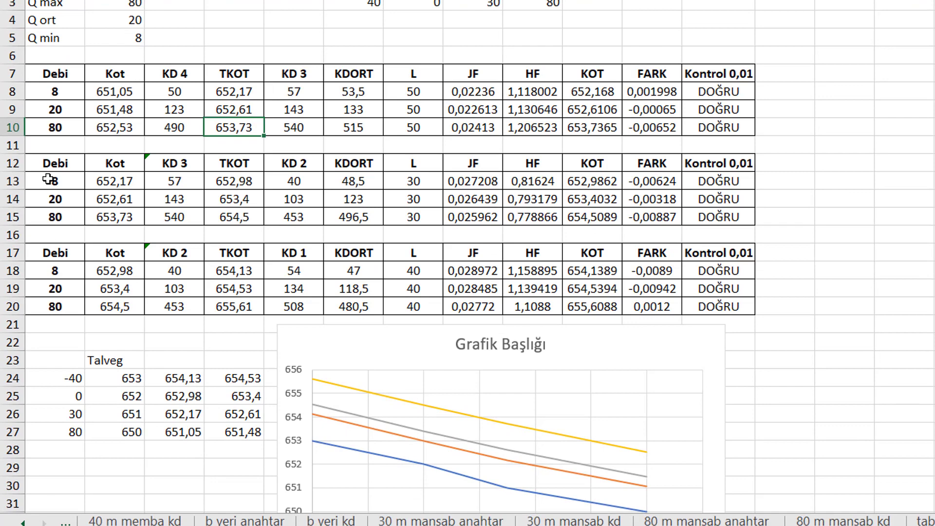
Link the second table's Debi cells to the first table's Debi values (=A8) through row 15.
click(48, 179)
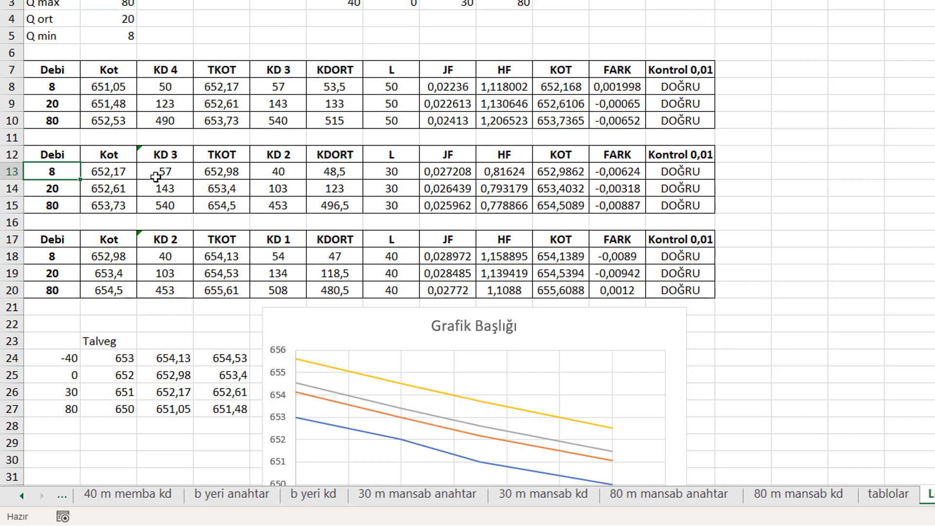
text(=)
key(Up)
key(Up)
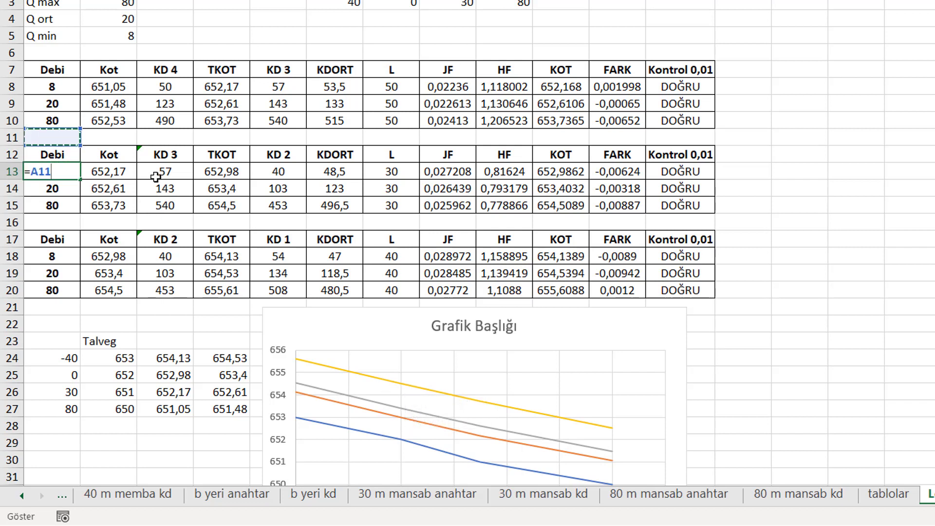
key(Up)
key(Up)
key(Up)
key(Return)
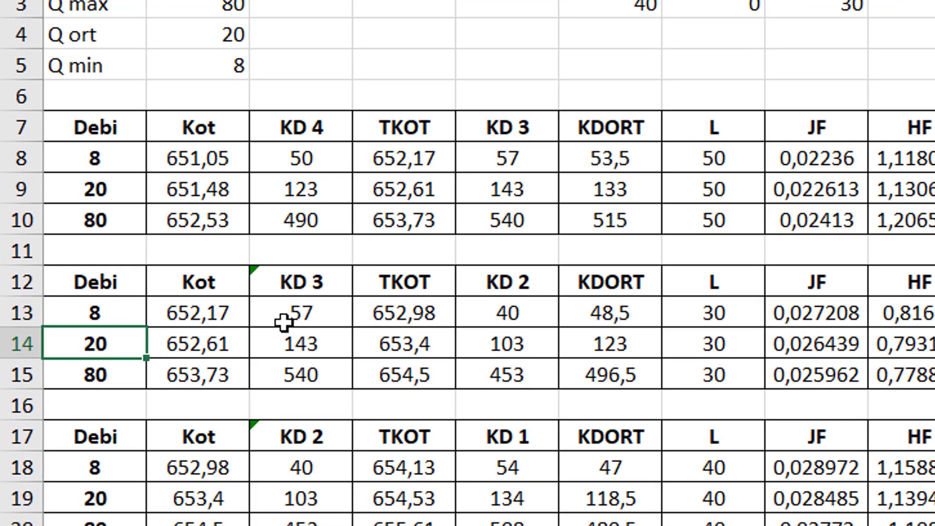
click(117, 313)
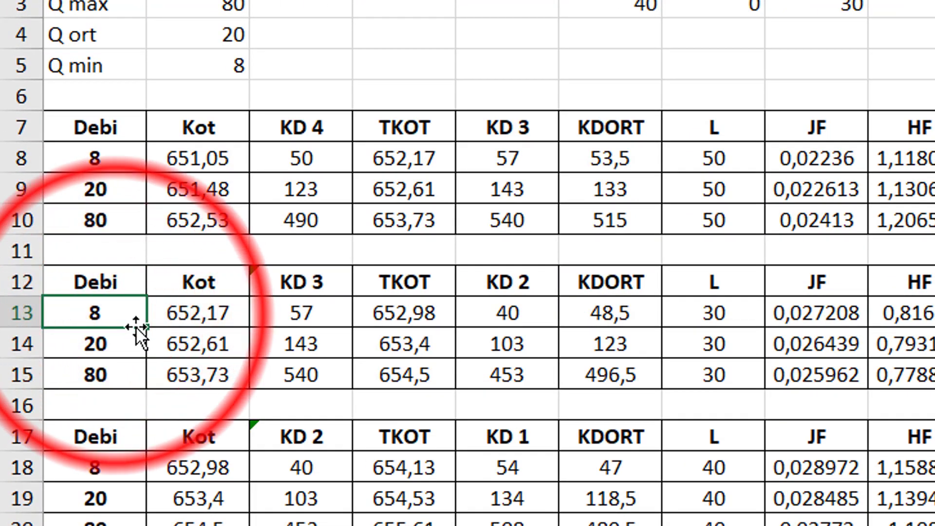
drag(144, 332, 142, 388)
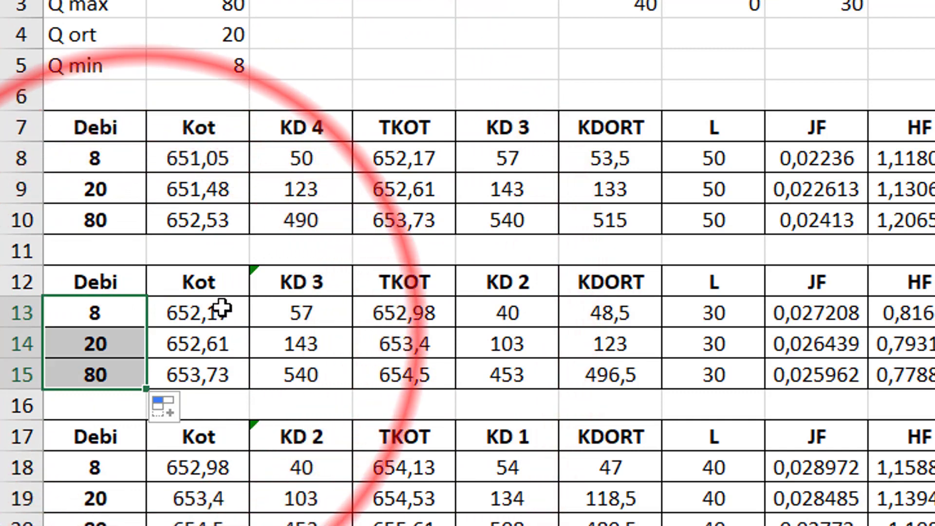
Link the second table's first Kot cell to TKOT D8, showing 652,17.
click(216, 311)
text(=)
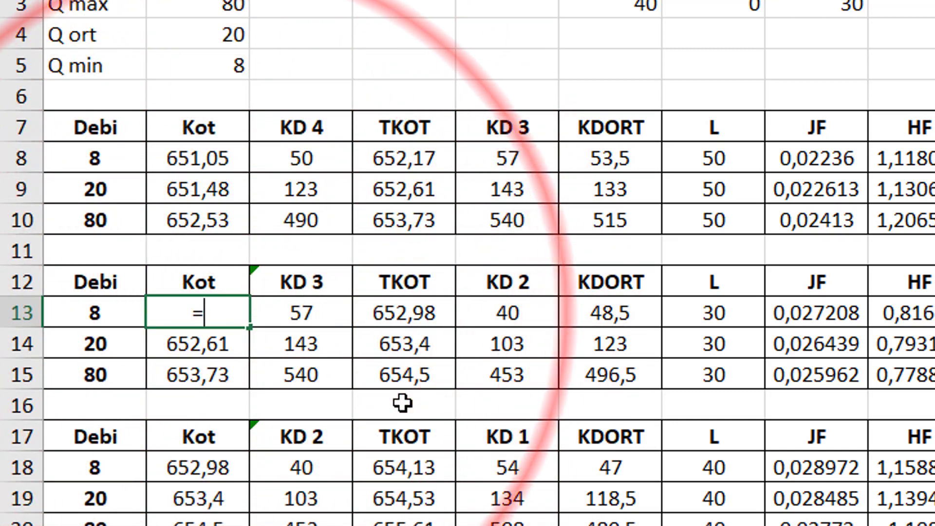
key(Right)
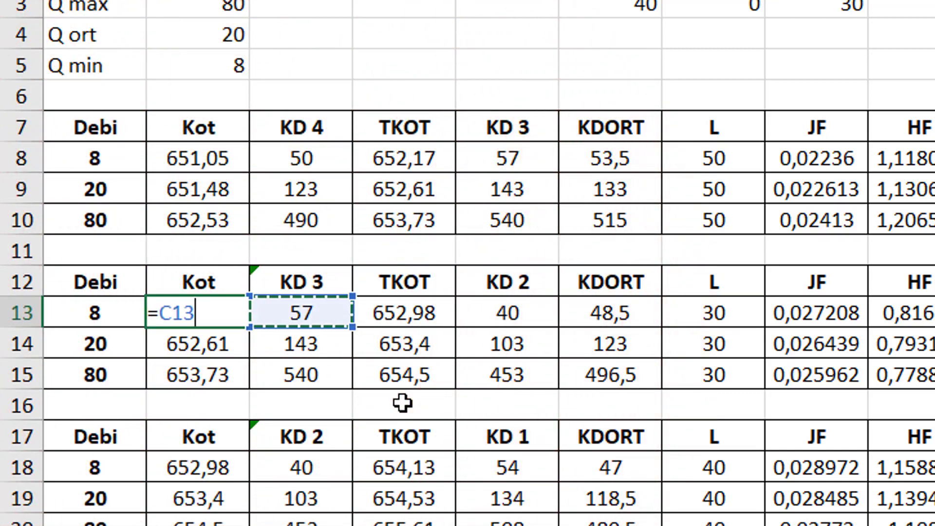
key(Right)
key(Up)
key(Up)
key(Up)
key(Up)
key(Up)
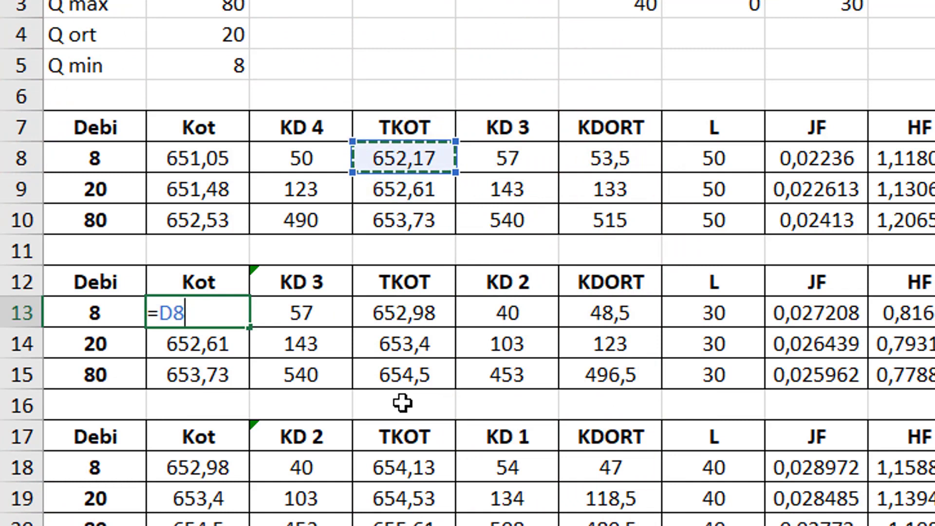
key(Return)
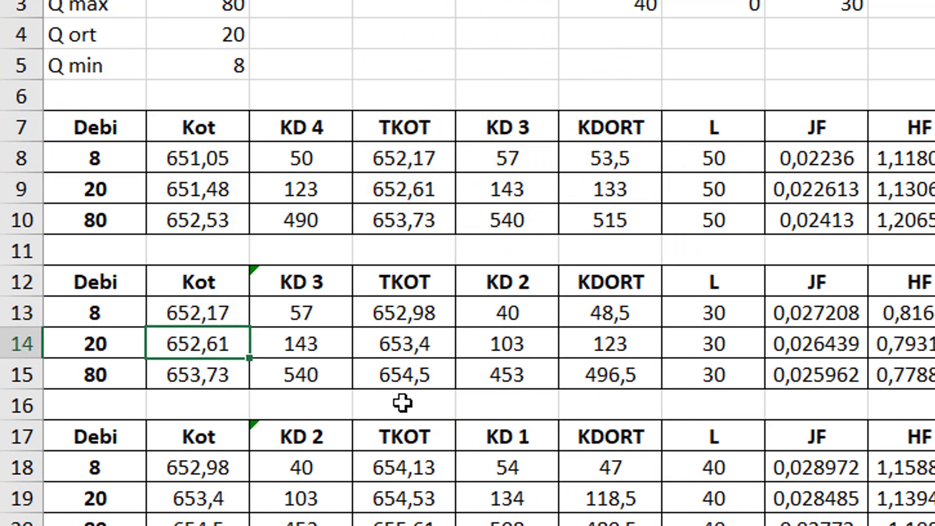
Link the Debi 20 and Debi 80 Kot cells to TKOT D9 and D10 (653,73).
text(=)
key(Up)
key(Up)
key(Up)
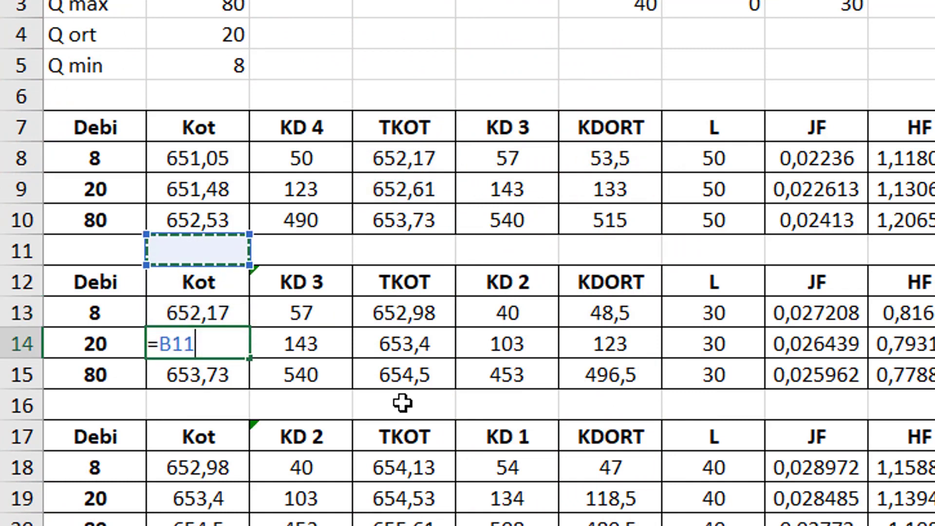
key(Up)
key(Up)
key(Right)
key(Right)
key(Return)
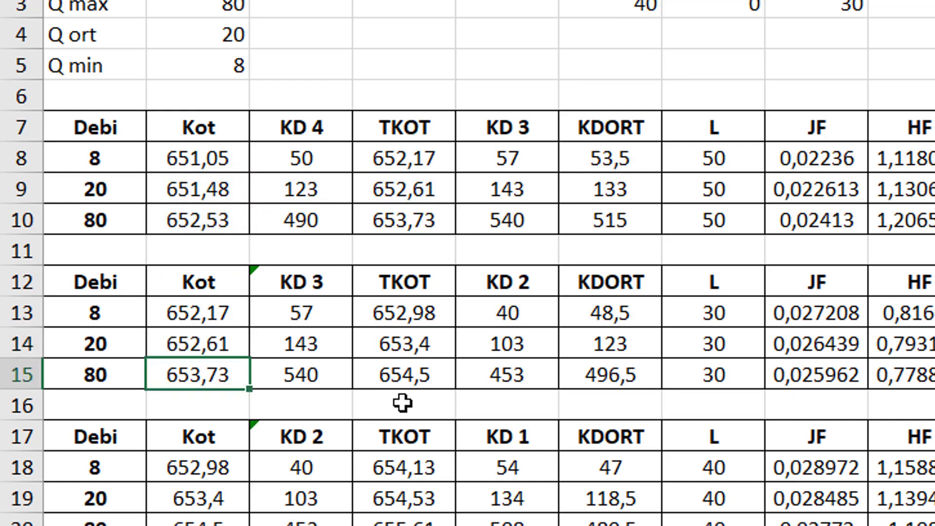
text(=D10)
key(Up)
key(Up)
key(Up)
key(Up)
key(Up)
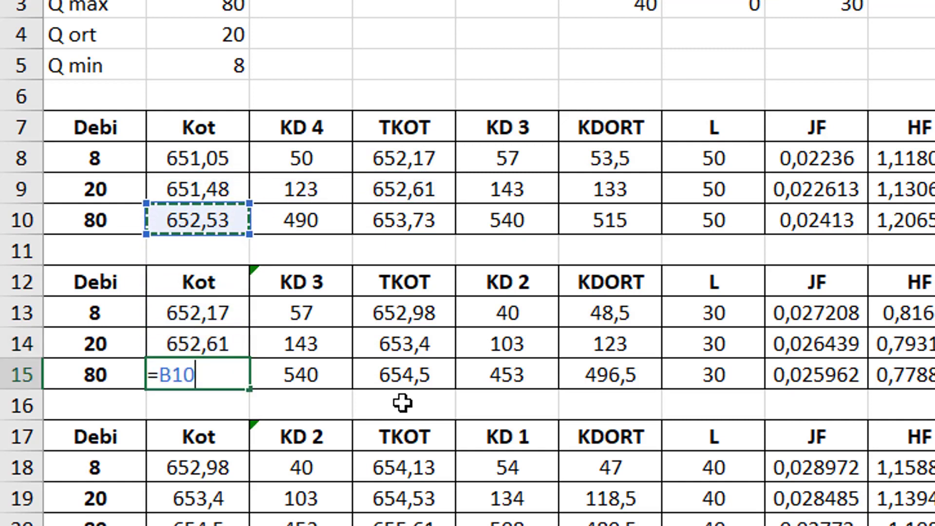
key(Right)
key(Right)
key(Return)
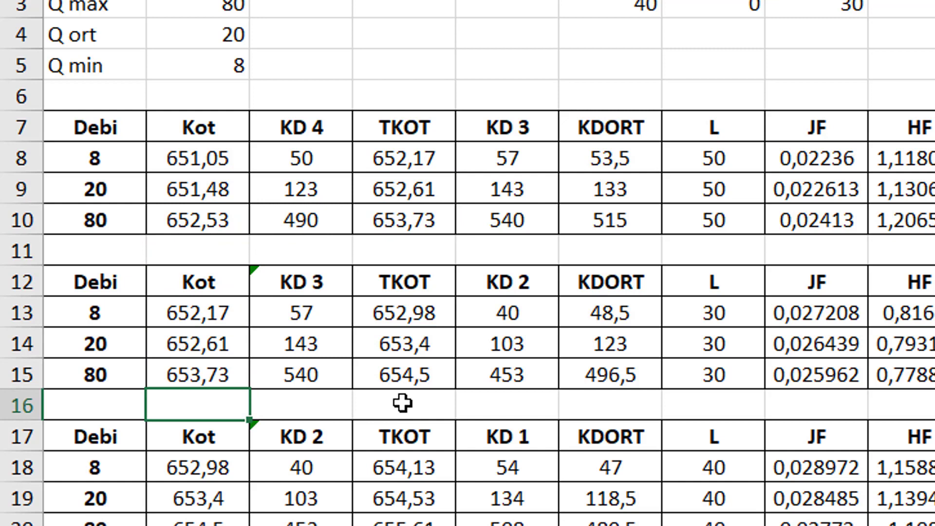
key(Right)
Link the KD 3 column to the first table's KD 3 value 57 (=E8) down to Debi 80.
key(Up)
key(Up)
key(Up)
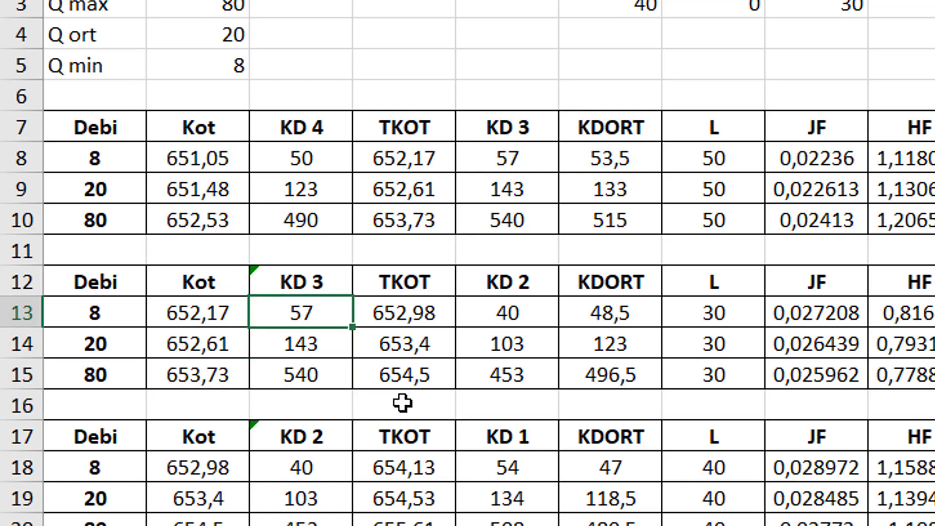
key(Up)
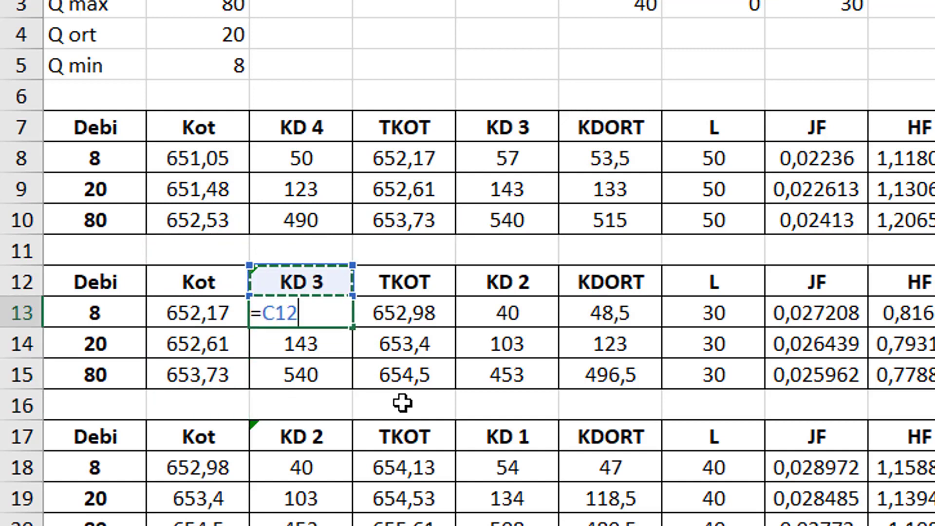
key(Right)
key(Right)
key(Up)
key(Up)
key(Up)
key(Up)
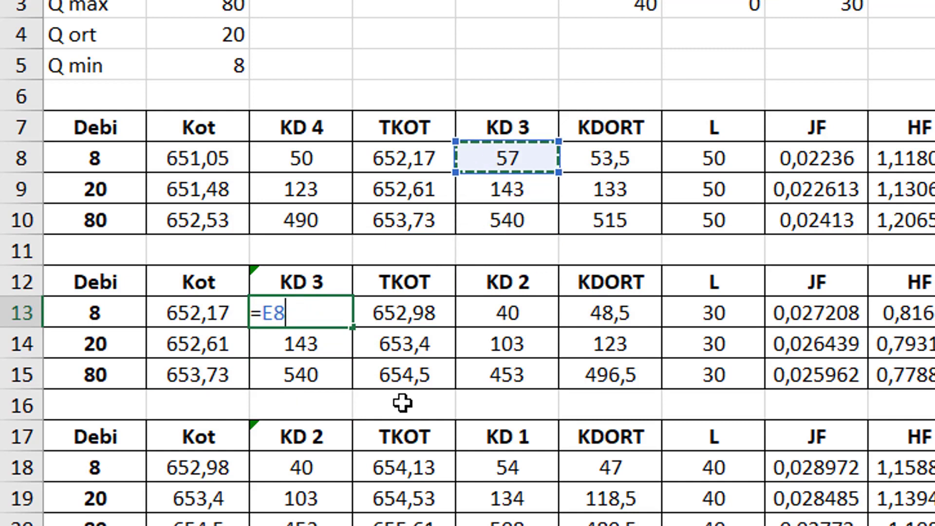
key(Return)
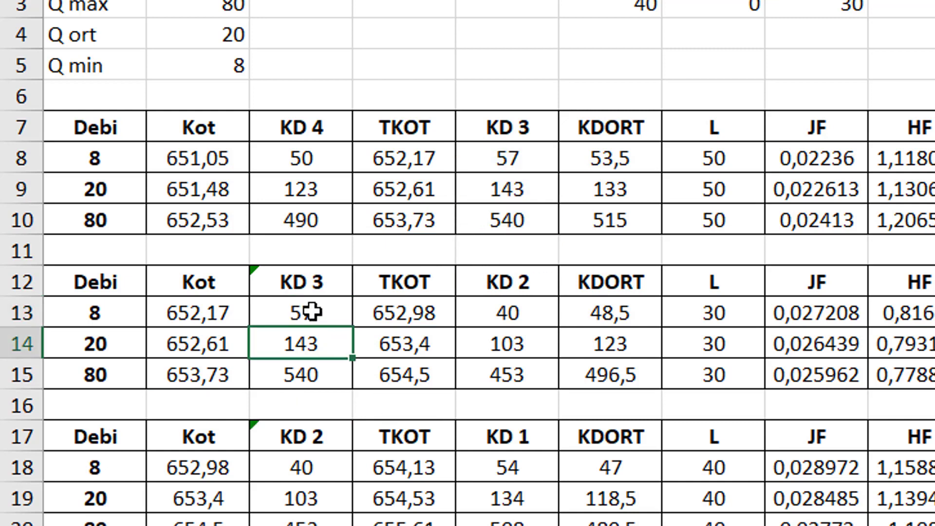
drag(312, 312, 343, 336)
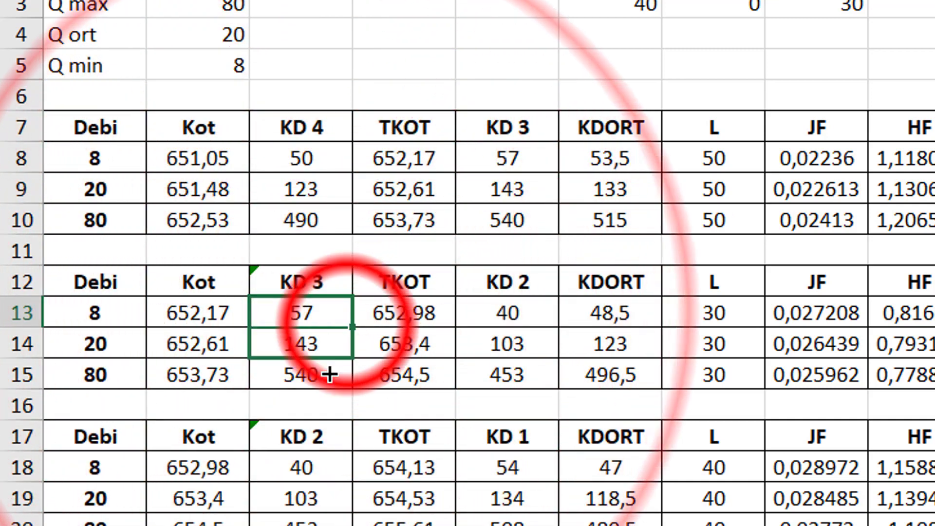
drag(330, 374, 335, 382)
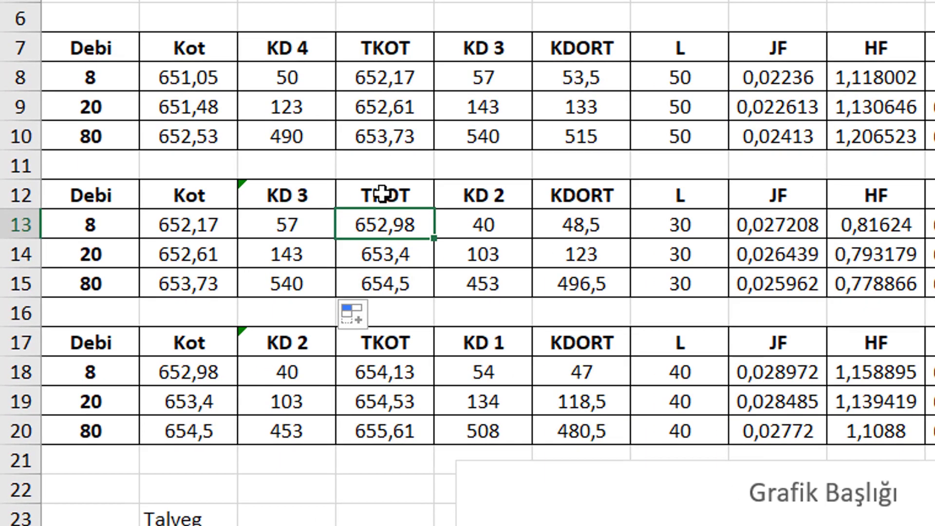
drag(152, 270, 172, 272)
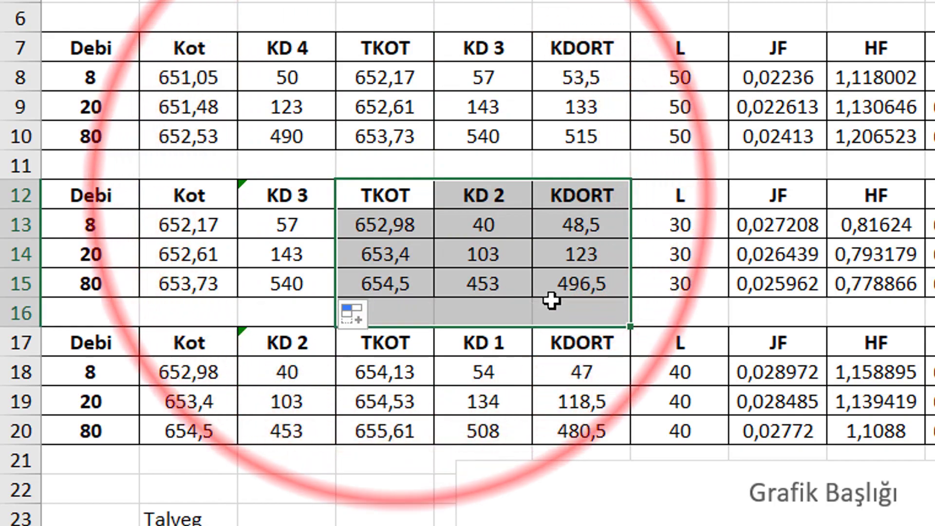
drag(434, 200, 510, 280)
mouse_move(185, 341)
mouse_down()
mouse_move(314, 414)
mouse_move(313, 424)
mouse_up()
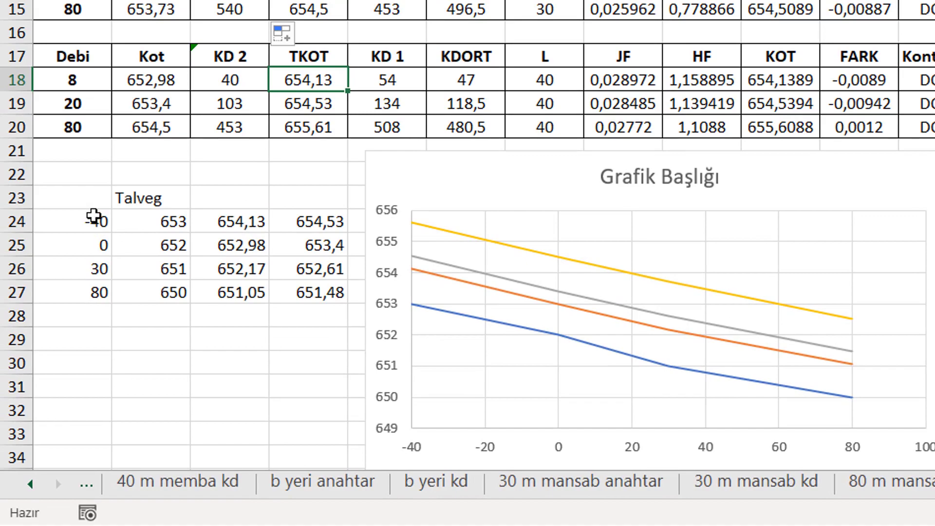
click(89, 223)
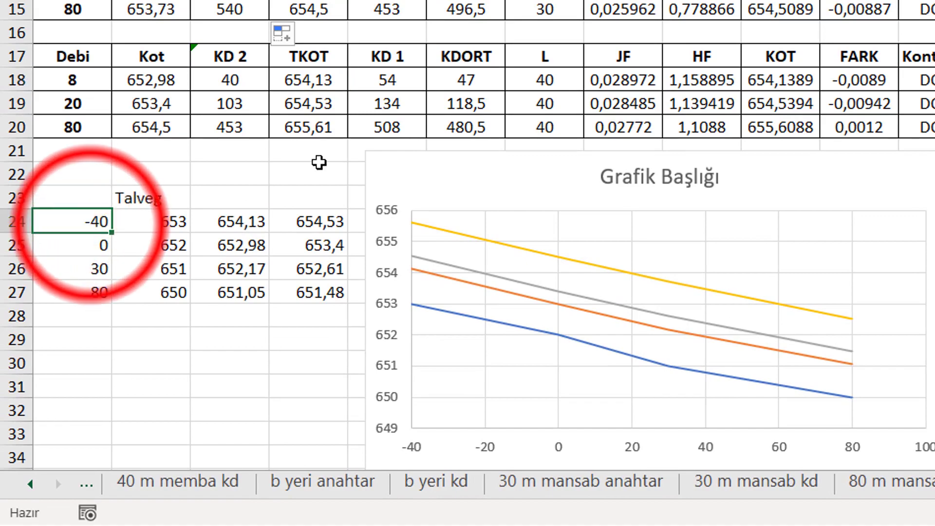
scroll(90, 224, up, 1)
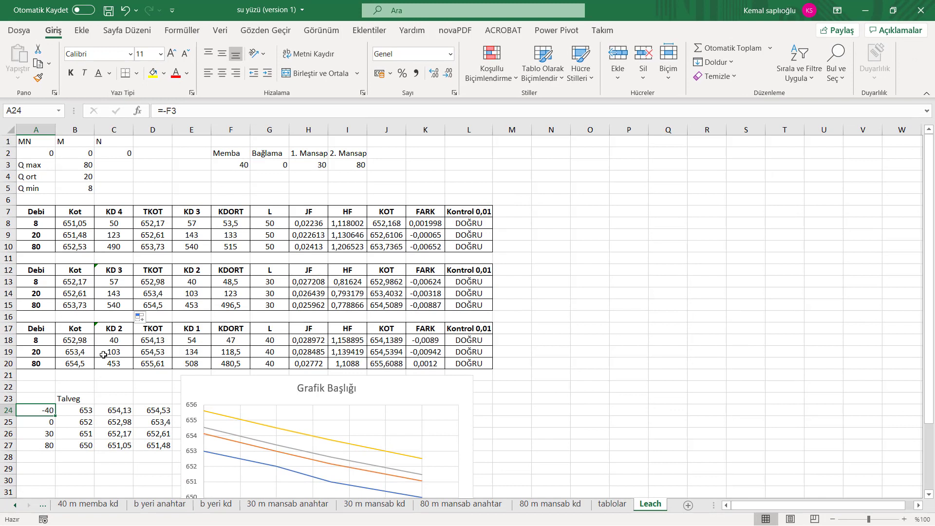
click(53, 425)
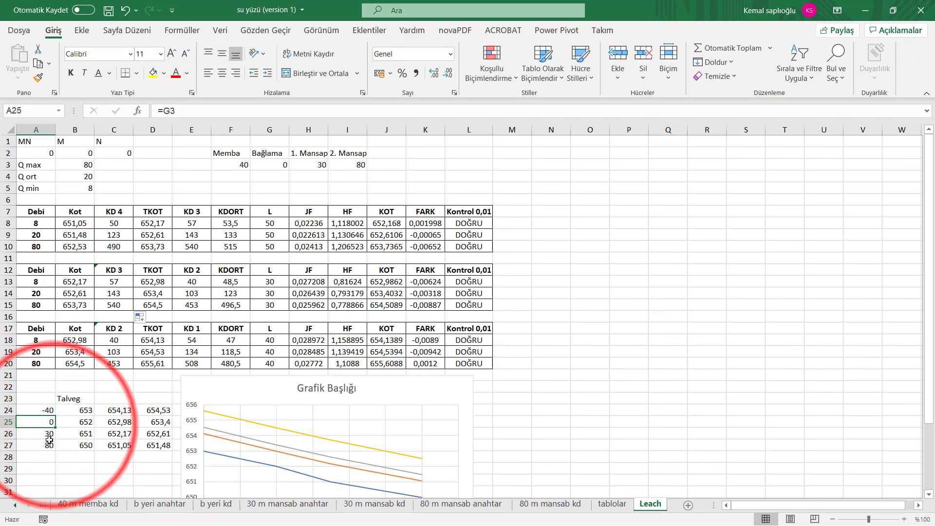
click(43, 431)
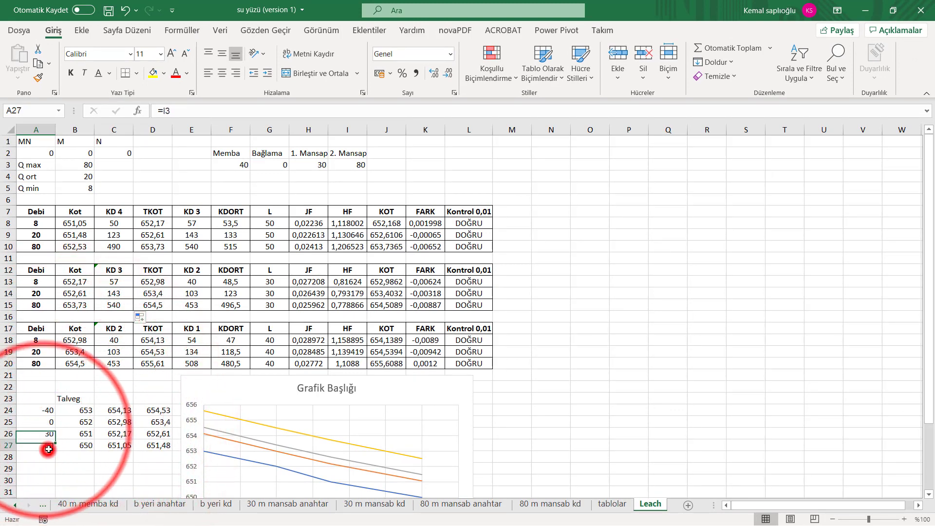
drag(43, 445, 78, 445)
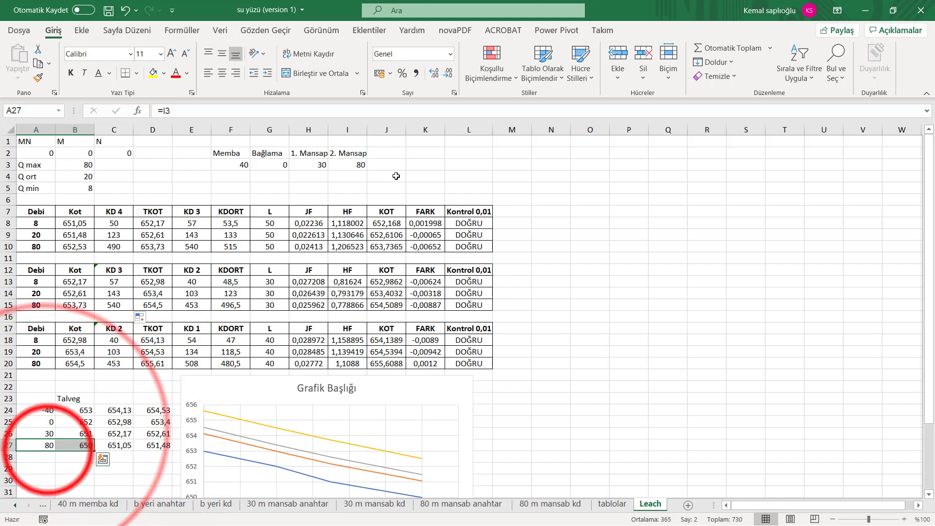
click(43, 411)
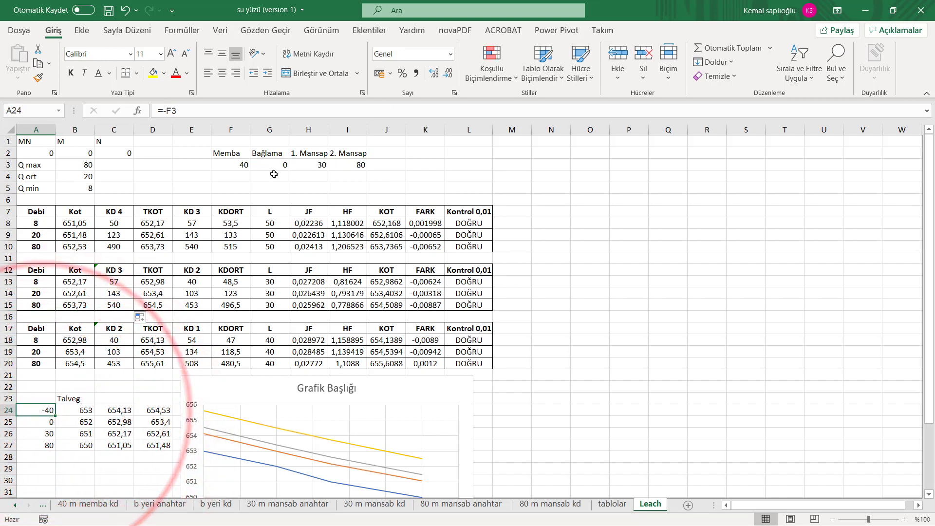
text(=-)
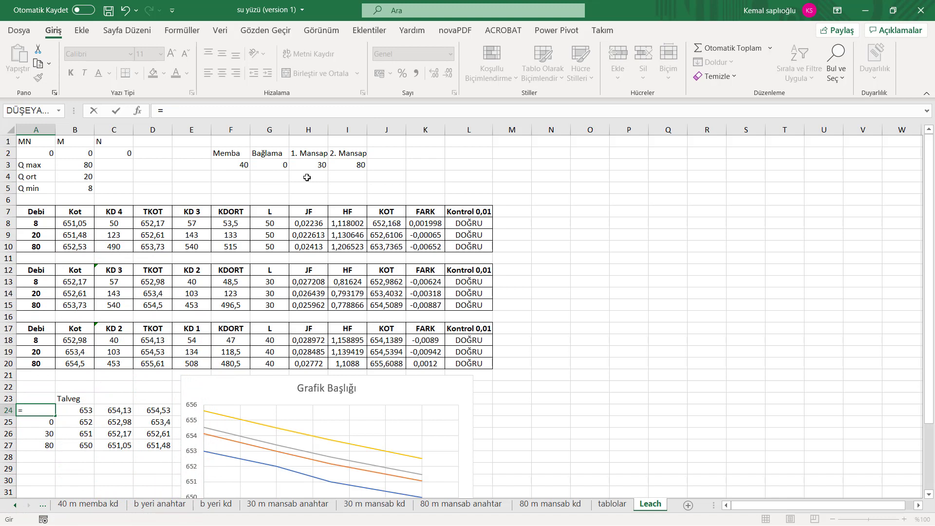
click(239, 165)
key(Return)
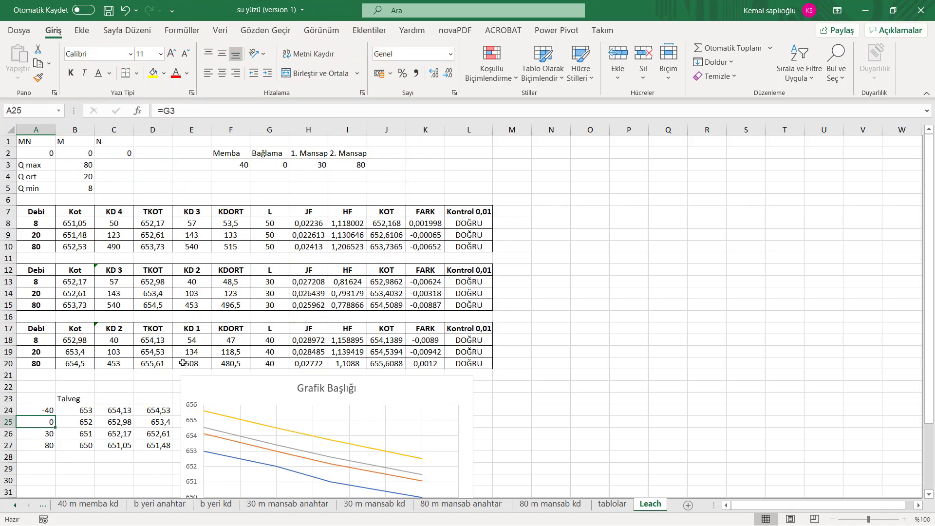
click(81, 412)
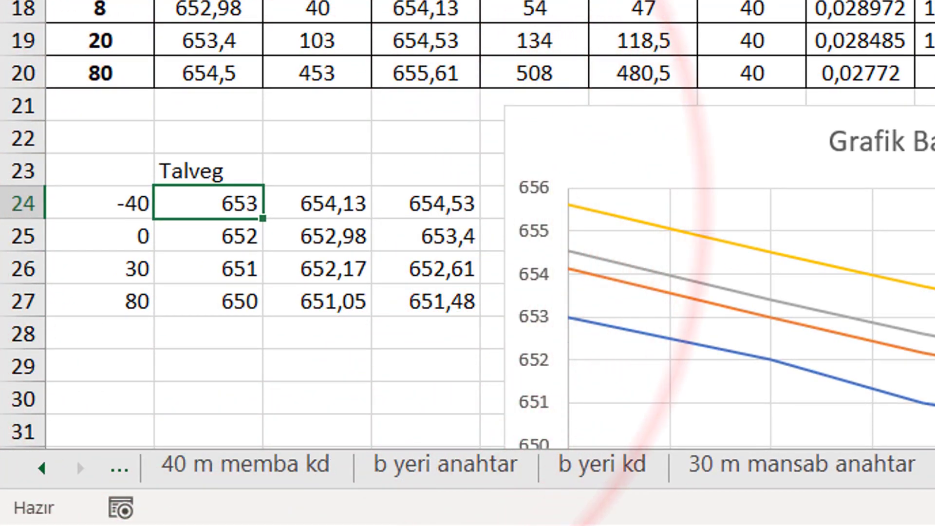
text(10)
key(Escape)
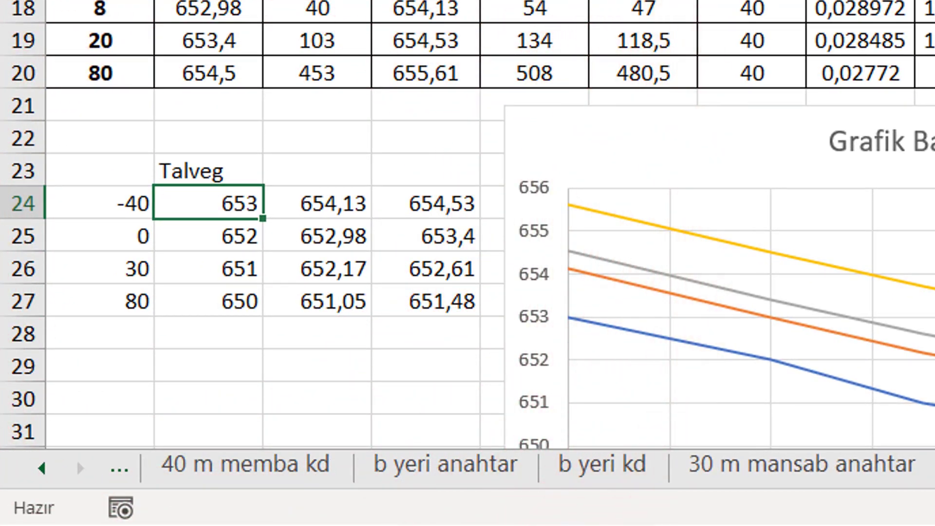
key(F2)
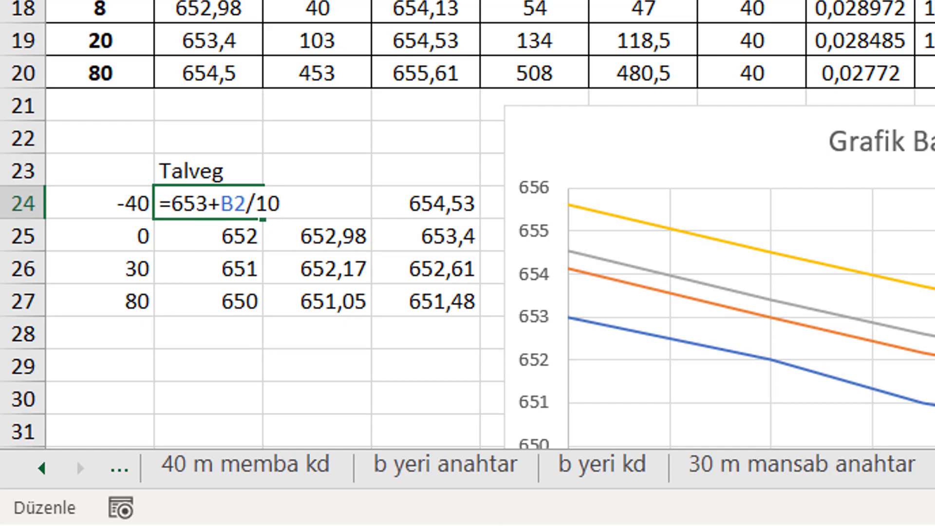
key(Escape)
click(238, 228)
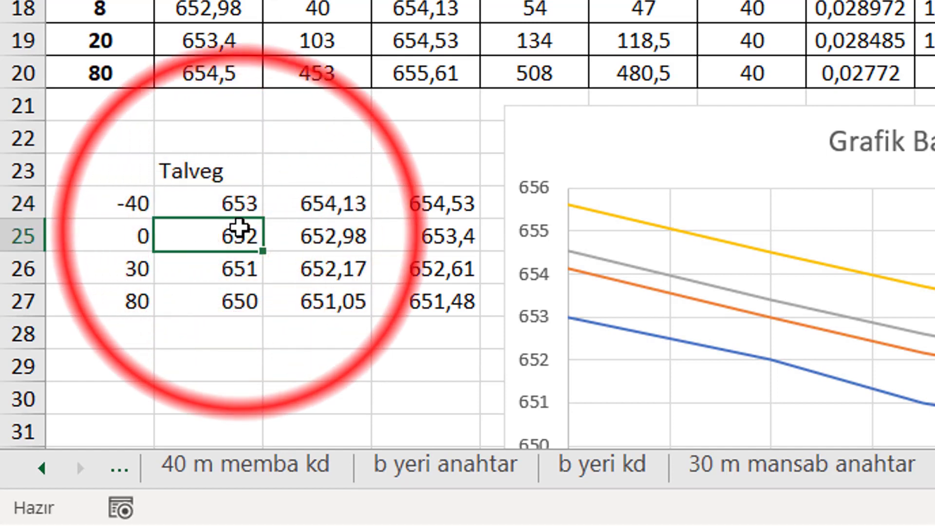
key(F2)
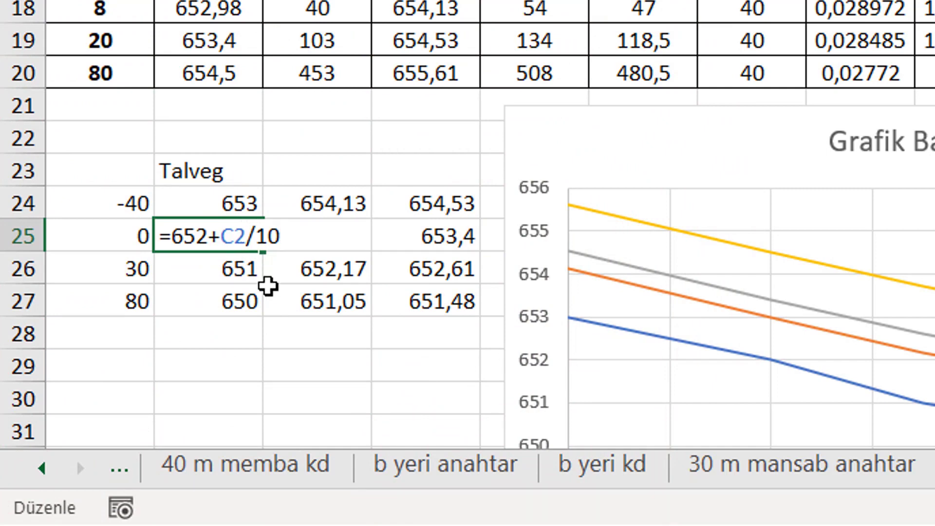
key(Escape)
click(242, 273)
key(F2)
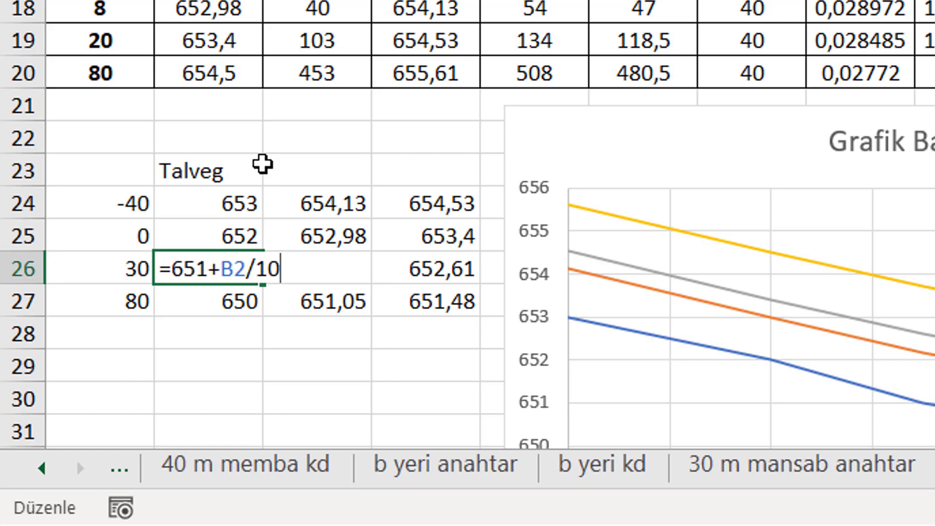
key(Escape)
click(243, 299)
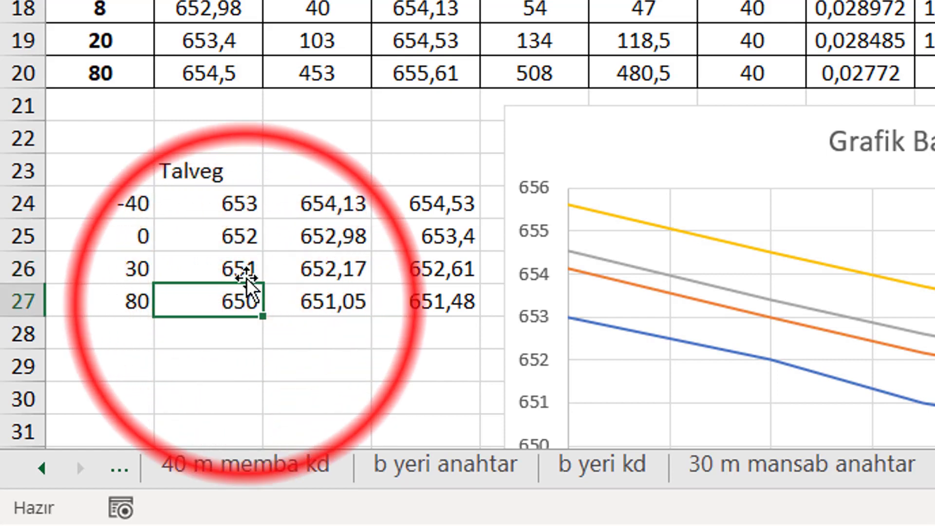
key(F2)
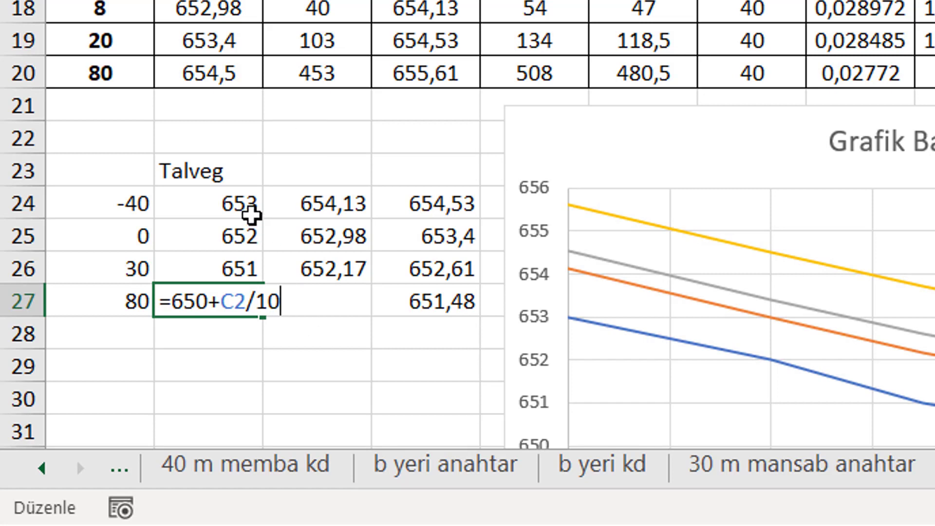
key(Escape)
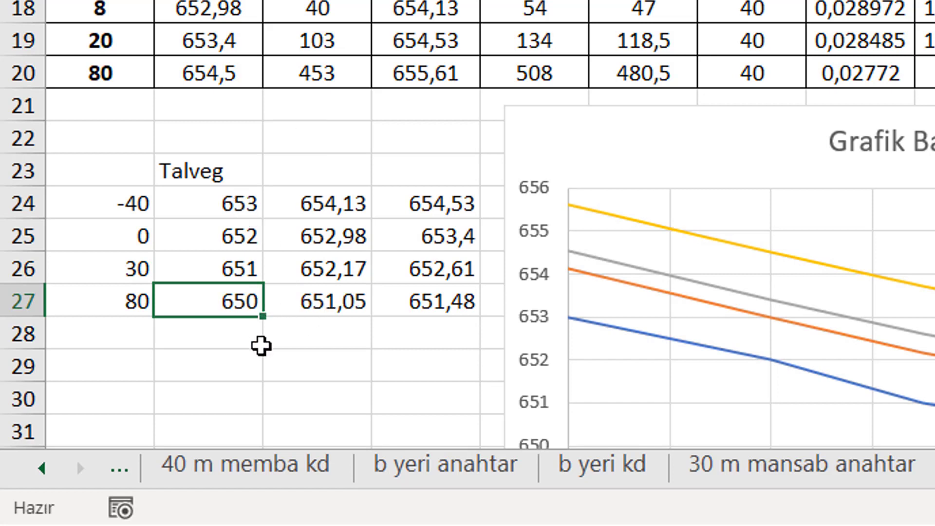
click(303, 209)
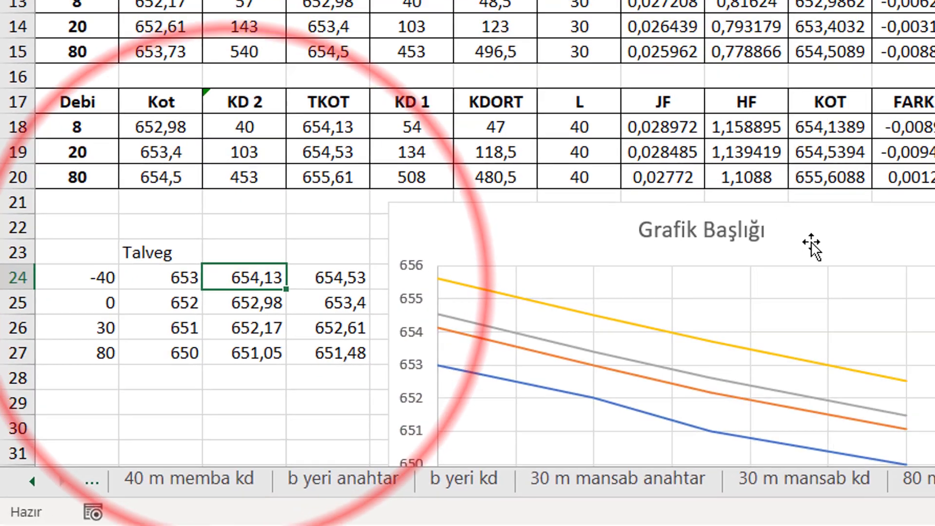
Link the first min profile cell C24 to TKOT cell D18.
click(812, 243)
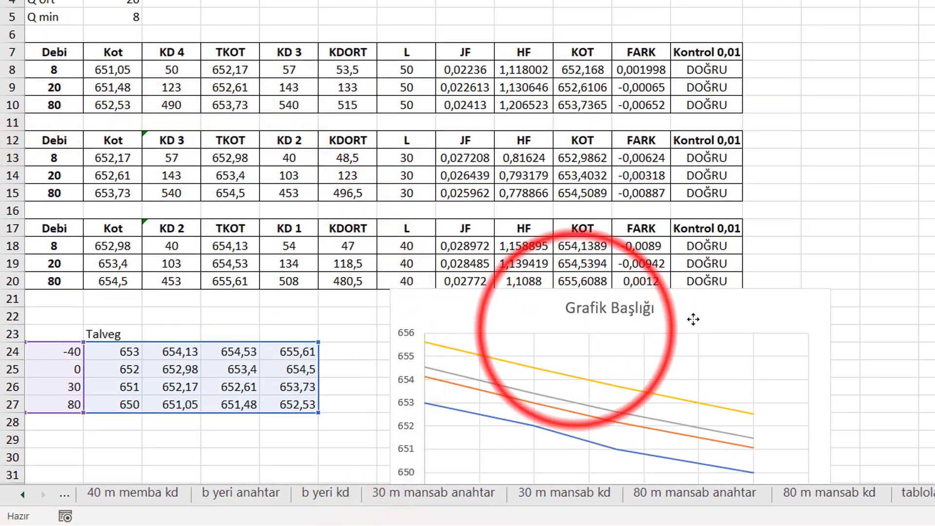
click(183, 352)
text(=)
click(237, 247)
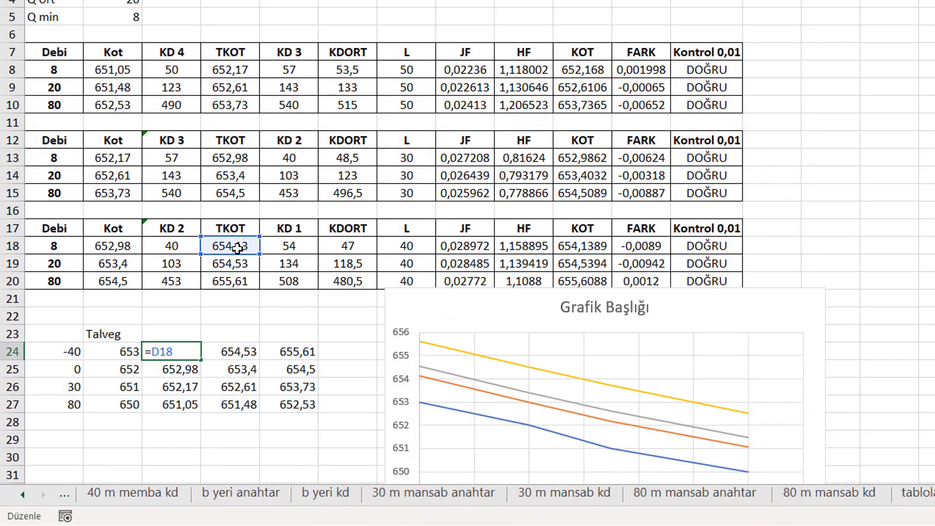
click(172, 327)
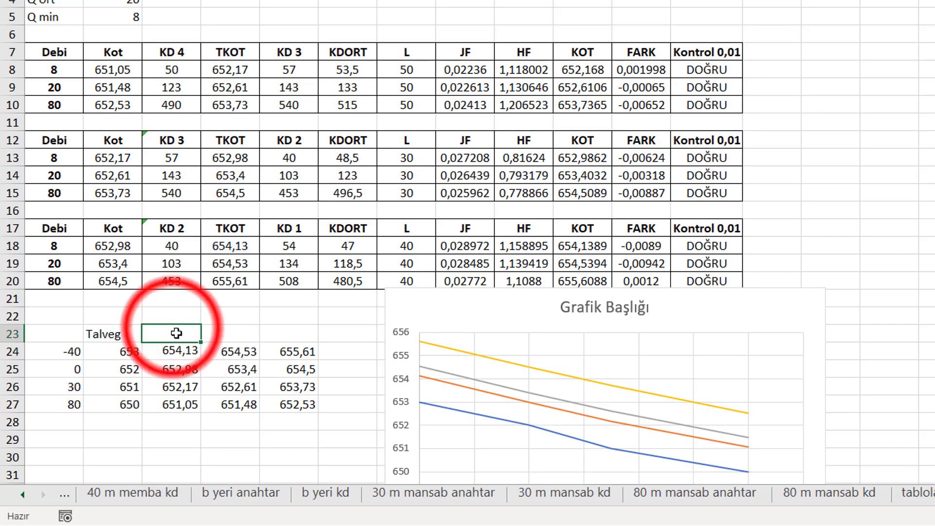
click(224, 352)
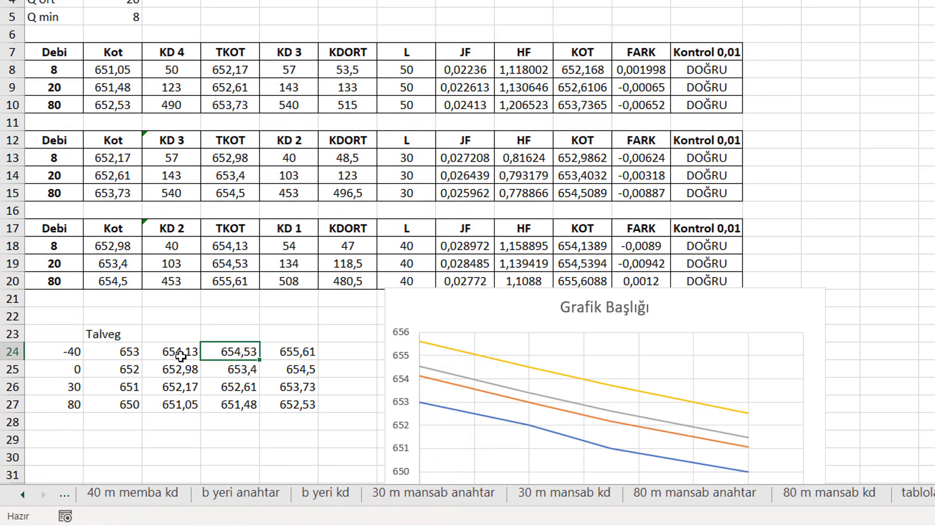
Type the column headers min and mak above the profile columns.
click(181, 340)
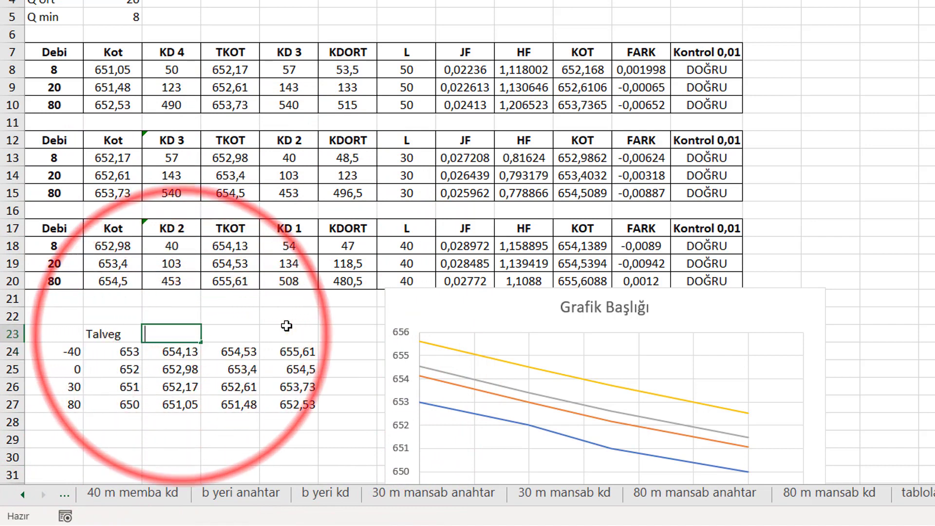
text(min)
key(Tab)
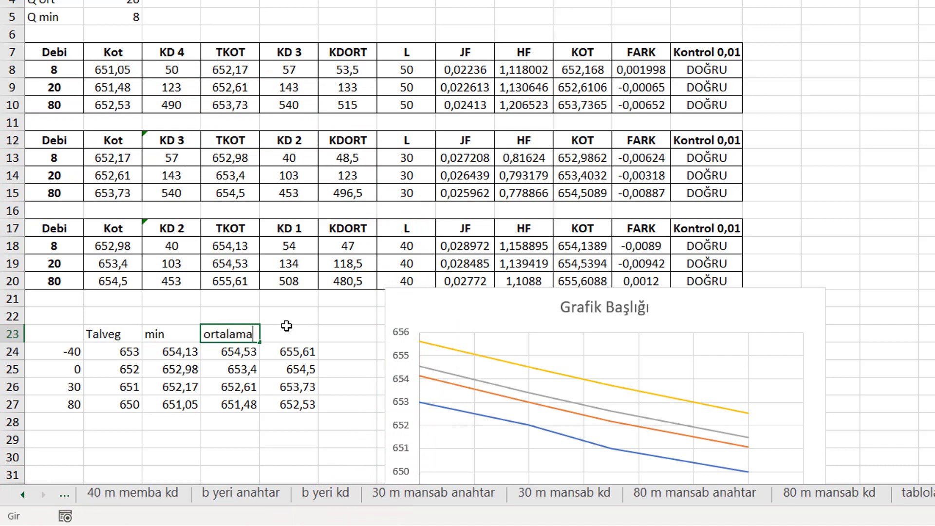
text(mak)
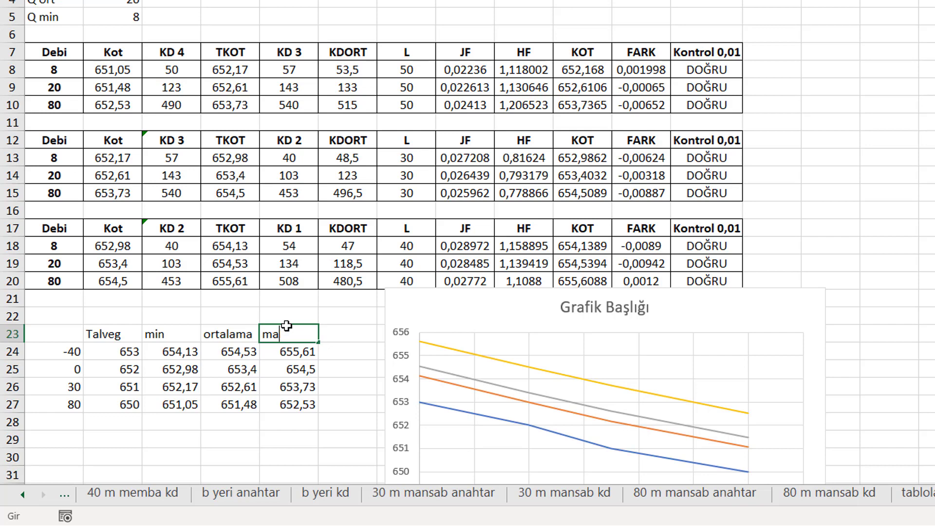
key(Return)
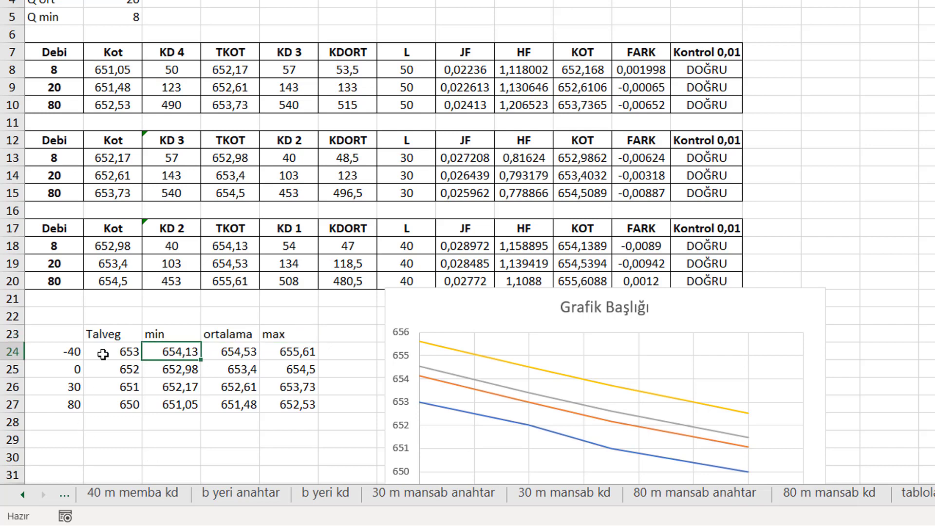
Compare the TKOT values for discharges 8, 20 and 80 with the profile cells.
click(236, 246)
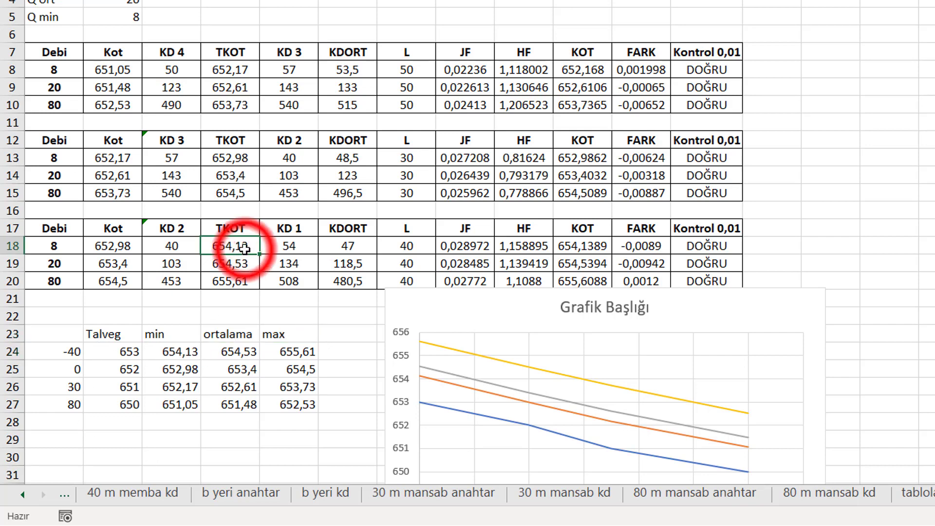
click(238, 351)
key(Up)
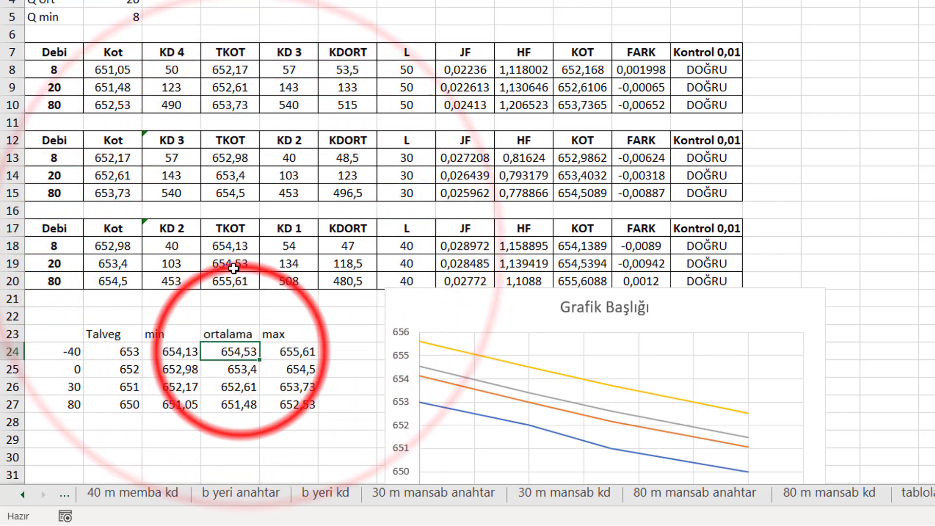
key(Up)
click(234, 264)
click(290, 352)
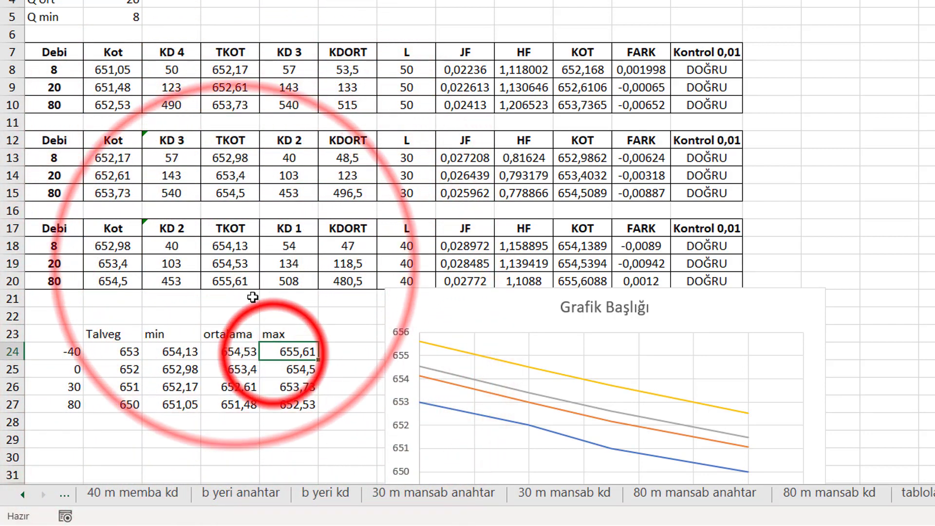
click(239, 287)
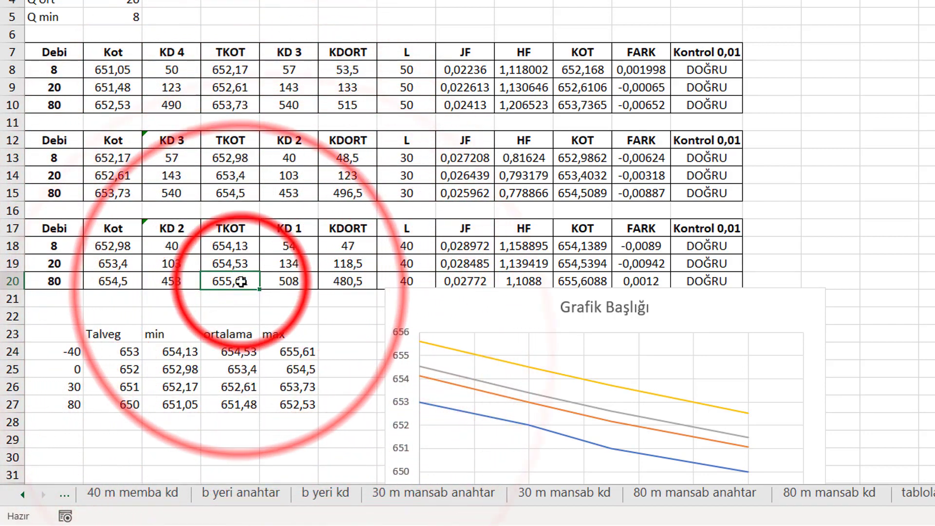
Enter =D18, =D19 and =D20 in the min, ortalama and max cells C24:E24.
click(181, 351)
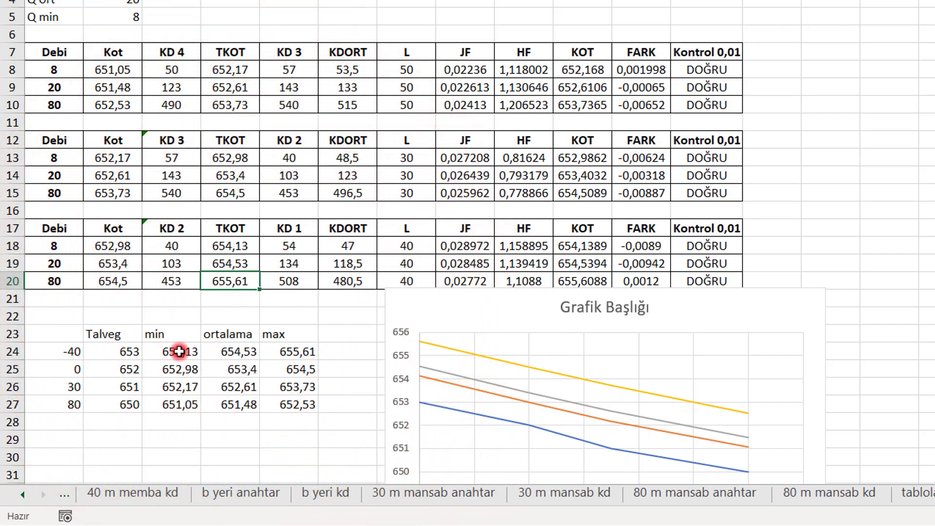
text(=)
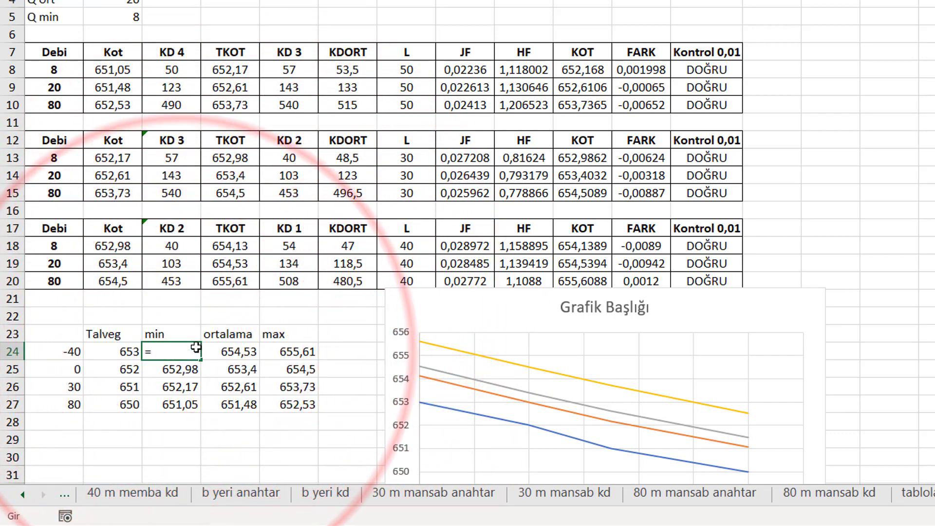
key(Up)
key(Up)
key(Up)
key(Up)
key(Up)
key(Up)
key(Right)
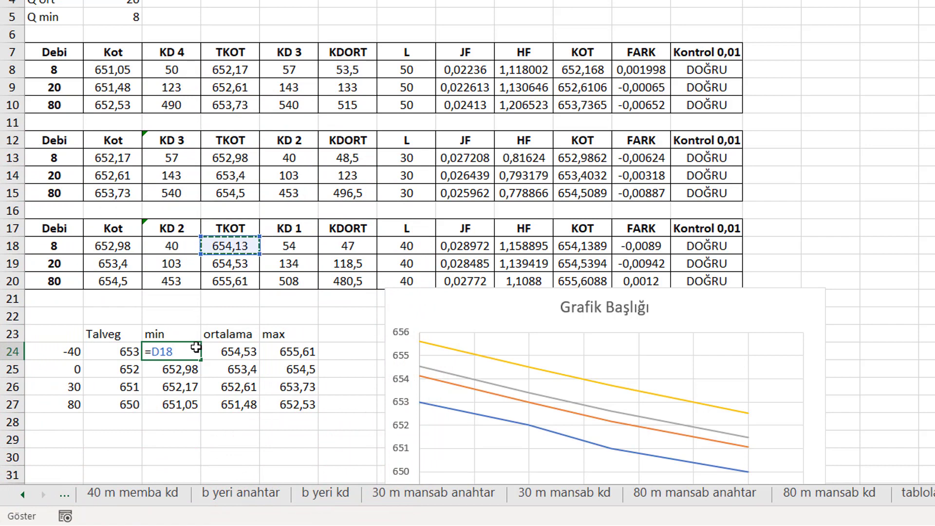
key(Return)
key(Up)
key(Right)
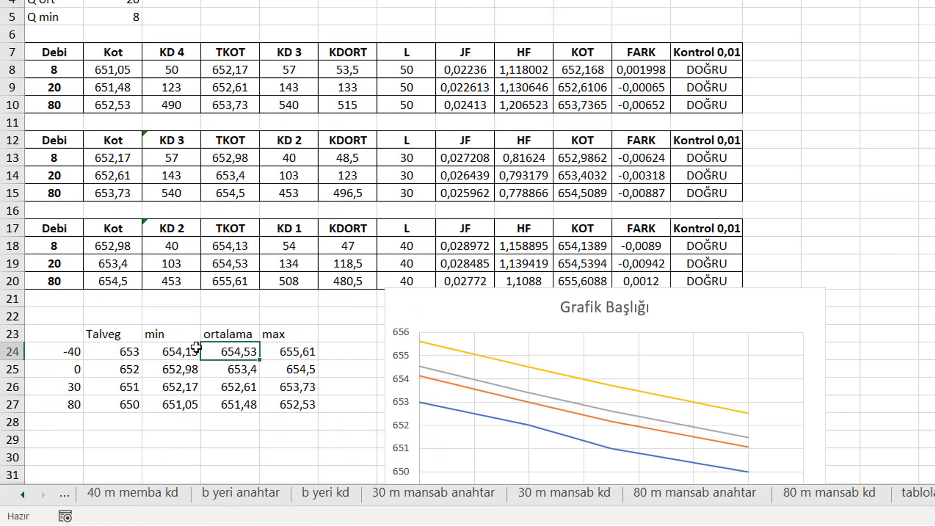
key(Up)
key(Up)
key(Up)
key(Up)
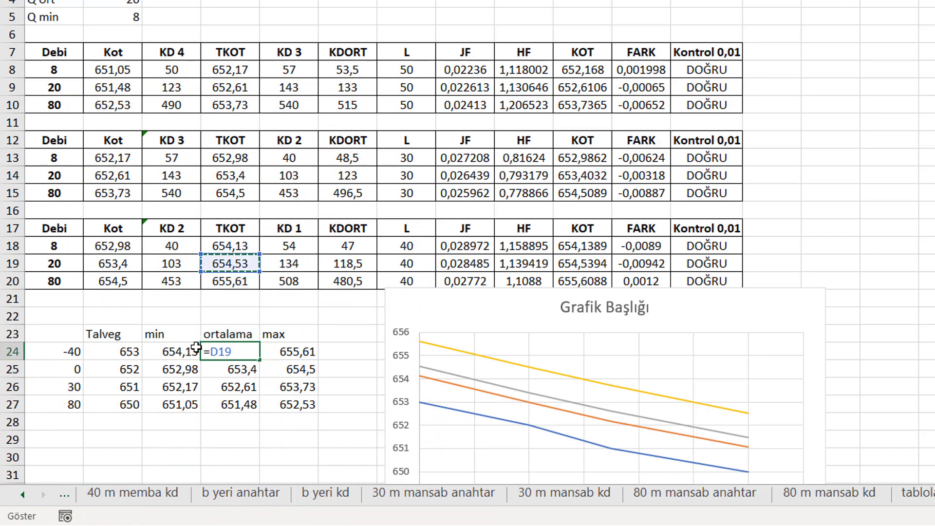
key(Tab)
key(Up)
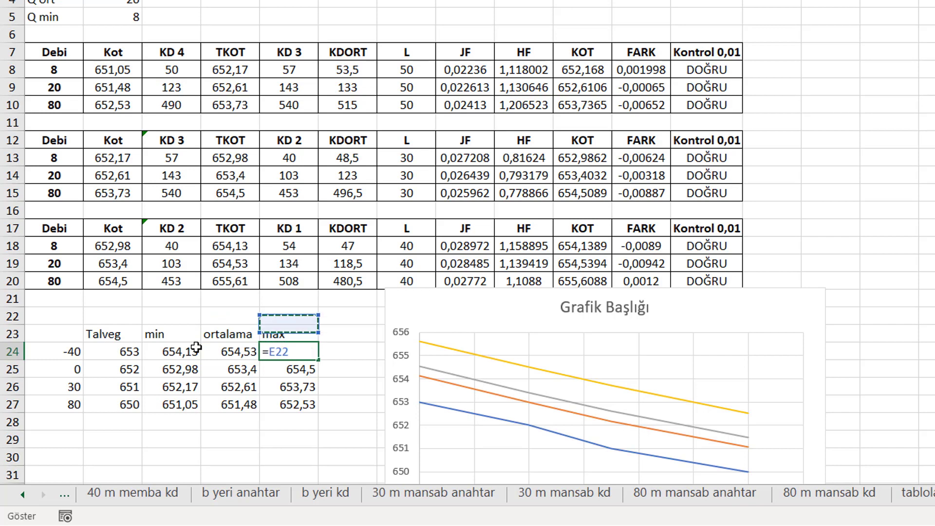
key(Up)
key(Up)
key(Up)
key(Left)
key(Return)
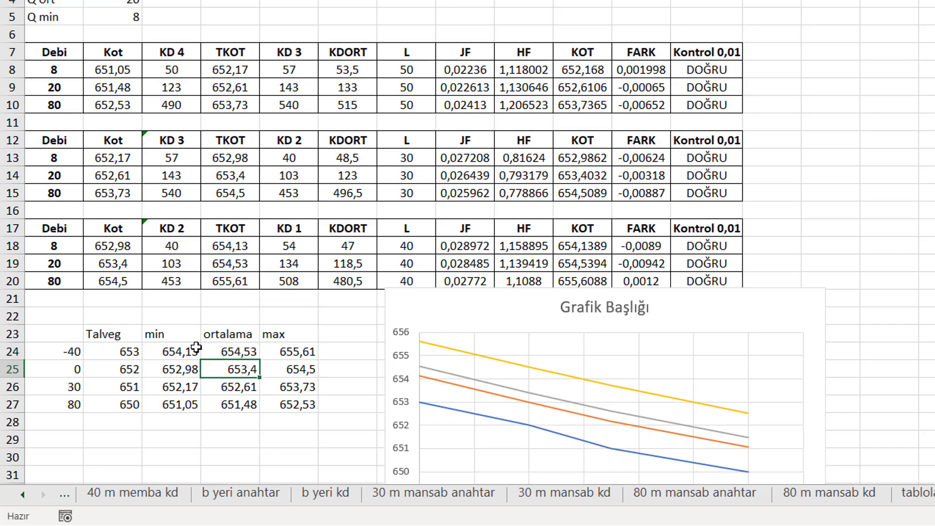
Check rows 25–26 against the source tables, then select A24:E27 as chart data.
click(123, 369)
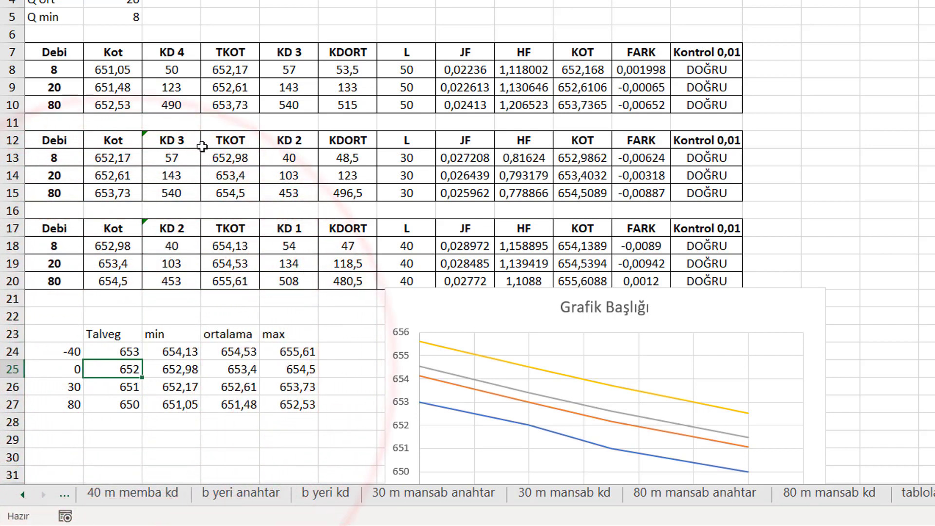
drag(229, 157, 295, 206)
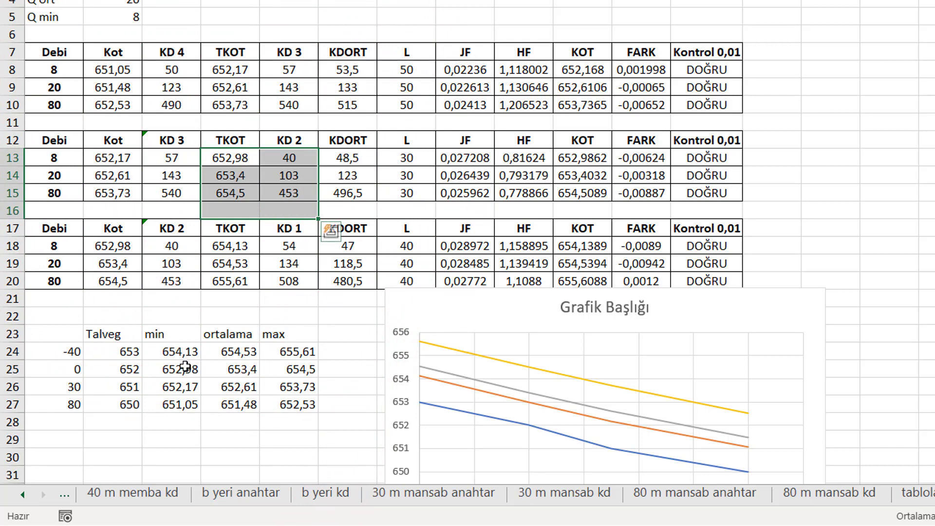
drag(185, 366, 307, 368)
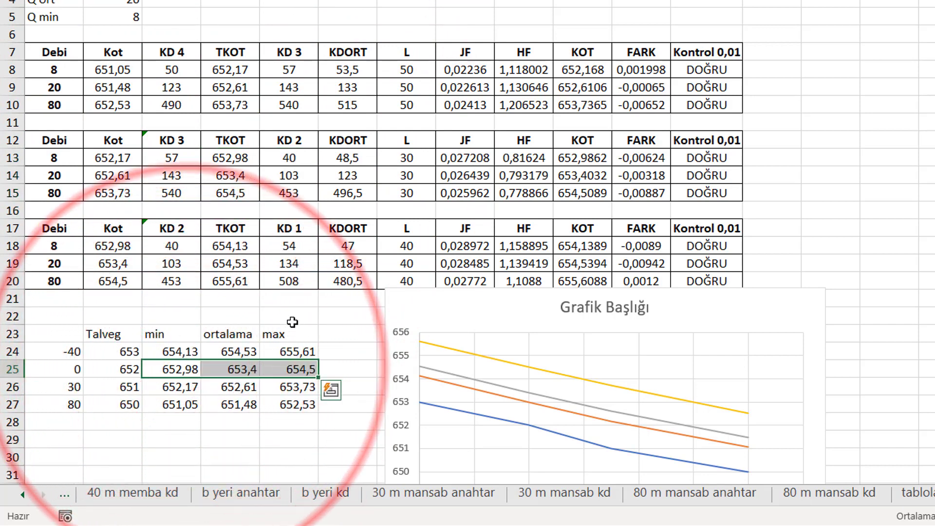
drag(224, 68, 293, 105)
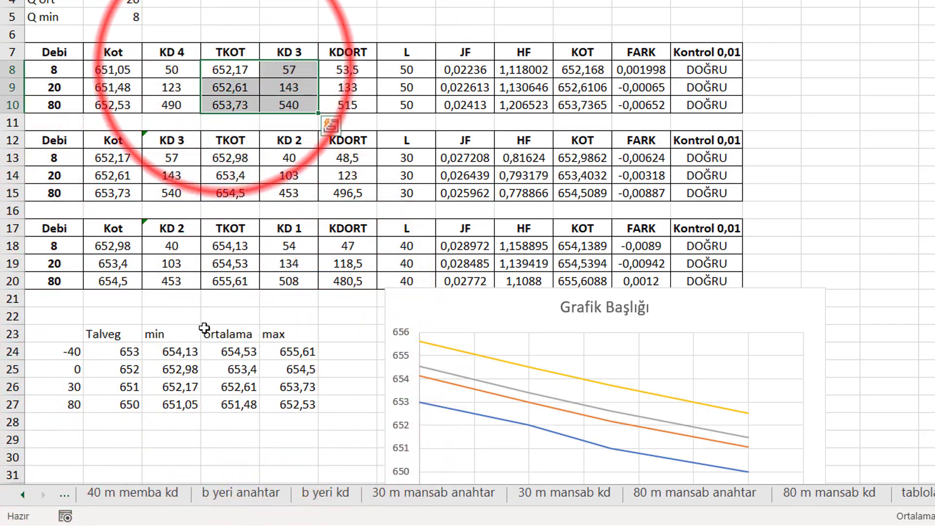
drag(168, 387, 297, 387)
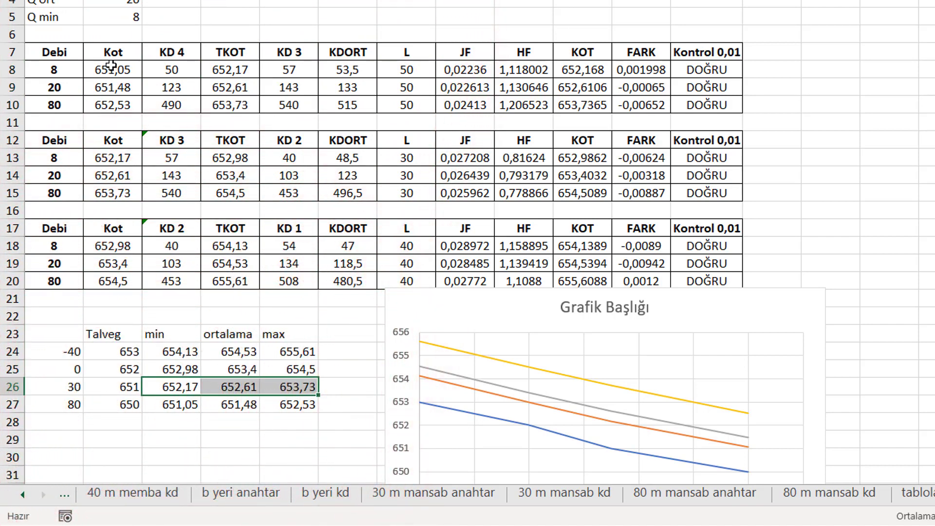
drag(111, 66, 115, 103)
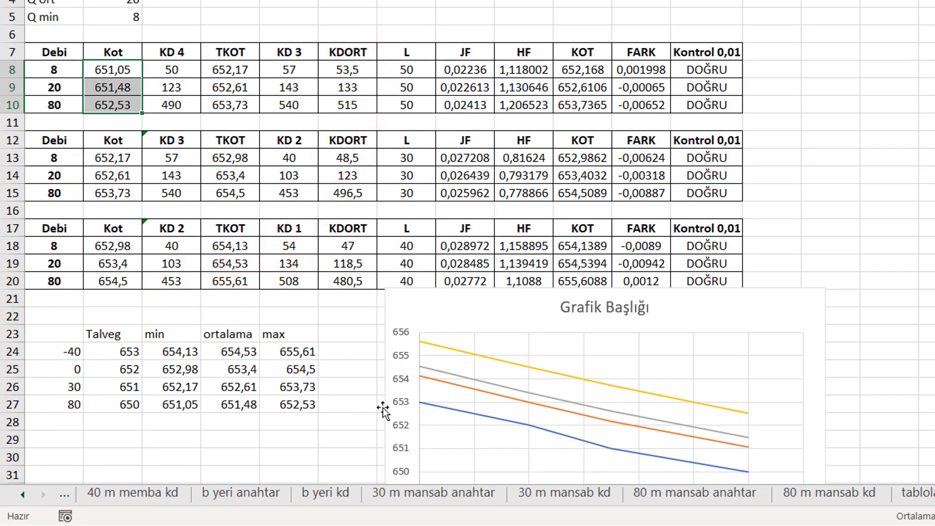
scroll(373, 411, down, 2)
drag(32, 247, 292, 299)
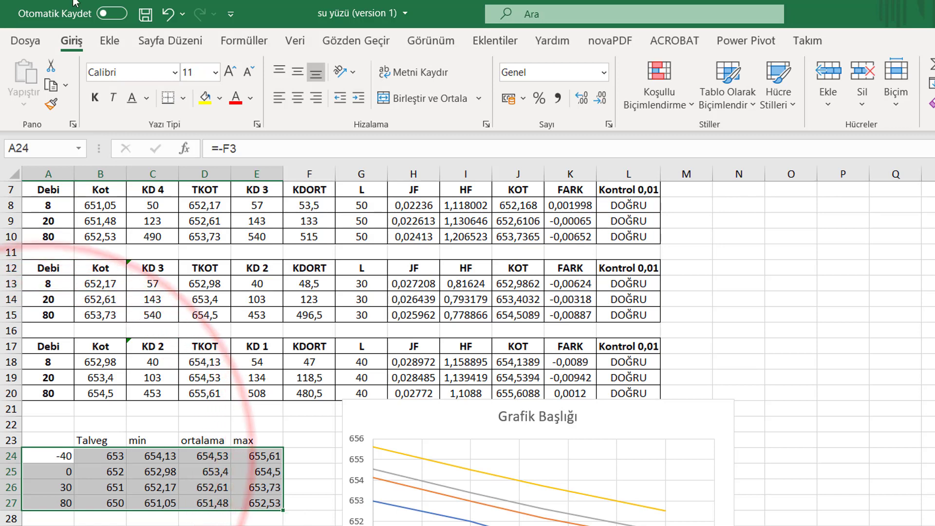
Insert a Düz Çizgileri Olan Dağılım scatter chart from A24:E27 via Ekle > Dağılım.
click(116, 43)
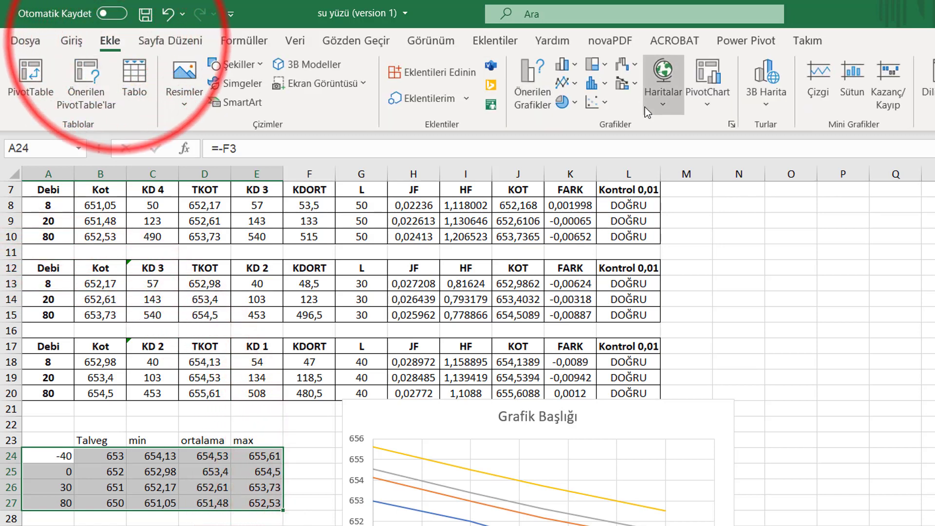
click(604, 104)
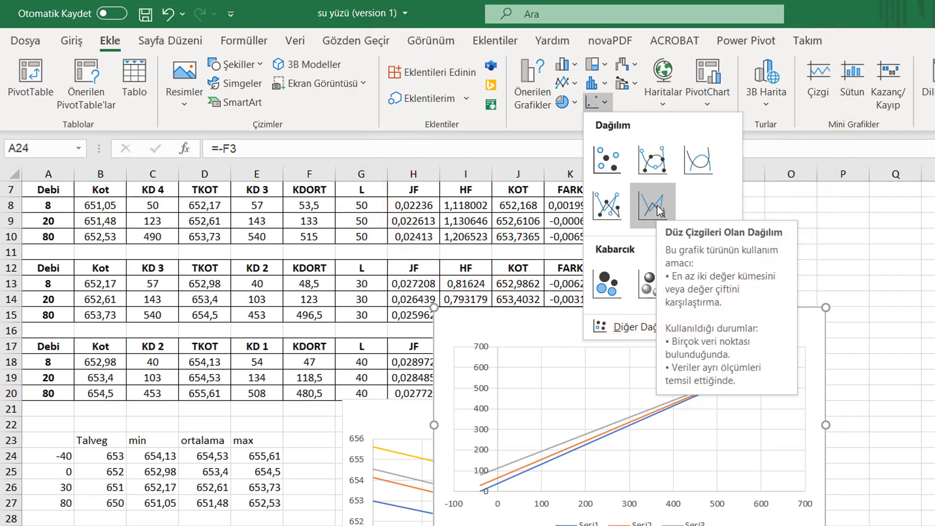
click(659, 210)
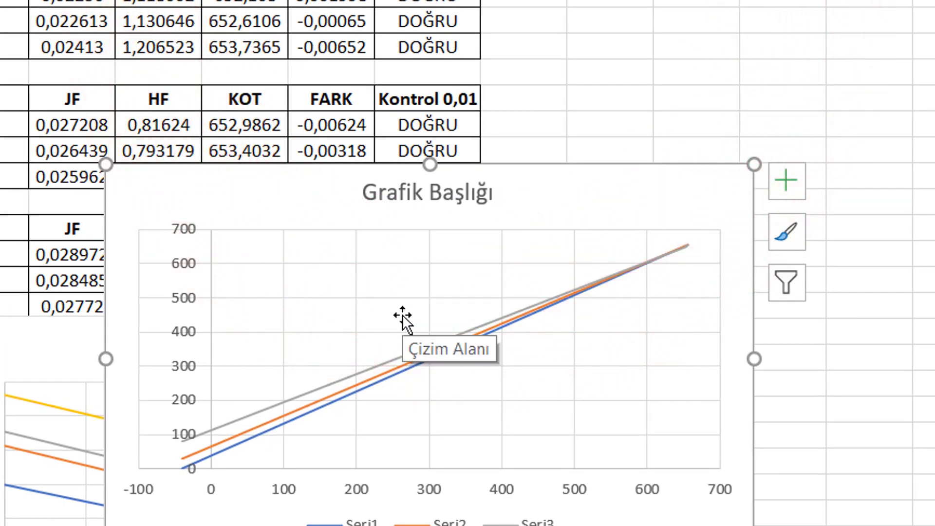
right_click(403, 317)
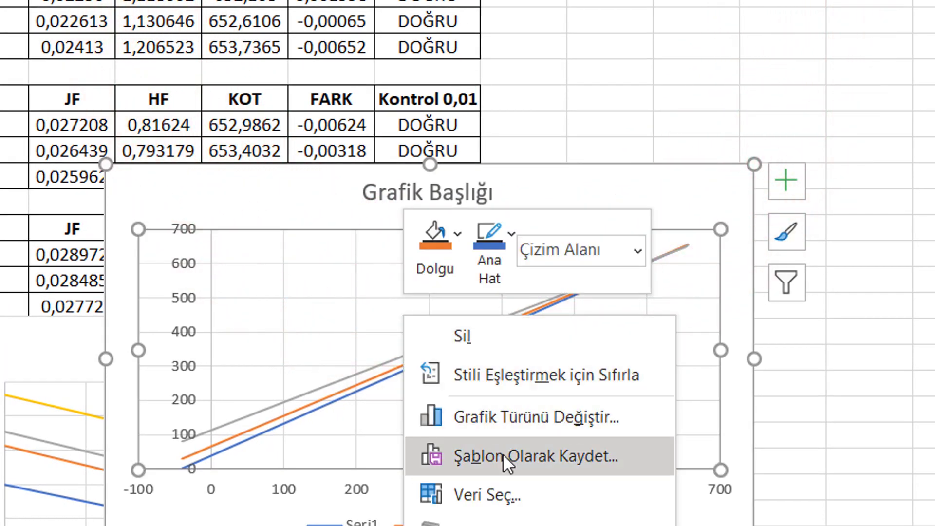
Use Veri Seç > Satır/Sütun Değiştir so the chart plots Seri1–Seri4 over distances -40 to 80.
click(503, 496)
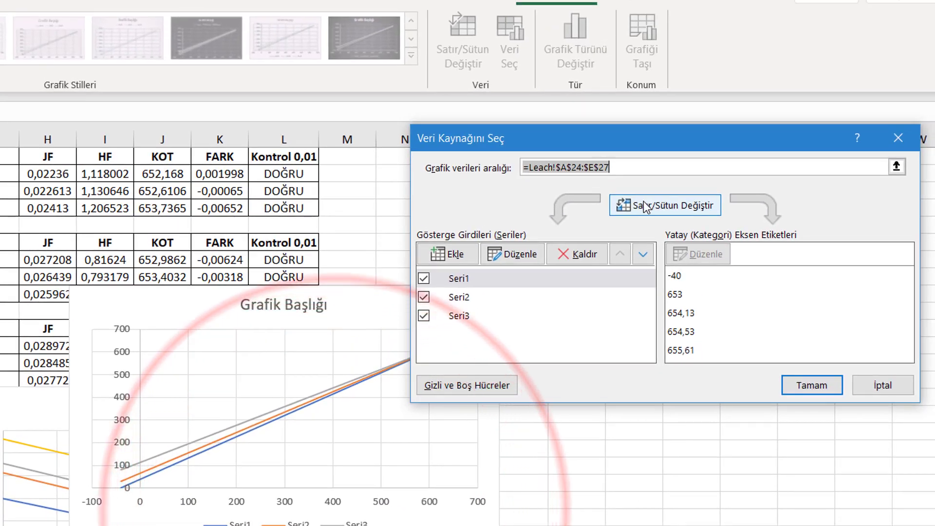
click(646, 206)
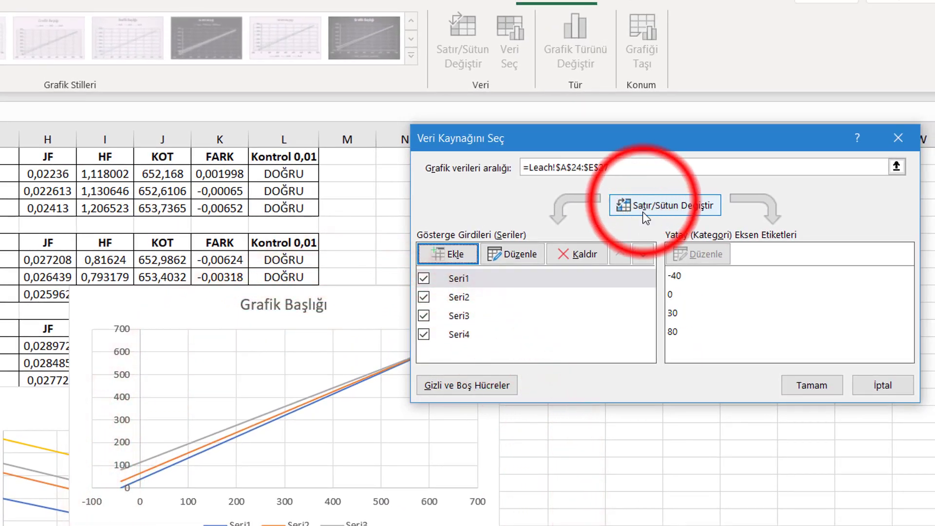
click(805, 389)
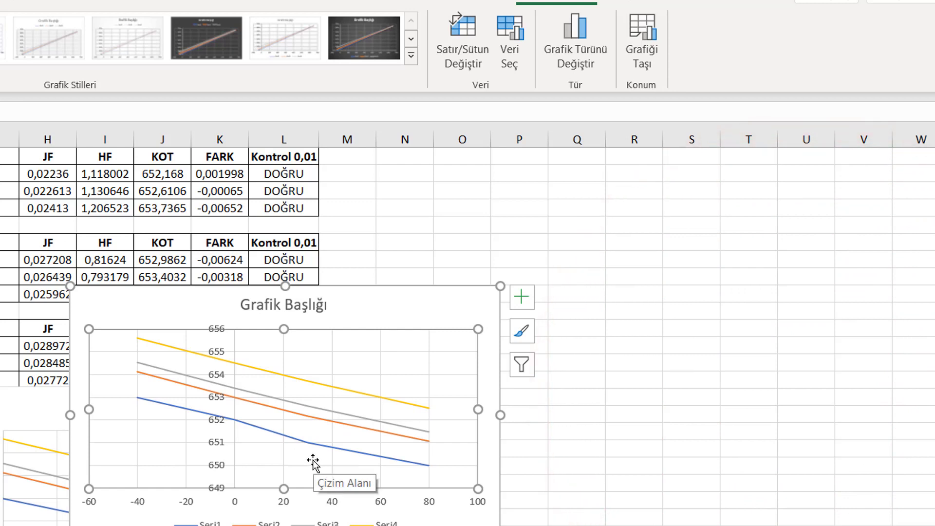
click(361, 305)
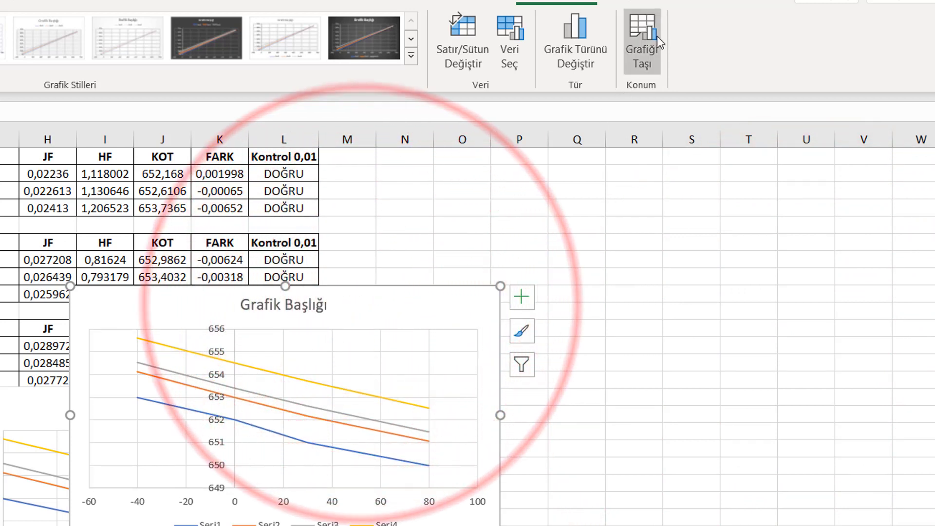
Move the chart via Grafiği Taşı to a new chart sheet named 'su yüzü'.
click(645, 45)
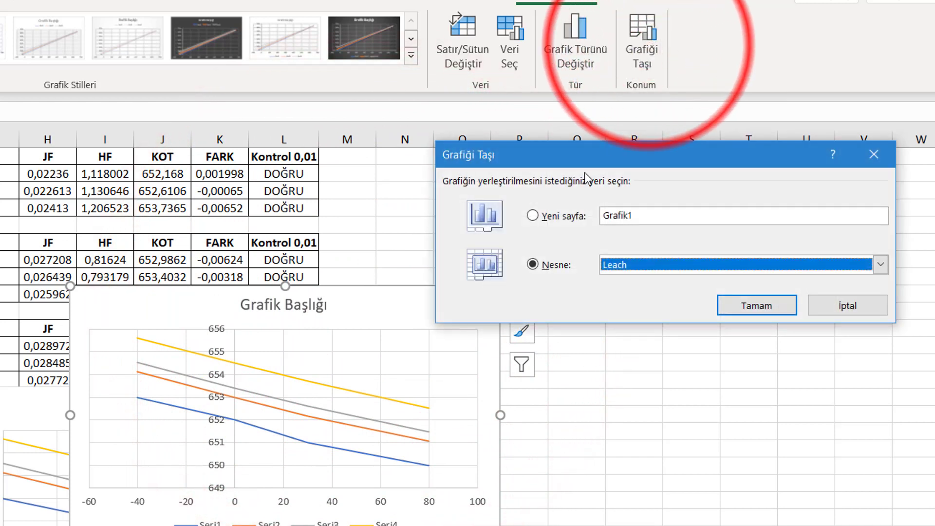
click(534, 216)
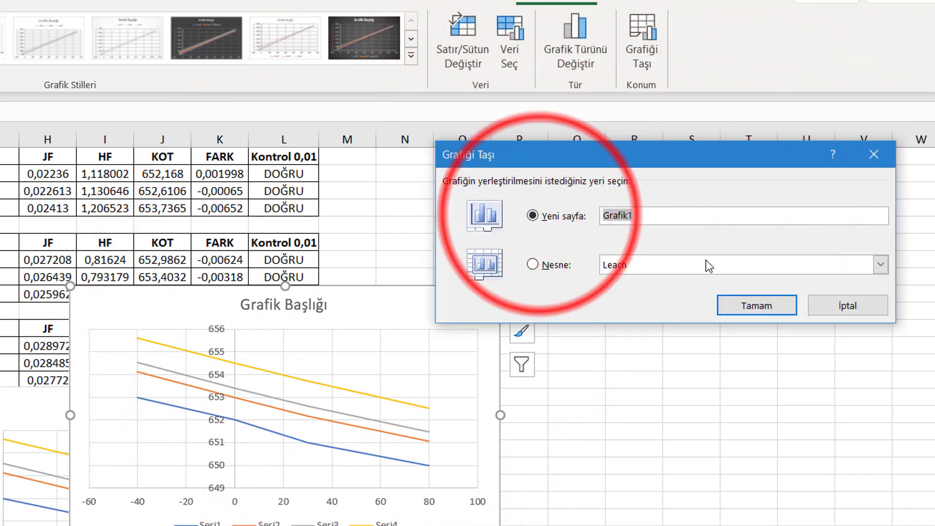
text(su y)
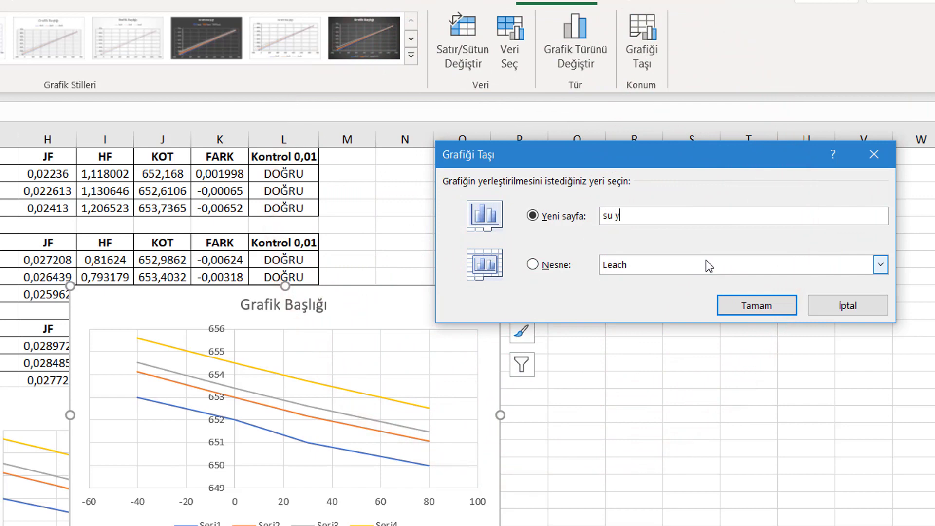
text(üzü)
click(757, 304)
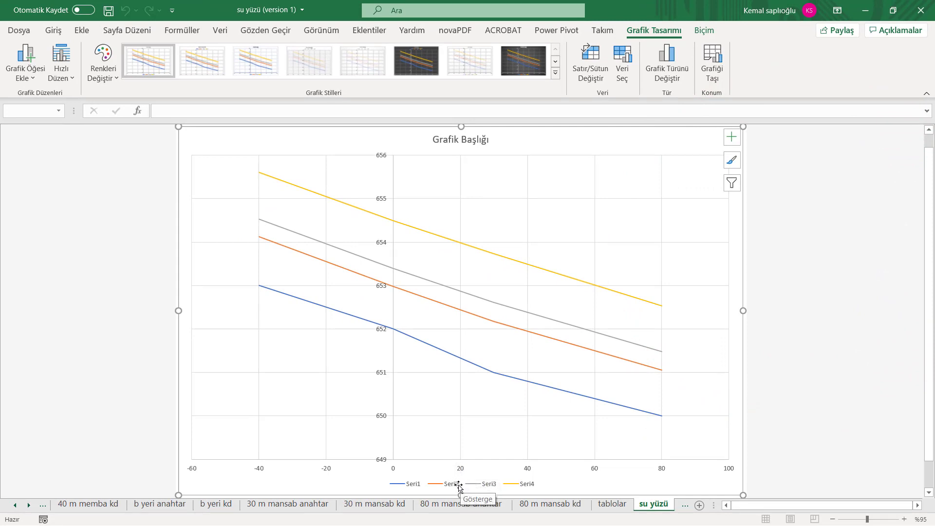
Delete the chart legend.
click(458, 484)
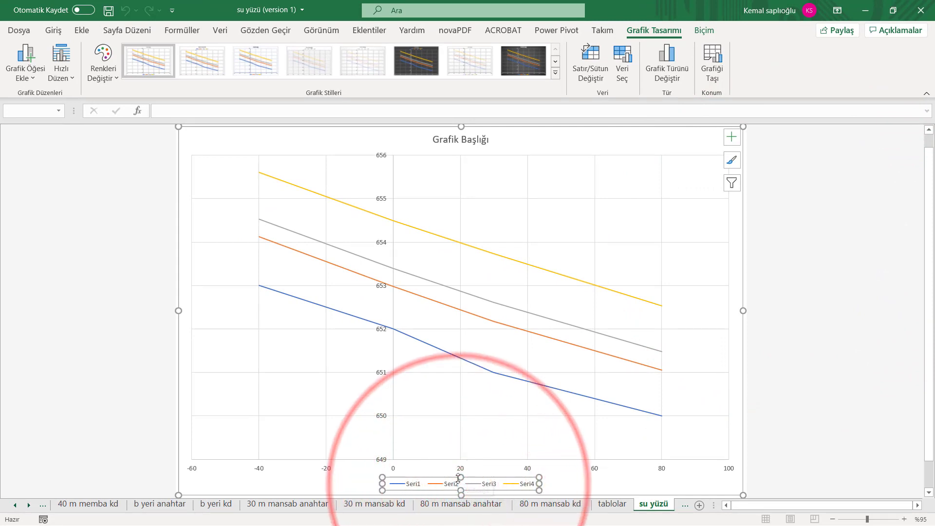
key(Delete)
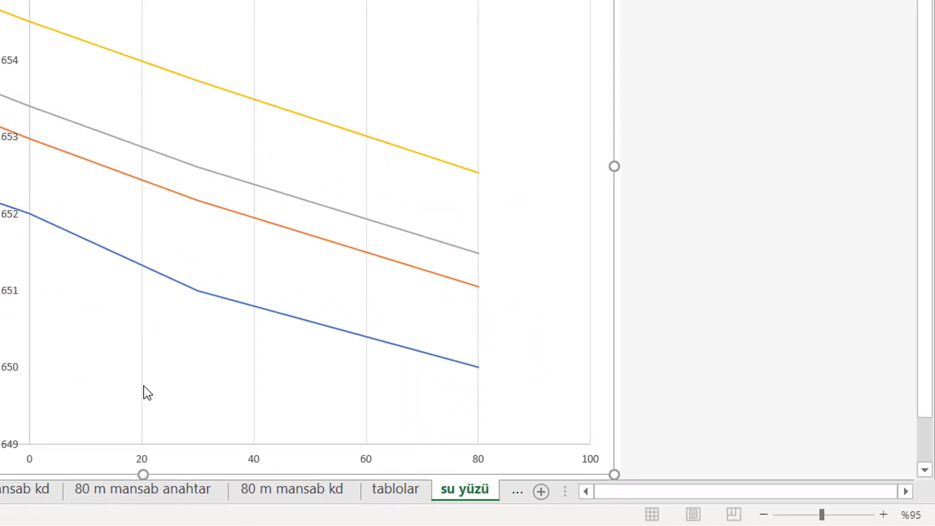
click(362, 422)
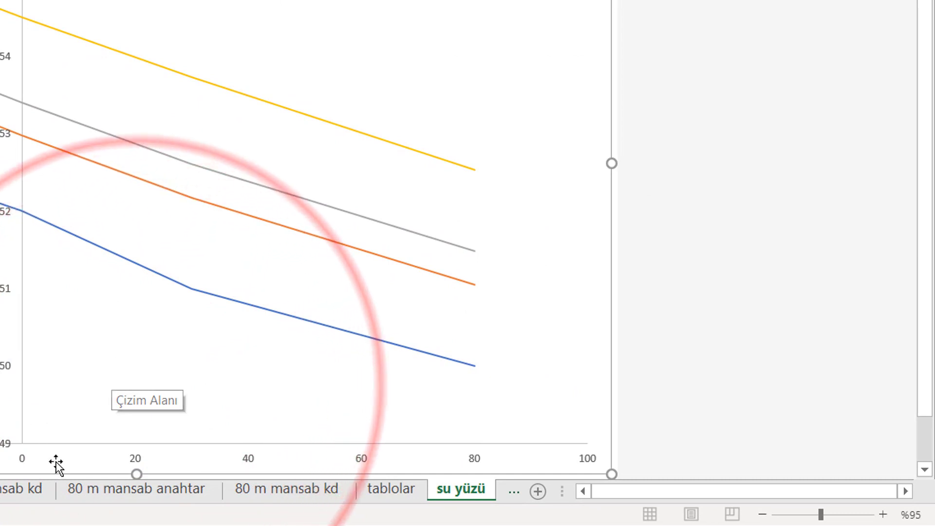
Set the horizontal axis to cross at -40, with minimum -40 and maximum 80.
click(462, 487)
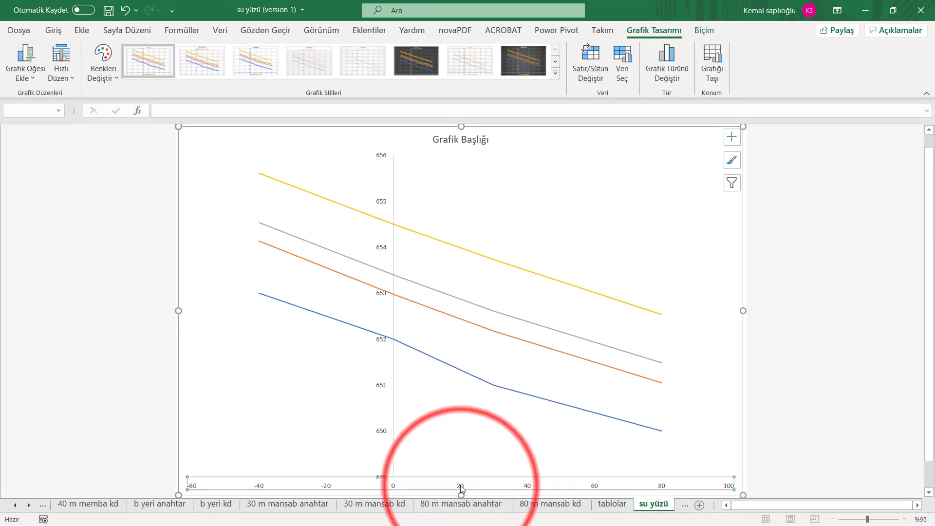
right_click(462, 487)
click(489, 480)
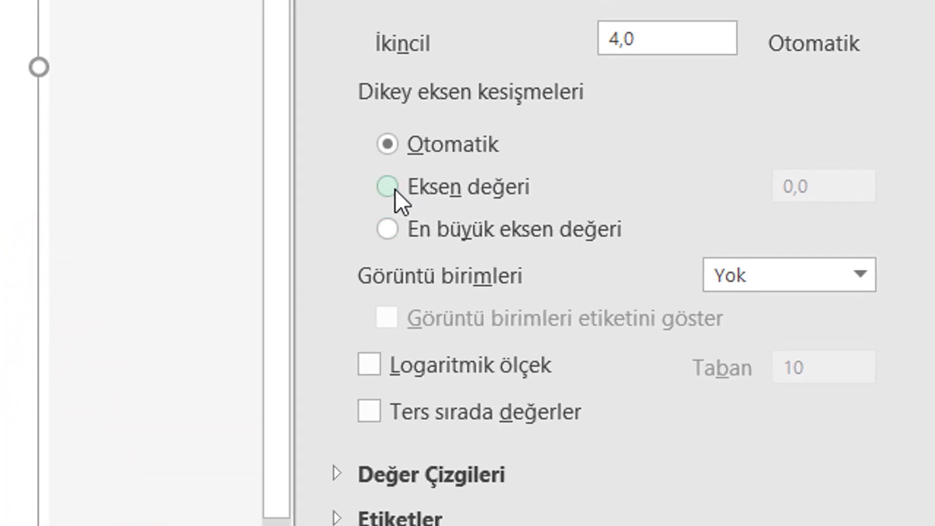
click(396, 189)
double_click(824, 185)
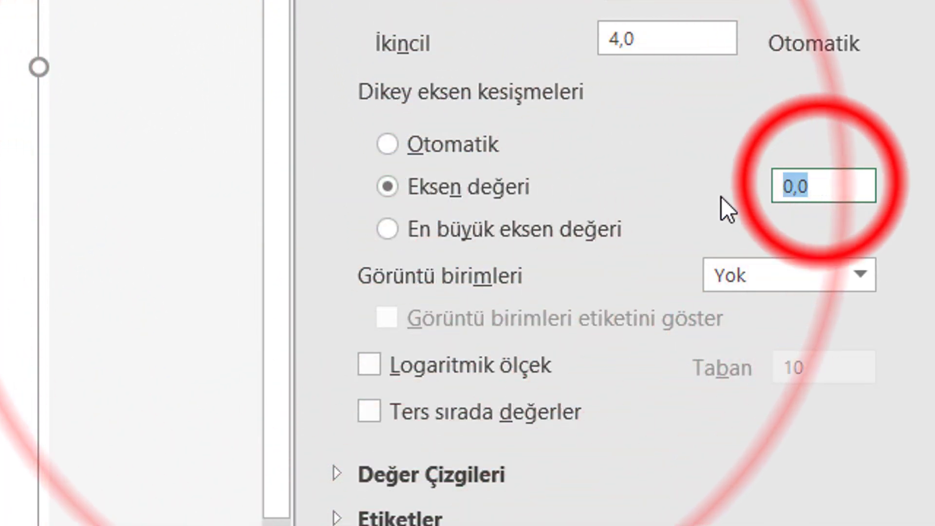
text(-40)
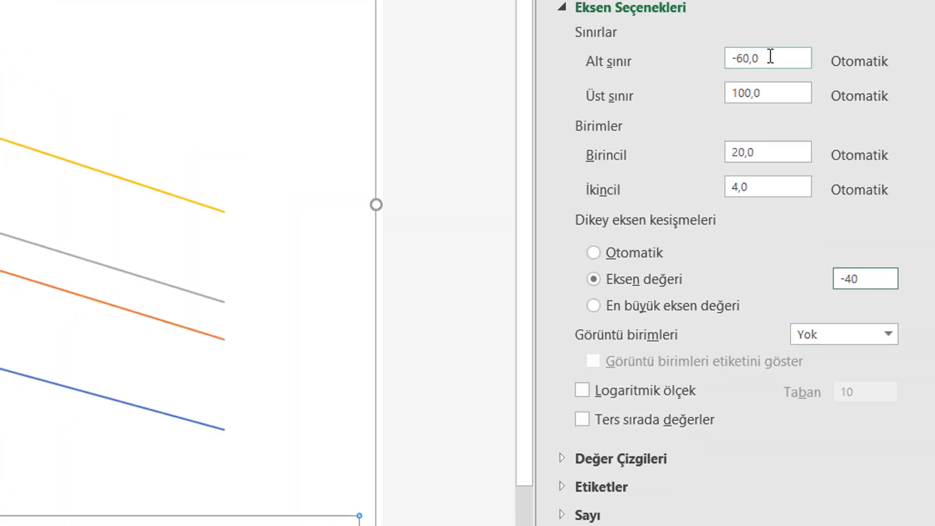
click(844, 233)
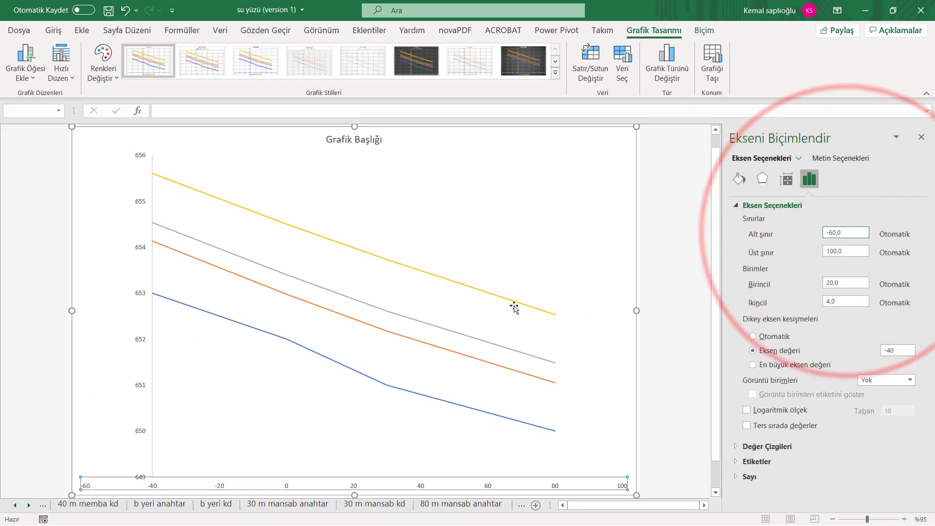
double_click(850, 232)
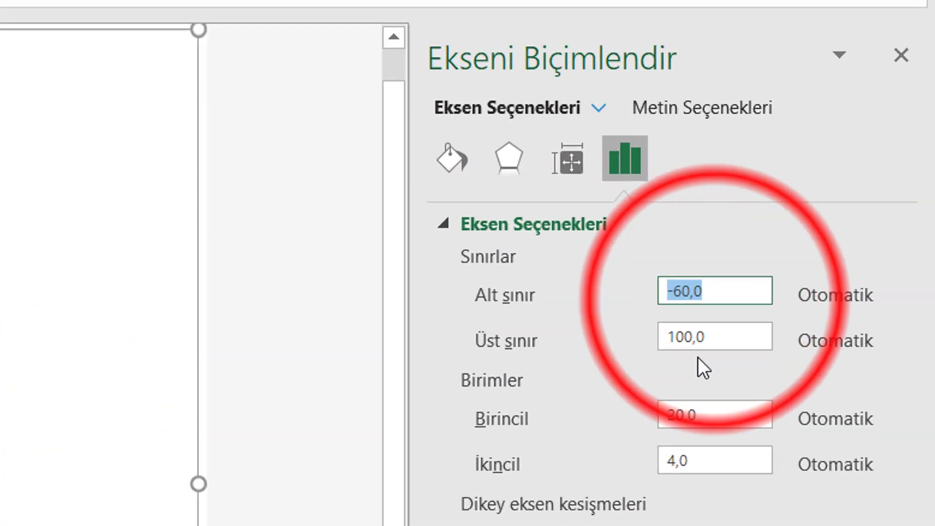
text(-40)
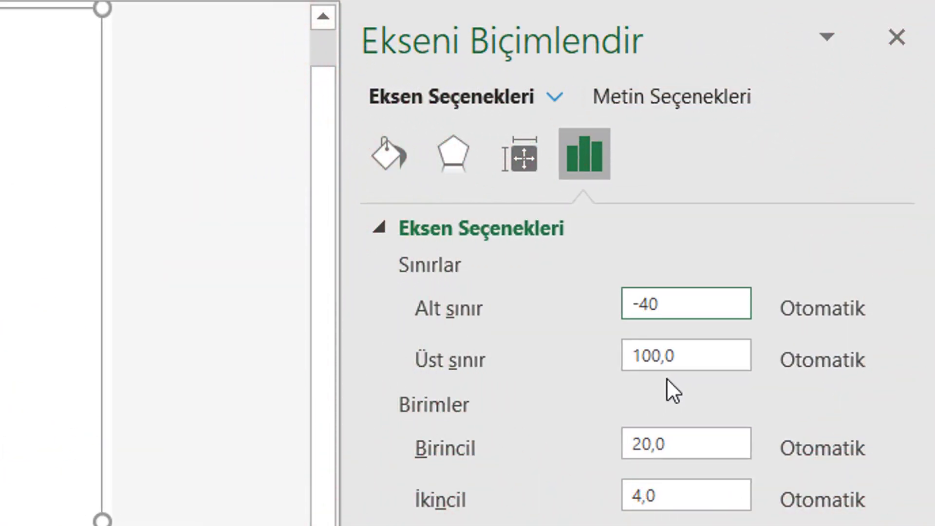
click(688, 351)
drag(688, 352, 565, 355)
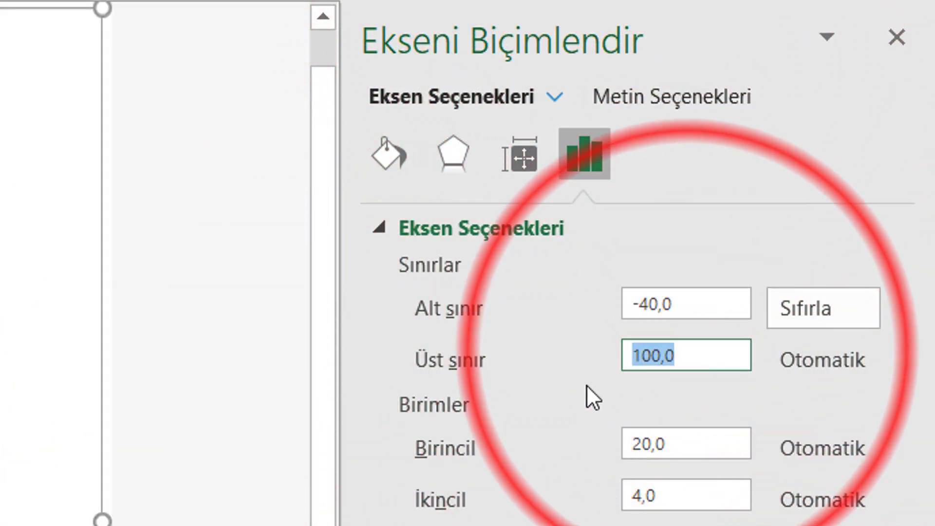
text(80)
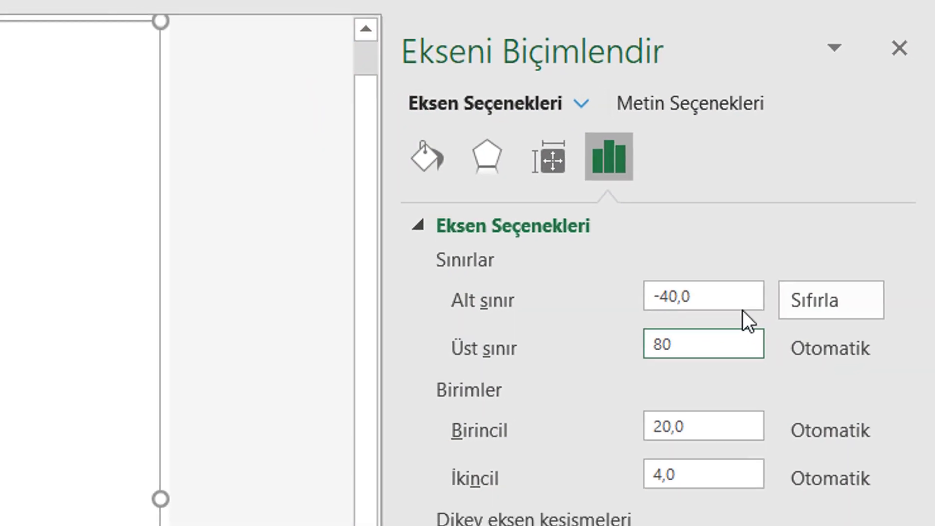
click(743, 309)
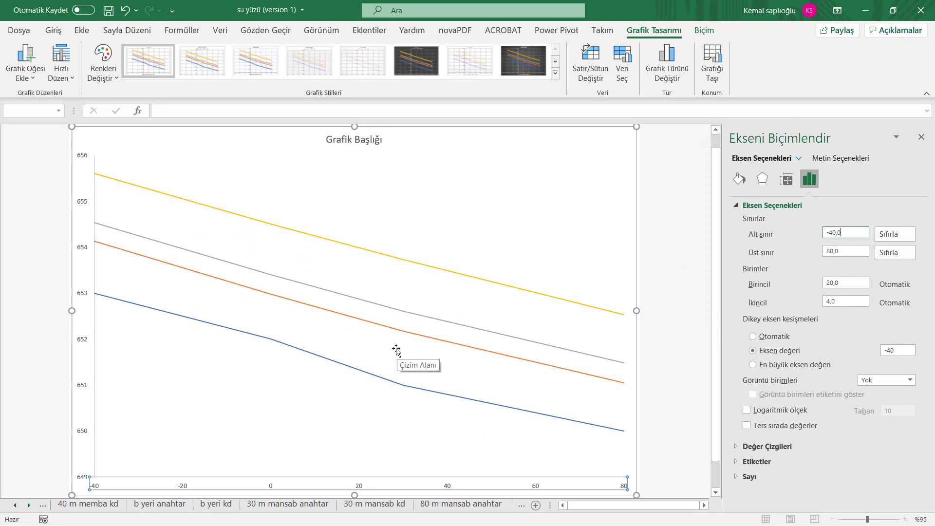
Replace the chart's placeholder title with 'Su Yüzü Profiller'.
click(340, 141)
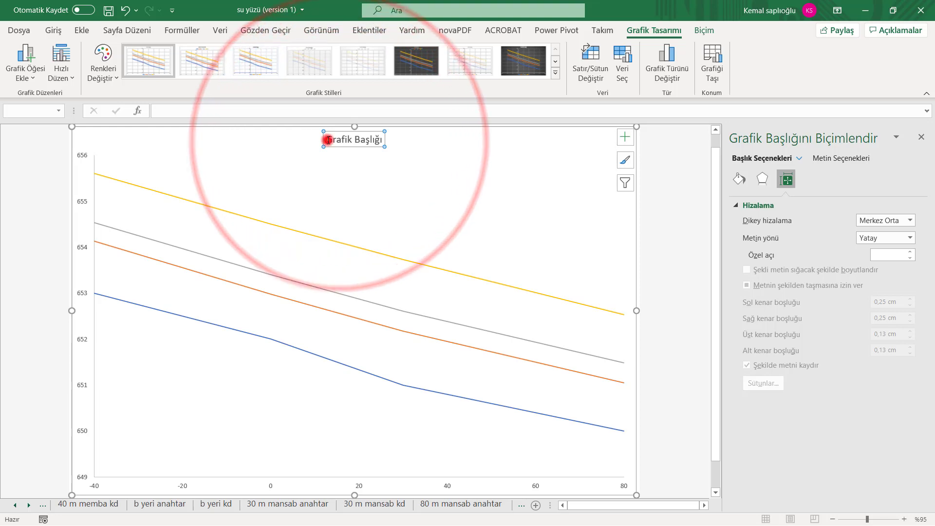
triple_click(328, 140)
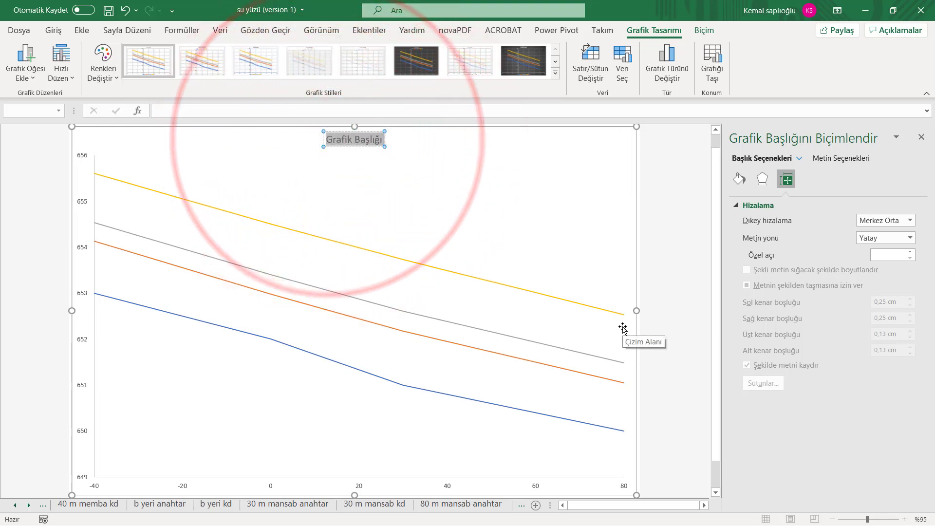
text(Su Yüzü Profiller)
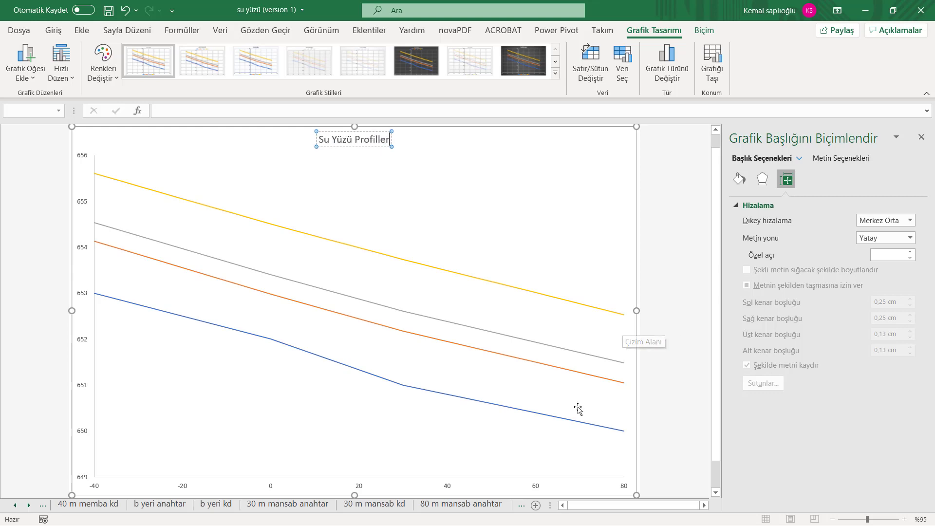
click(581, 239)
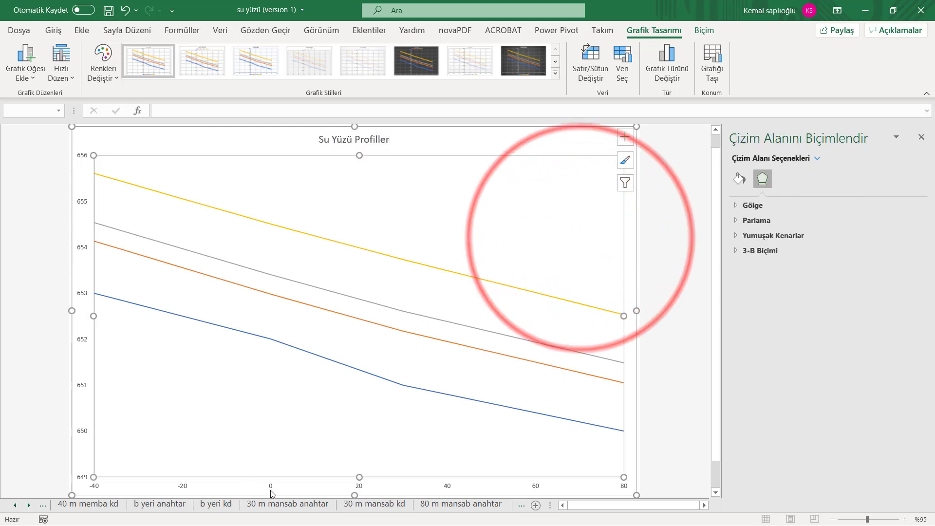
click(298, 492)
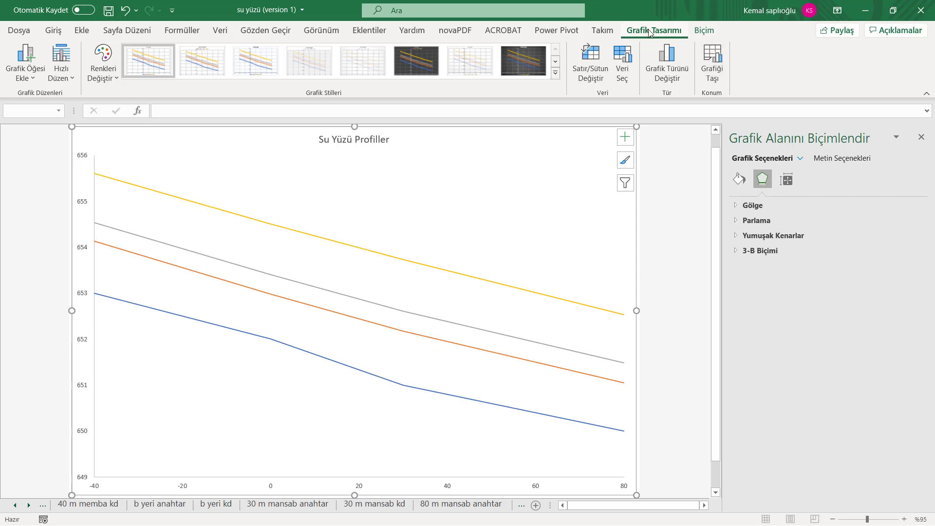
Add a primary horizontal axis title and change it to 'Mesafe (m)'.
click(38, 82)
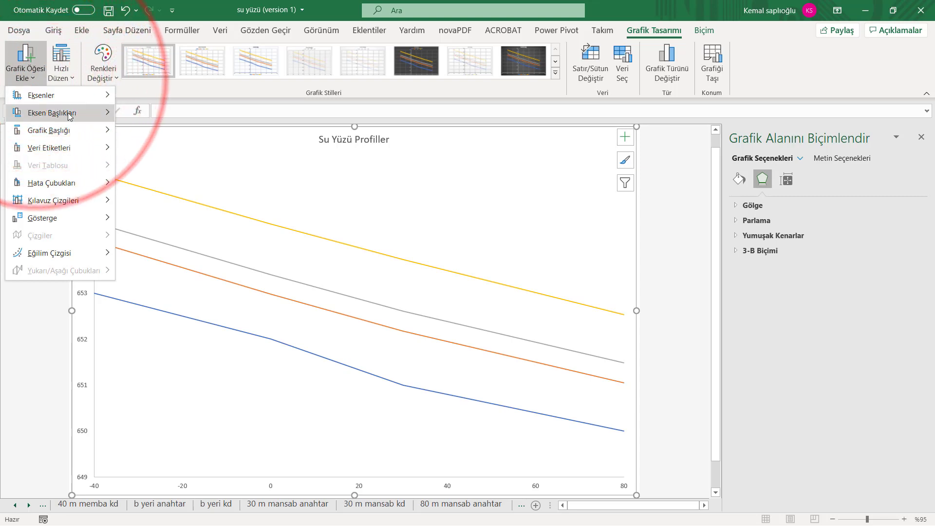
mouse_move(53, 113)
click(166, 125)
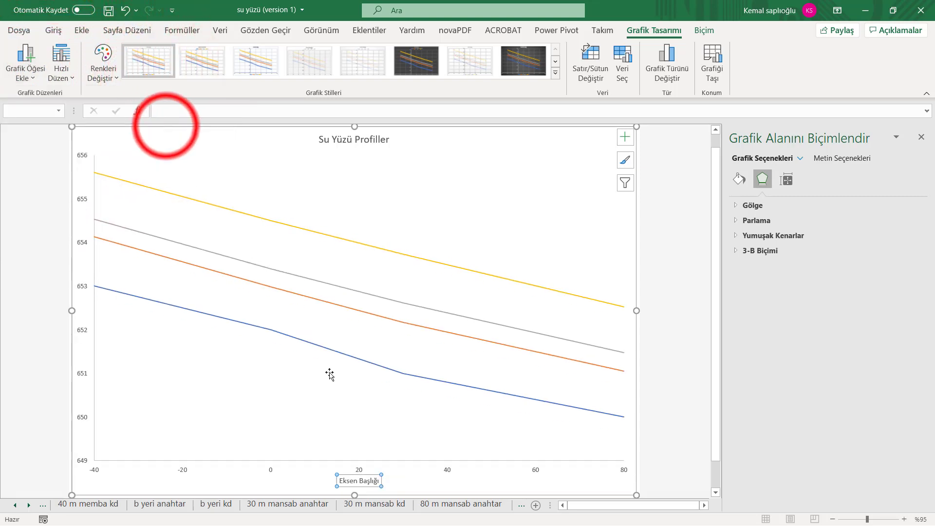
double_click(368, 481)
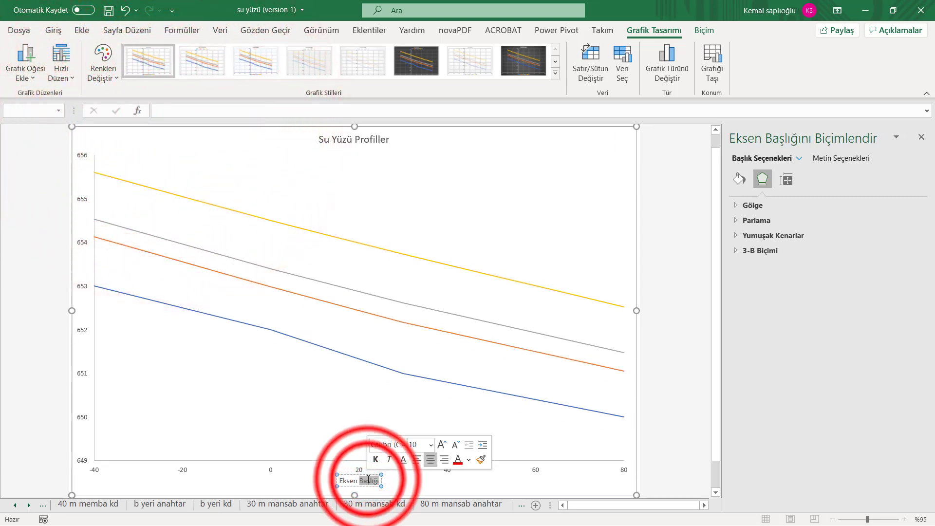
key(BackSpace)
key(BackSpace)
key(BackSpace)
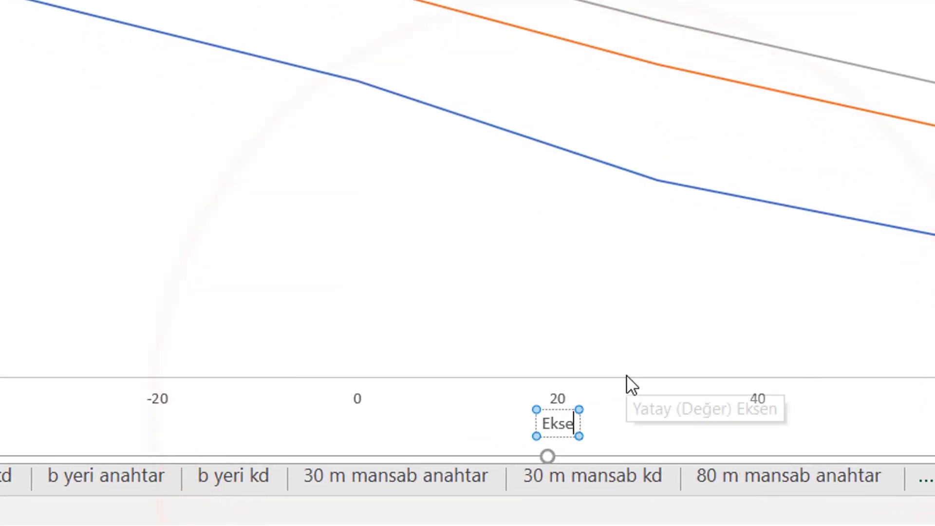
key(BackSpace)
key(BackSpace)
key(BackSpace)
key(BackSpace)
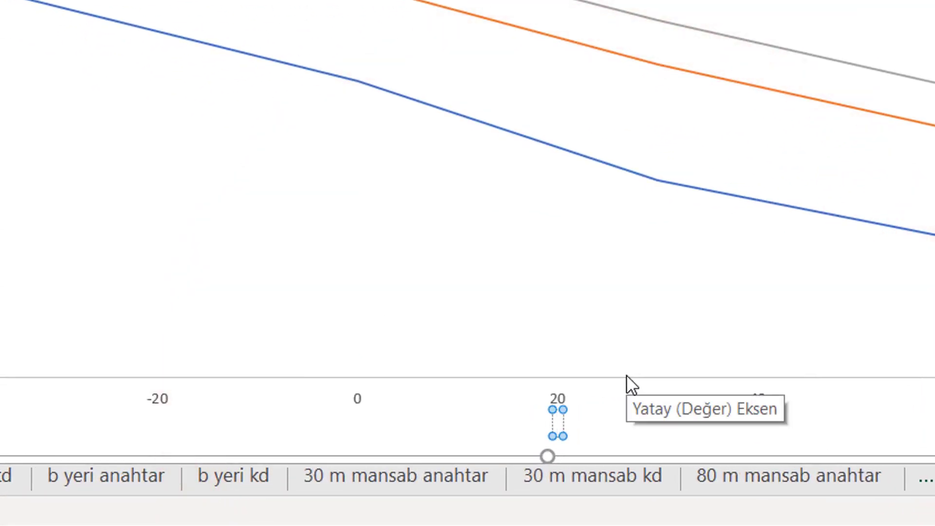
text(Mesaf)
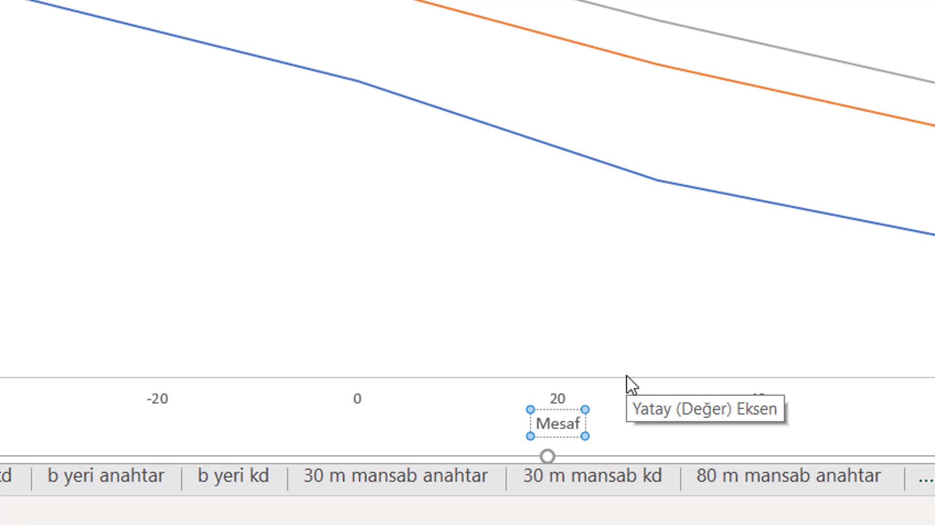
text(e (m)
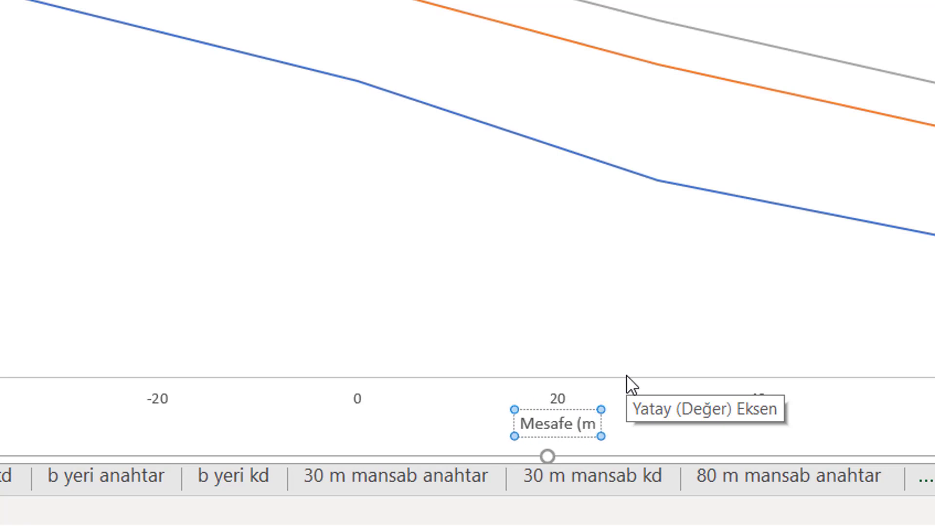
text())
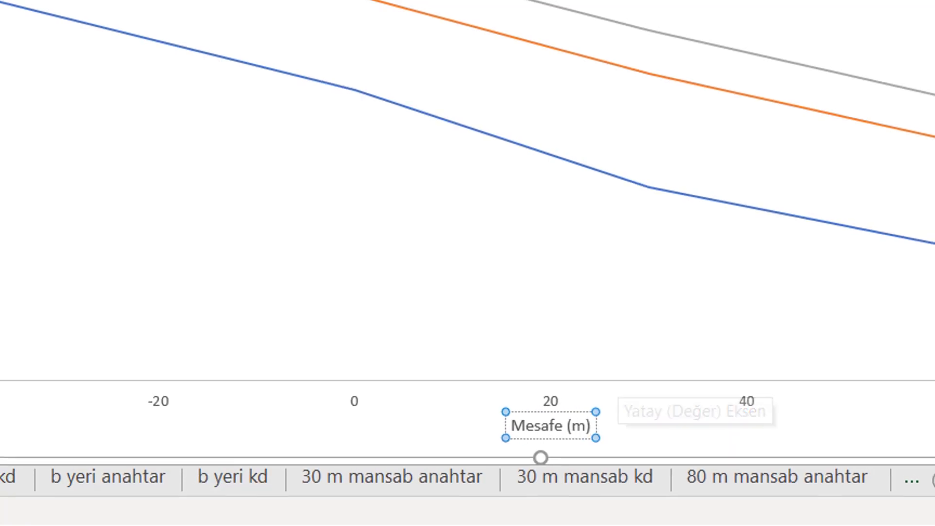
click(82, 310)
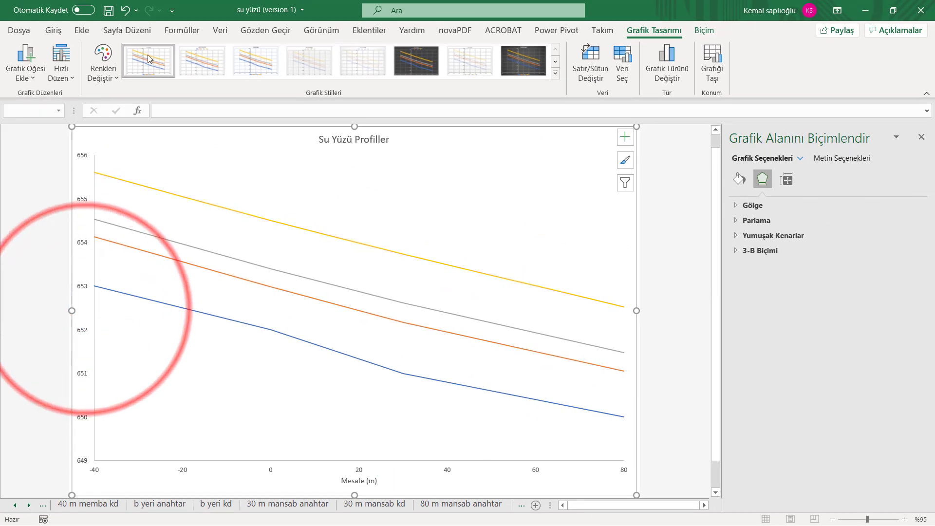
Add a primary vertical axis title and change it to 'Kot (m)'.
click(25, 65)
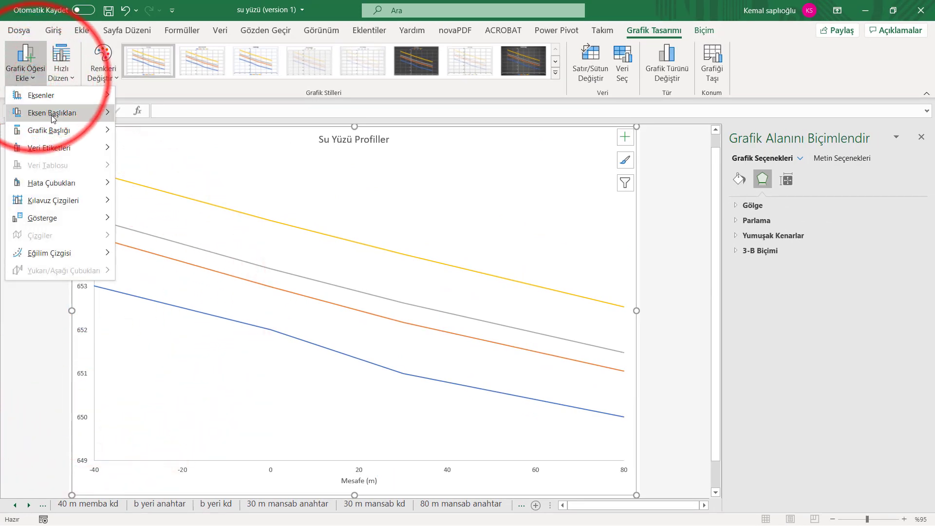
mouse_move(52, 113)
click(163, 149)
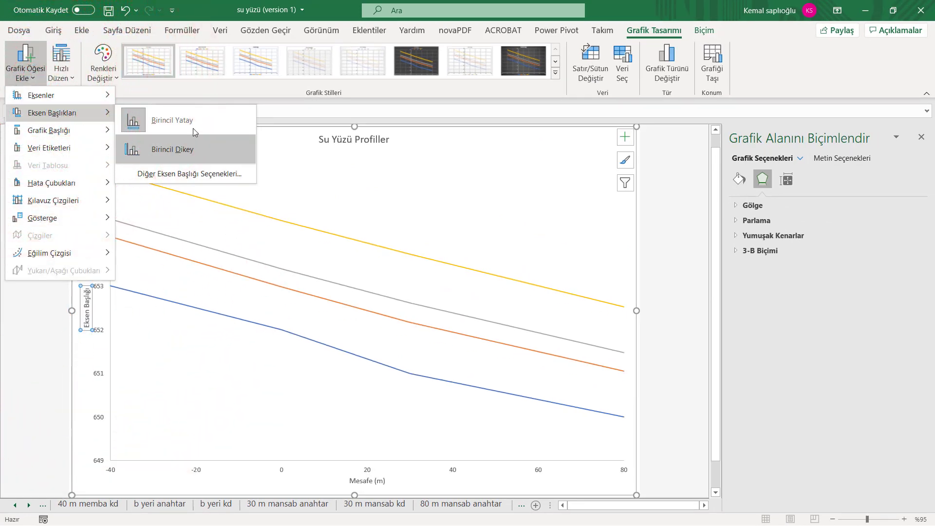
click(194, 146)
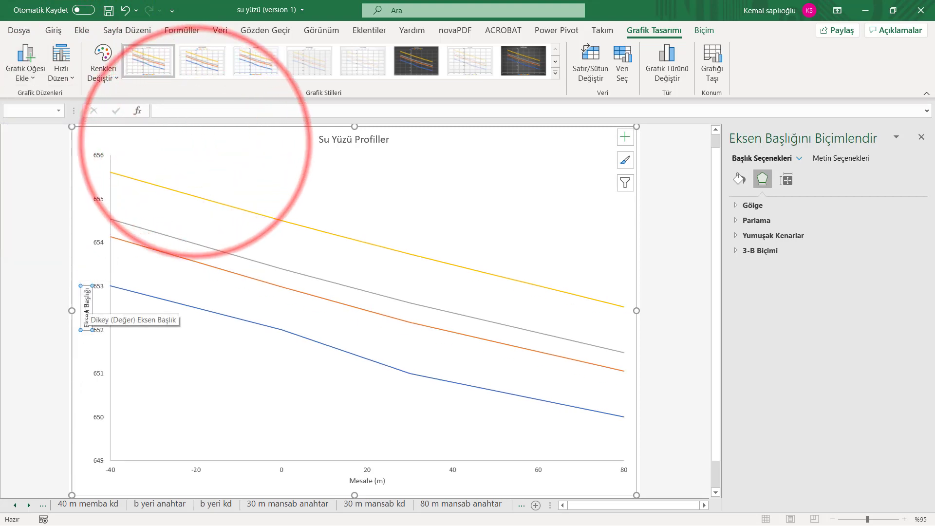
double_click(87, 298)
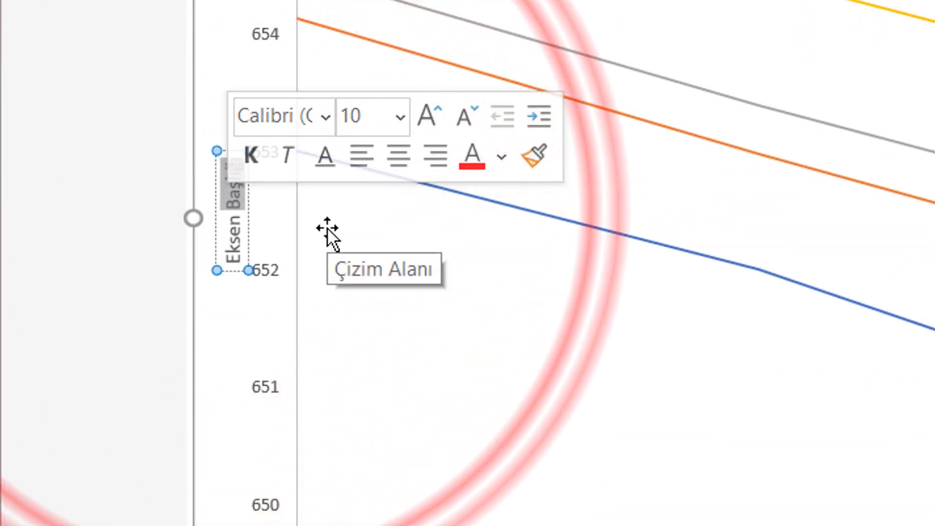
key(BackSpace)
key(BackSpace)
key(BackSpace)
key(BackSpace)
key(BackSpace)
key(BackSpace)
key(BackSpace)
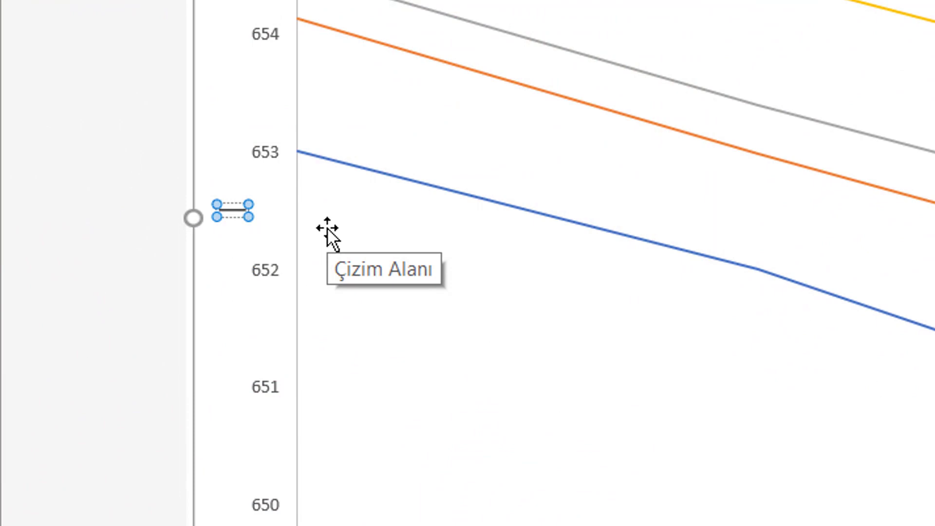
text(Kot)
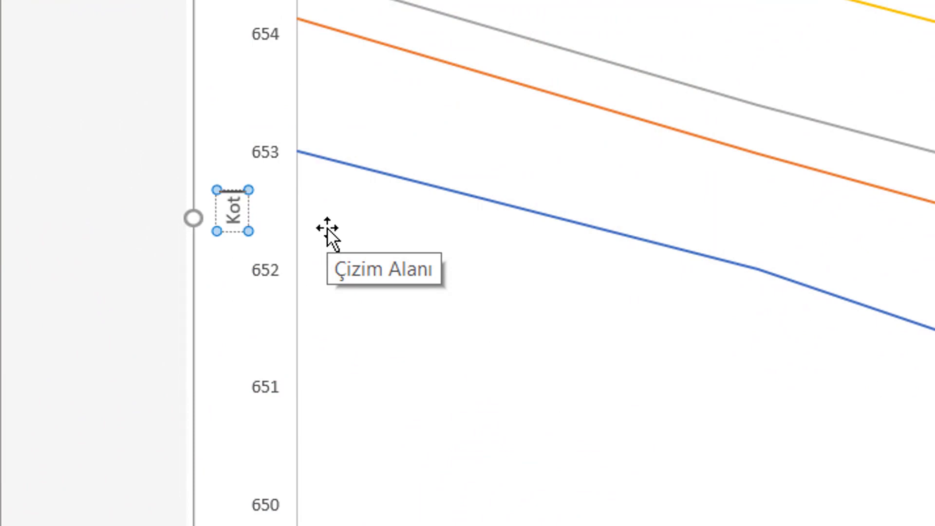
text( (m)
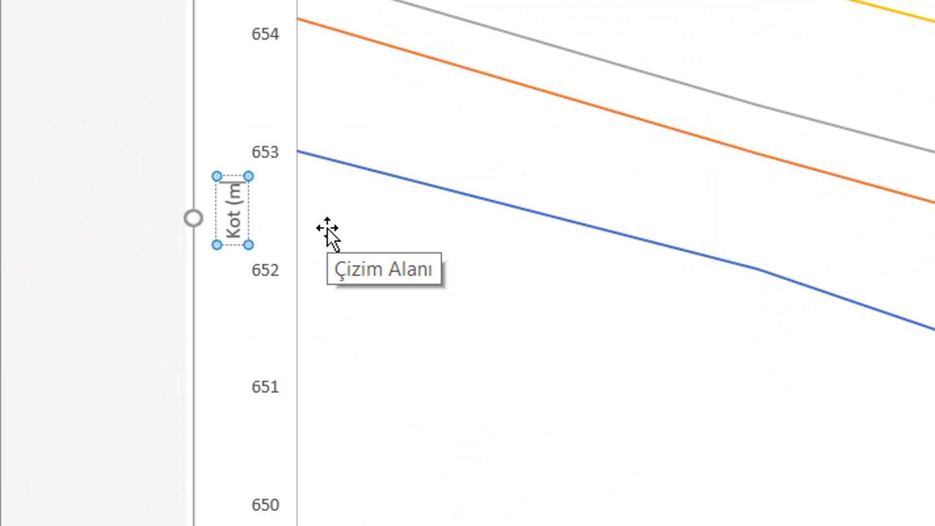
text(m)
key(BackSpace)
text())
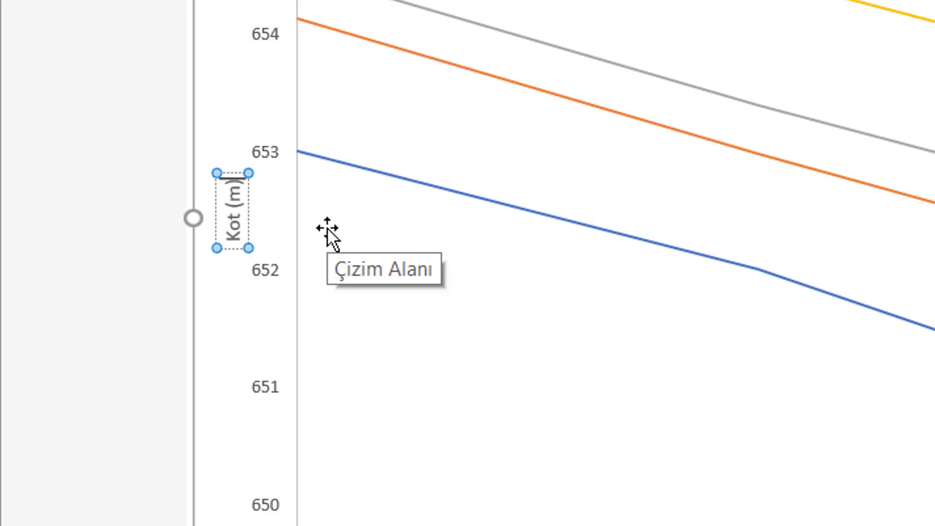
key(Escape)
key(Escape)
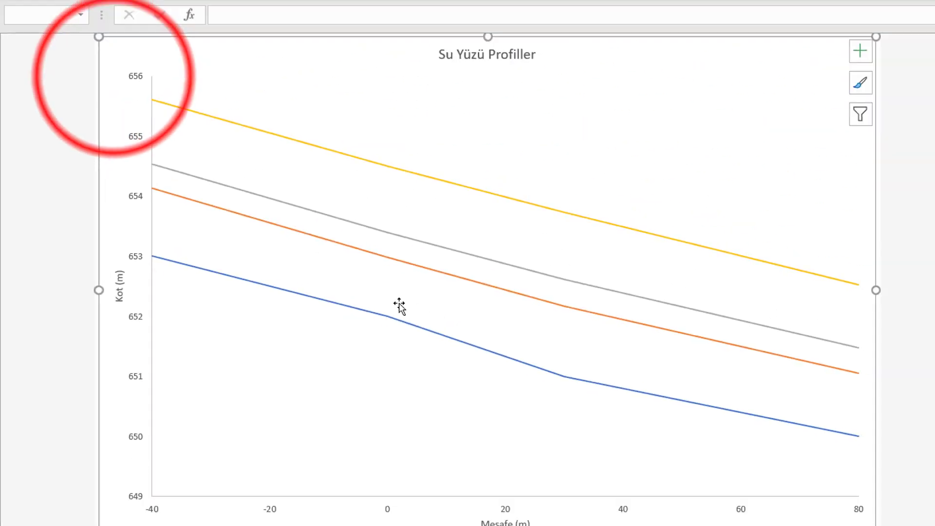